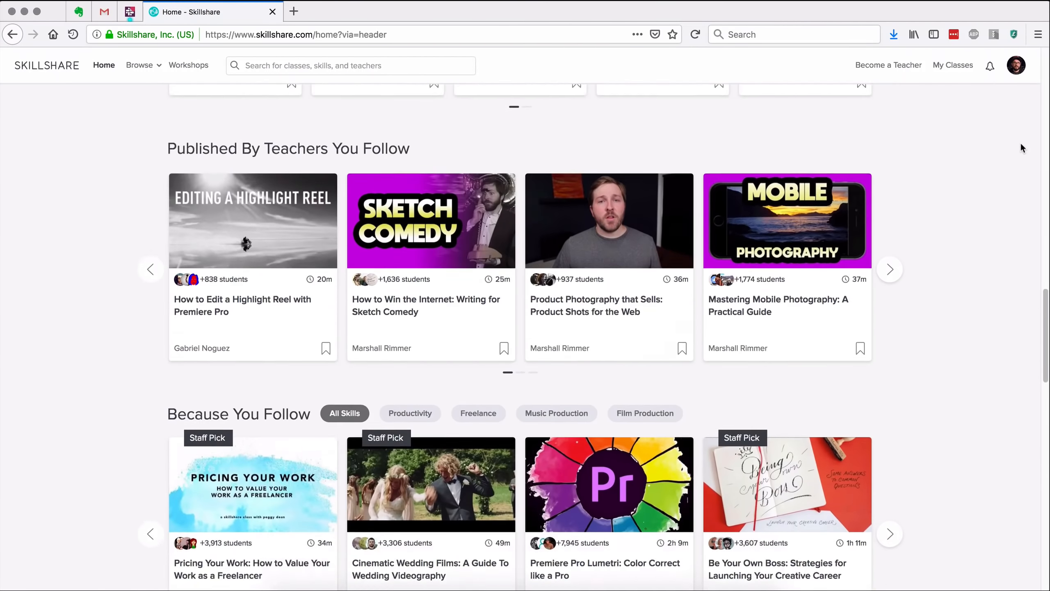
Step: Look through the Skillshare home page, the saved classes list and the Music Production category
scroll(1020, 148, down, 4)
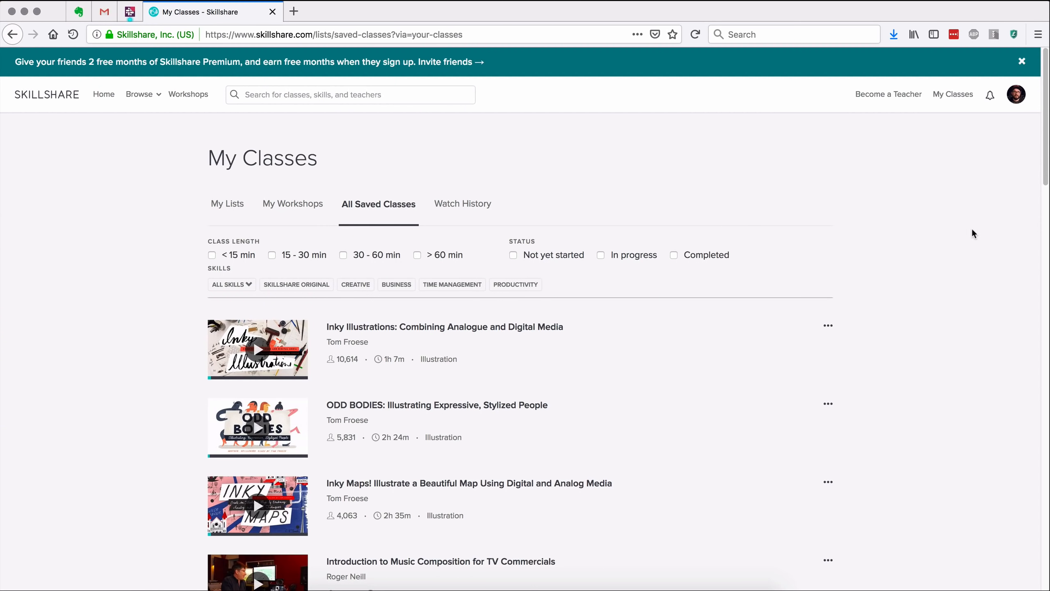
scroll(972, 233, down, 4)
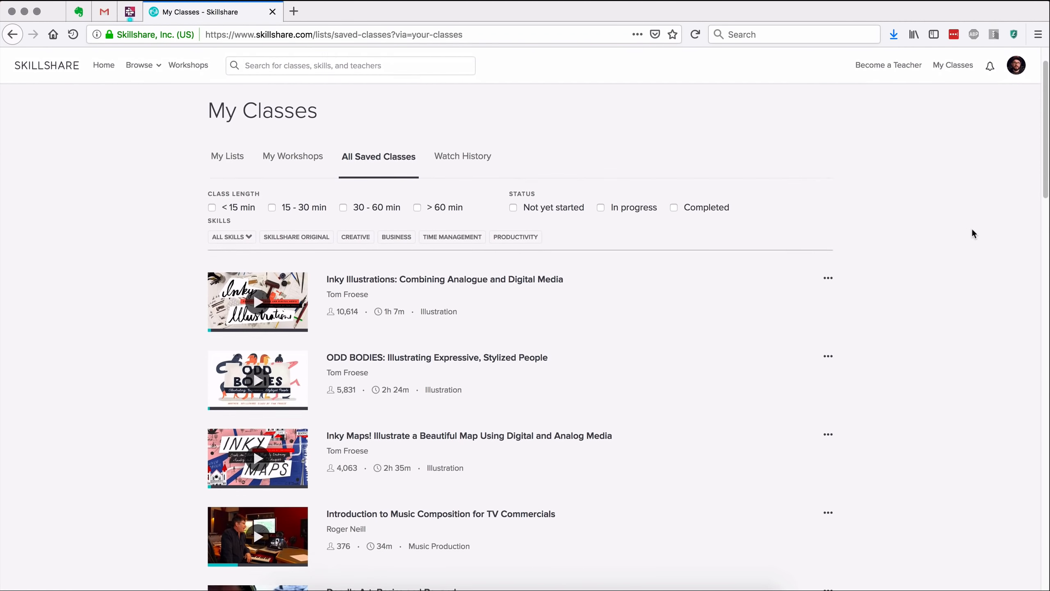
scroll(973, 234, down, 5)
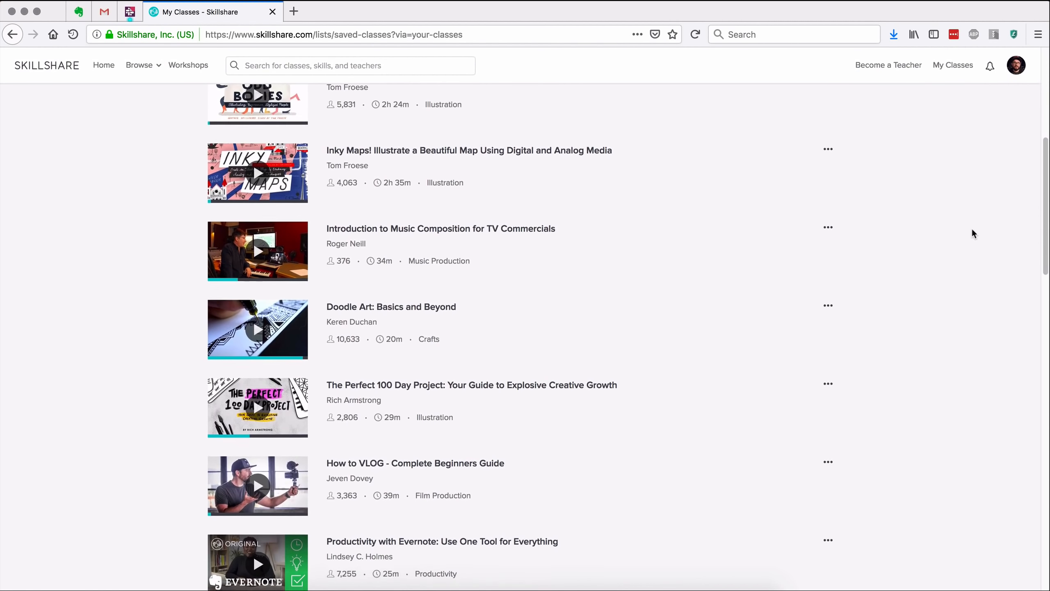
scroll(974, 233, down, 8)
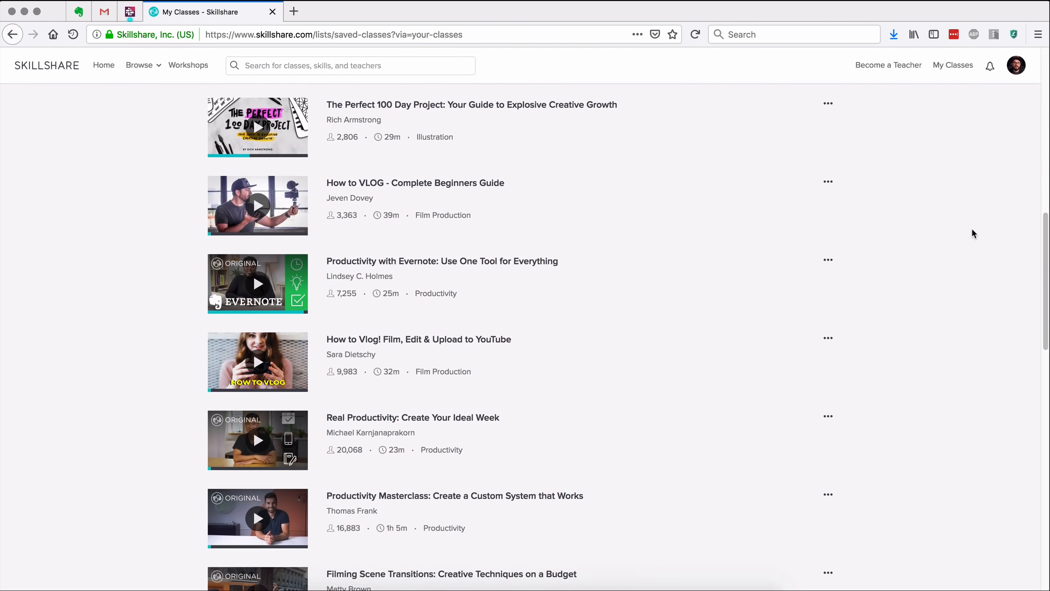
scroll(973, 234, down, 3)
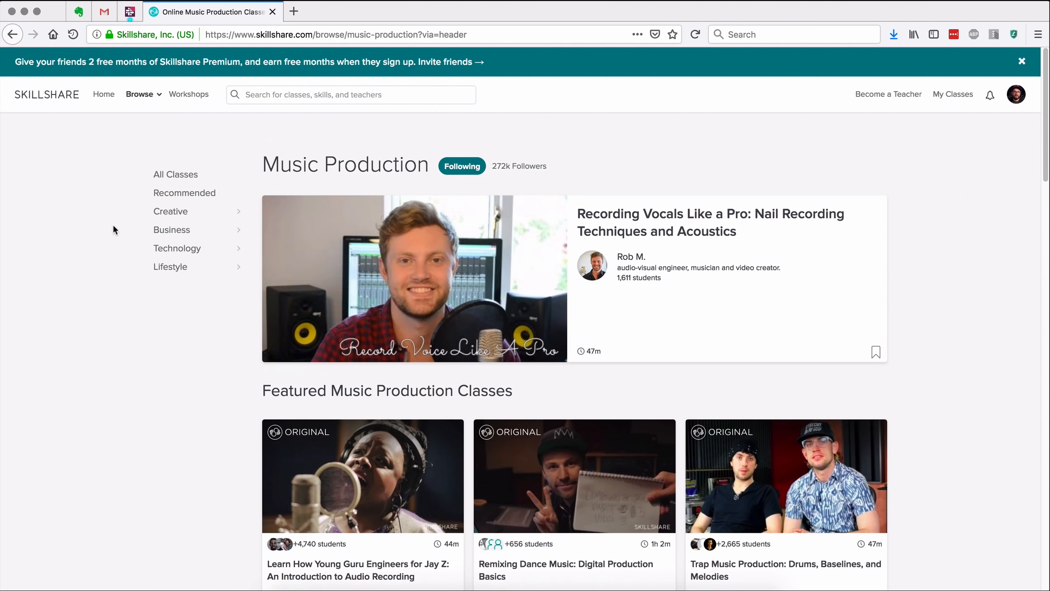
scroll(114, 229, down, 5)
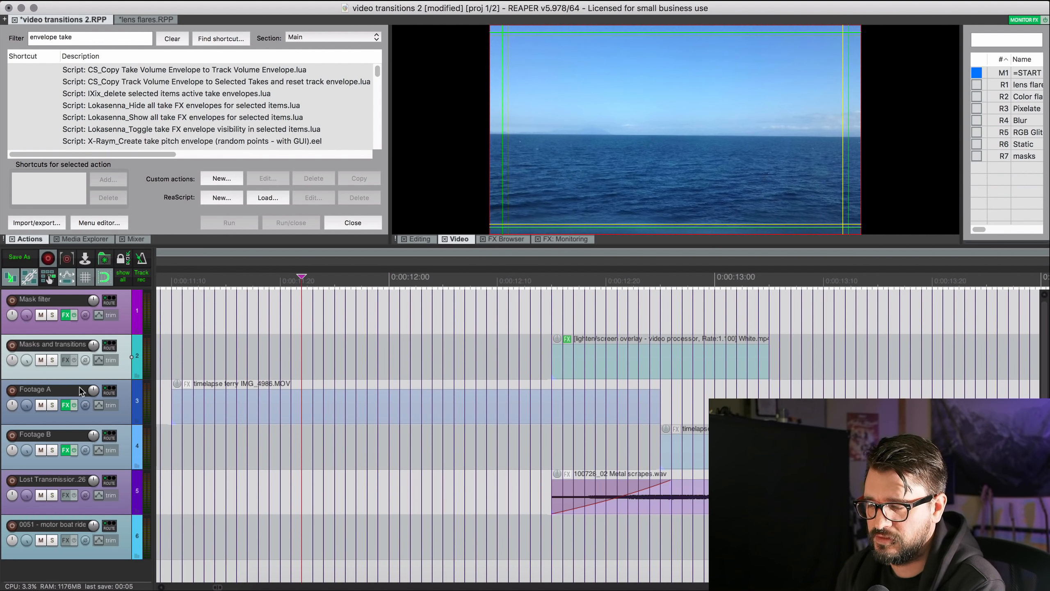
Step: Solo the Footage A and Footage B tracks and preview the timelapse ferry footage in full screen
drag(52, 405, 53, 450)
scroll(119, 458, right, 3)
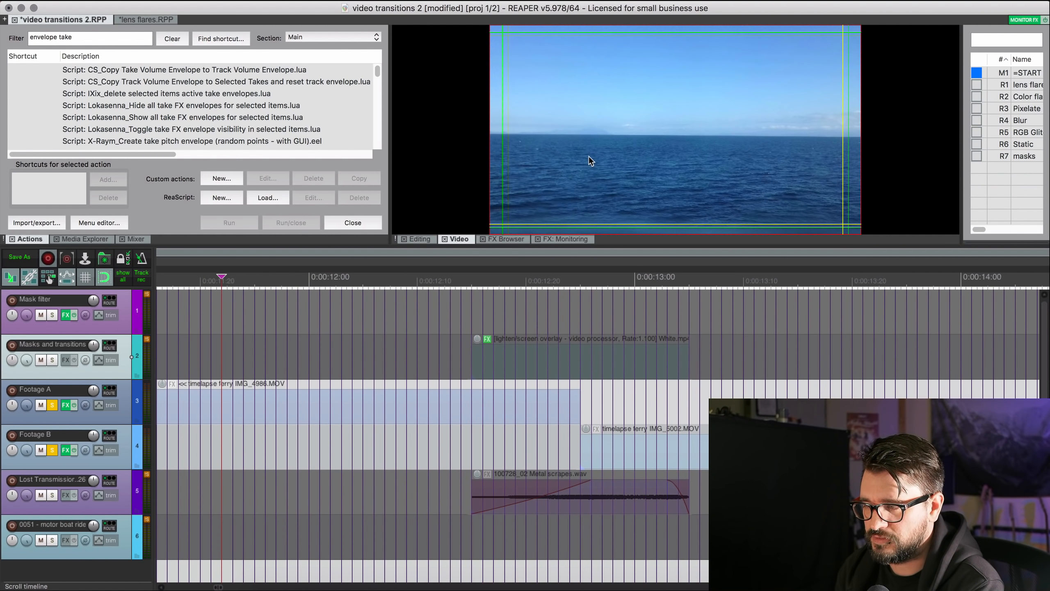
double_click(589, 156)
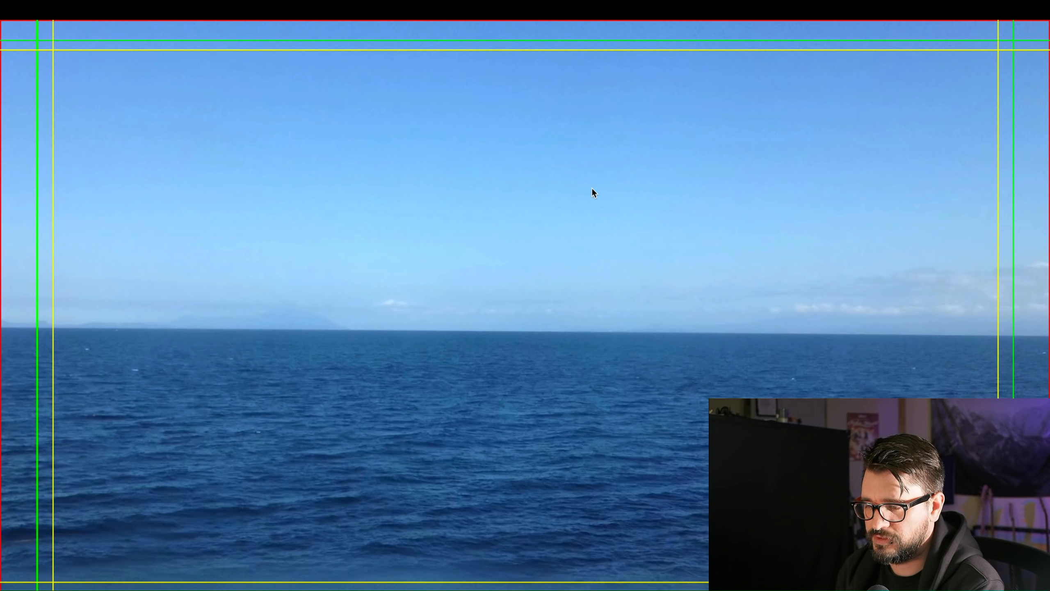
double_click(592, 187)
double_click(546, 187)
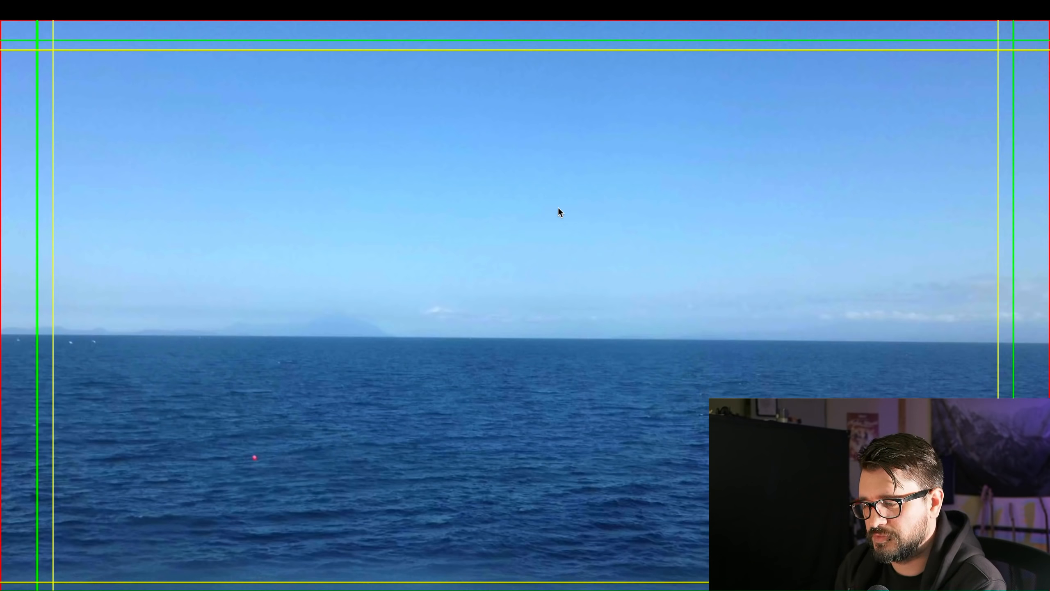
double_click(558, 206)
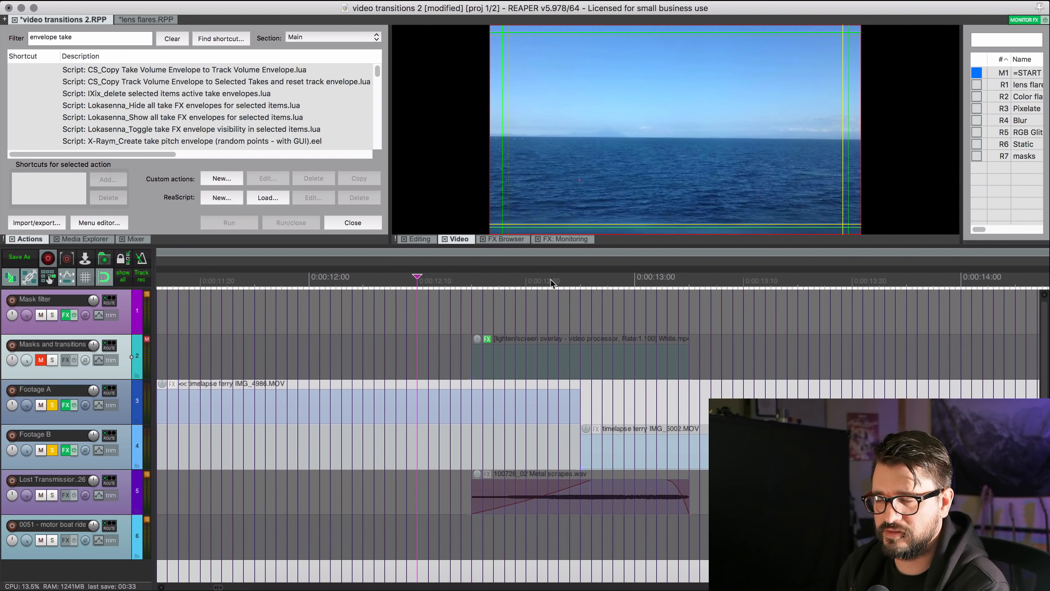
Step: Examine the cut between the IMG_4986.MOV clip on Footage A and the IMG_5002.MOV clip on Footage B
scroll(471, 413, down, 3)
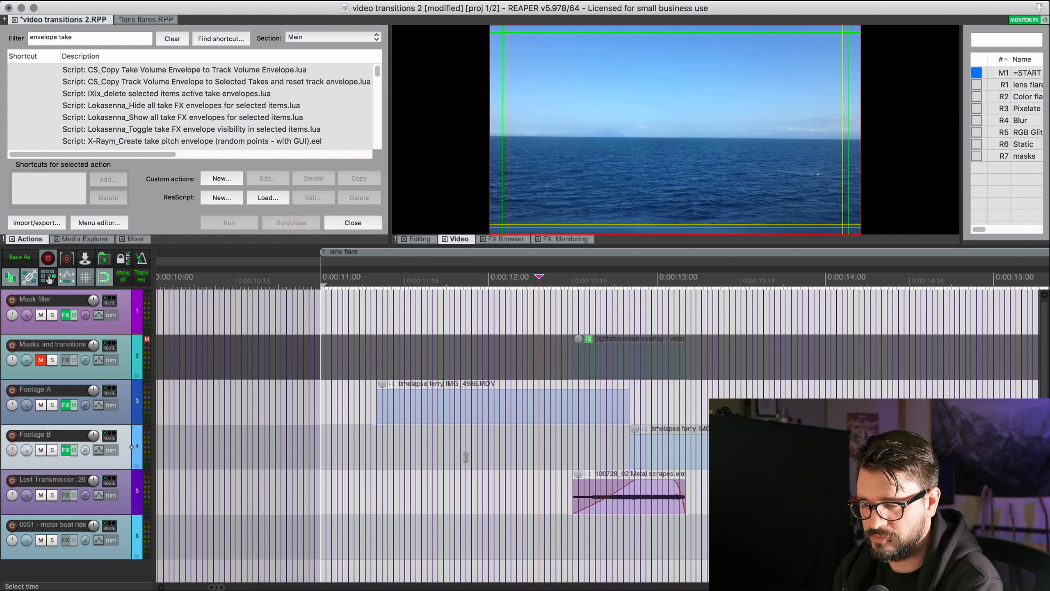
scroll(313, 438, right, 2)
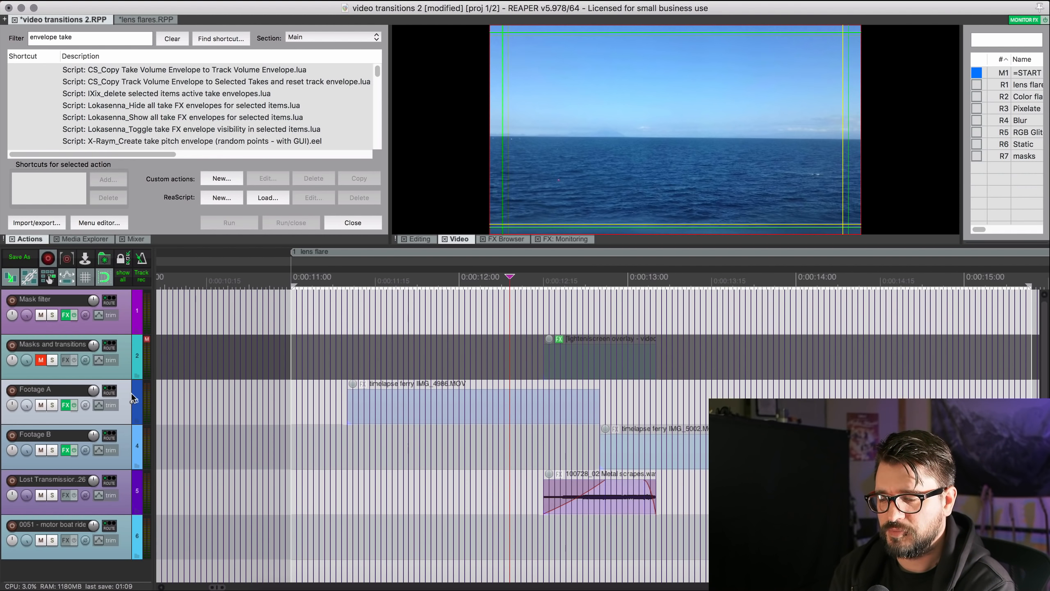
scroll(131, 392, left, 1)
scroll(131, 392, down, 1)
scroll(497, 357, right, 2)
scroll(497, 358, up, 1)
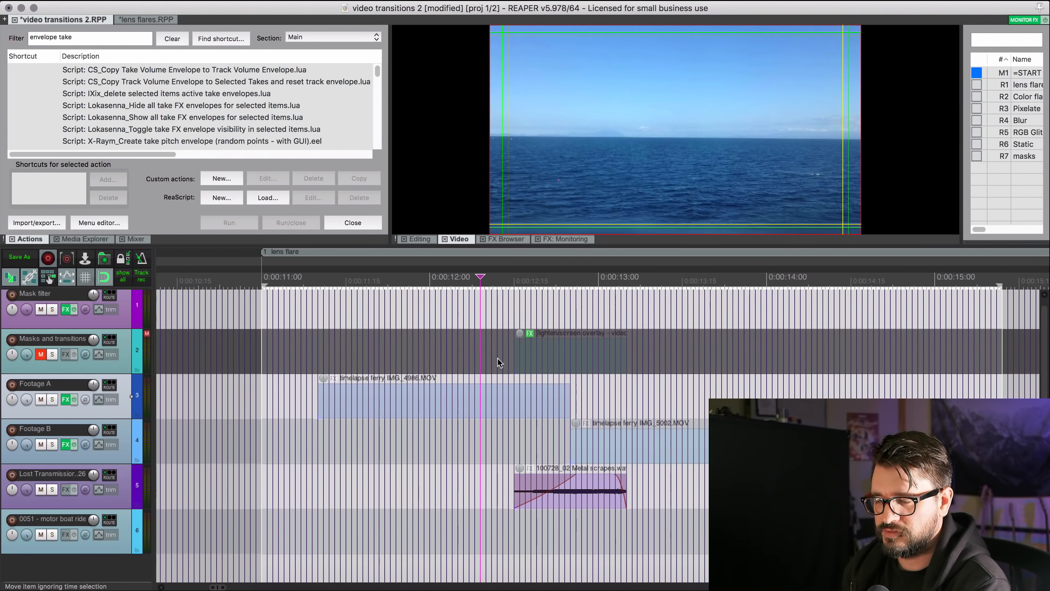
click(525, 405)
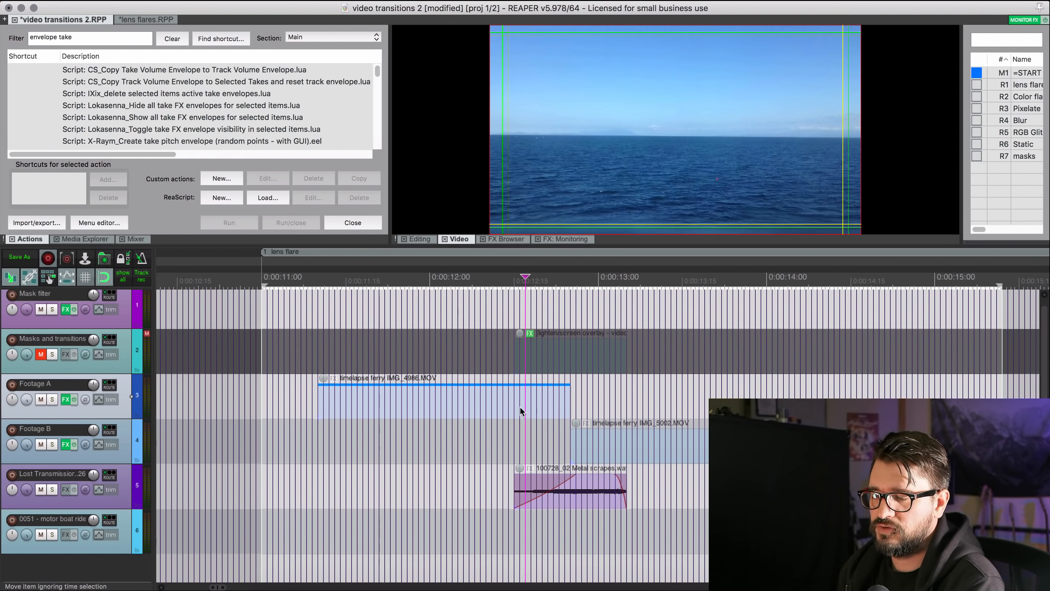
click(637, 436)
mouse_move(613, 437)
mouse_down()
mouse_move(614, 403)
mouse_move(631, 427)
mouse_up()
click(599, 404)
click(500, 405)
click(528, 437)
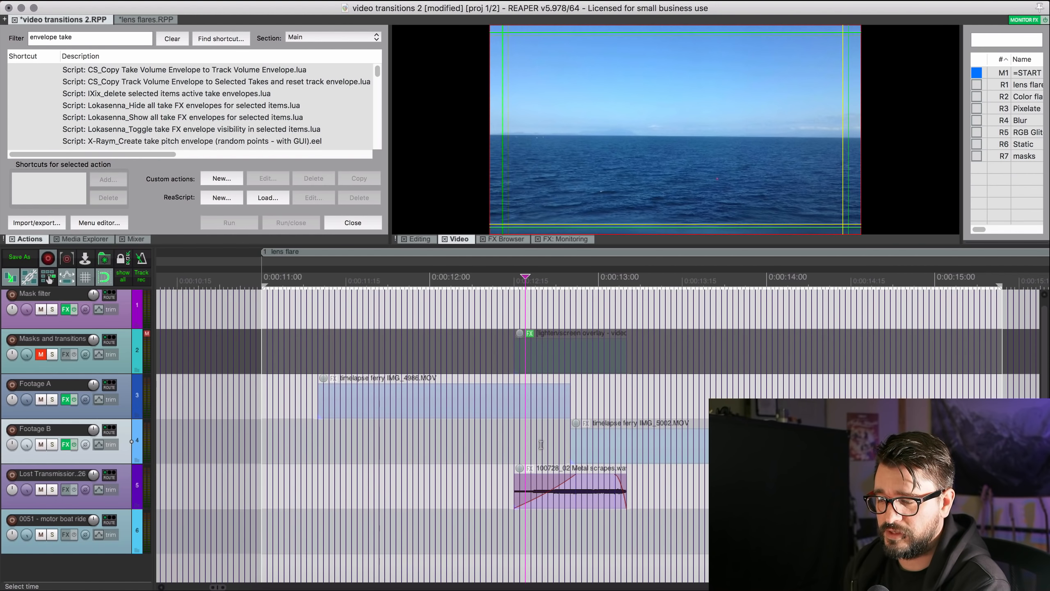
click(521, 394)
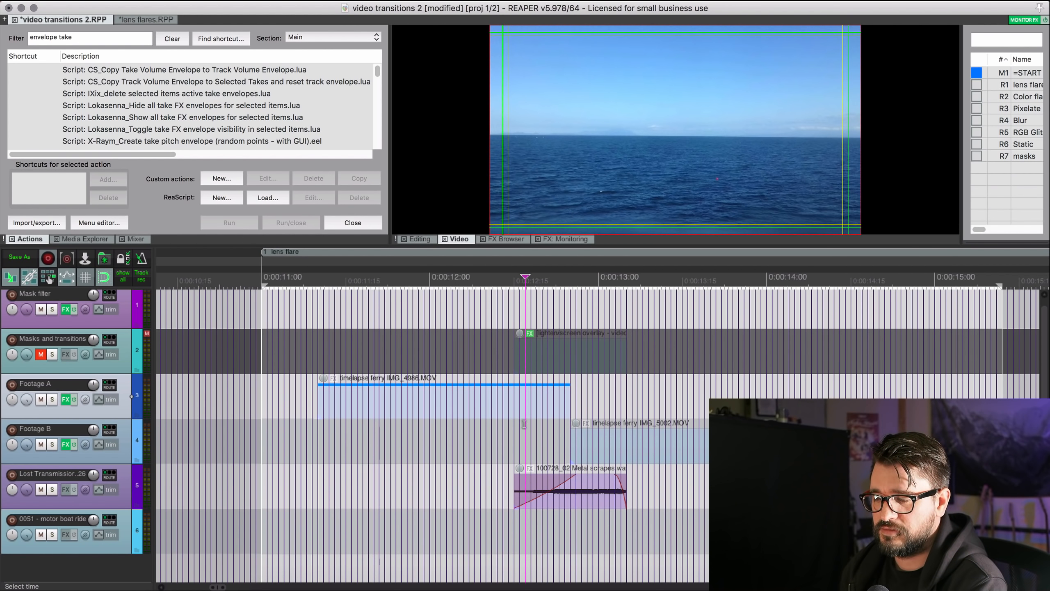
click(613, 441)
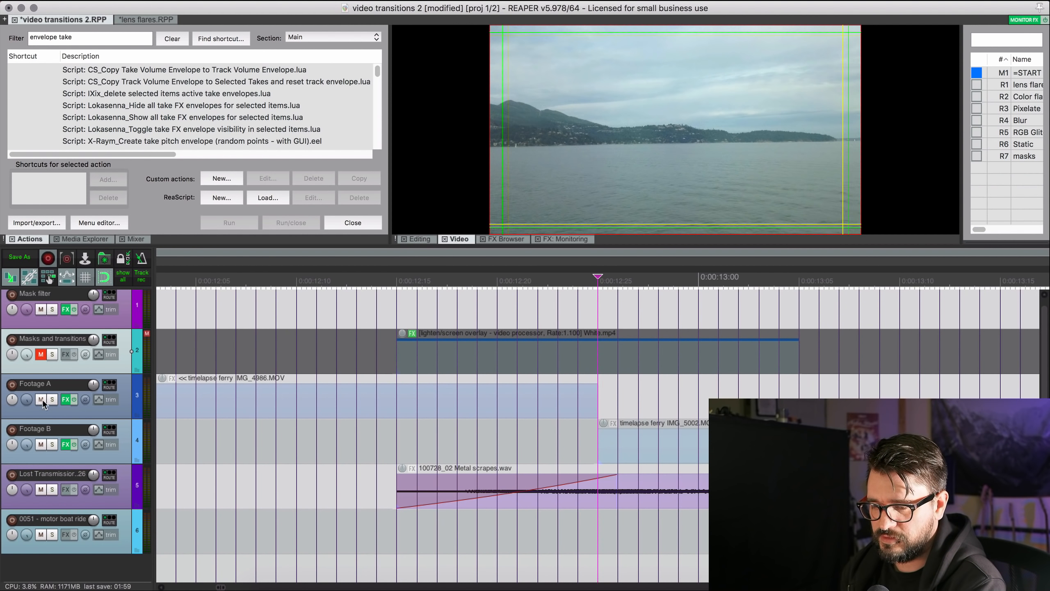
Step: Mute the Footage A and Footage B tracks and unmute the Masks and transitions track
click(41, 398)
click(41, 444)
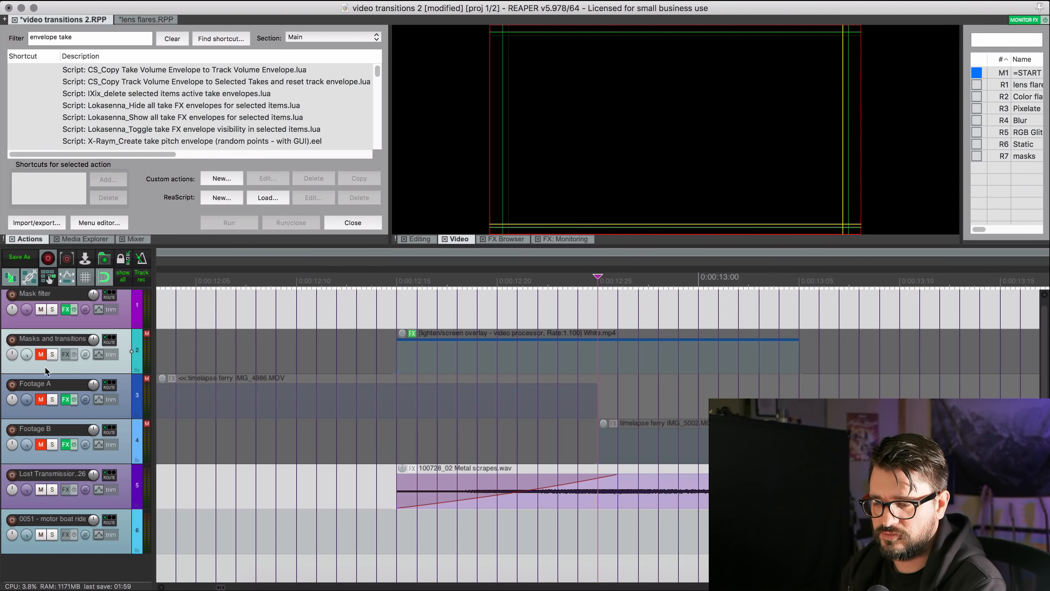
click(41, 354)
Step: Enlarge the Masks and transitions track and view the White.mp4 overlay at its start and at 0:00:12:20
click(494, 360)
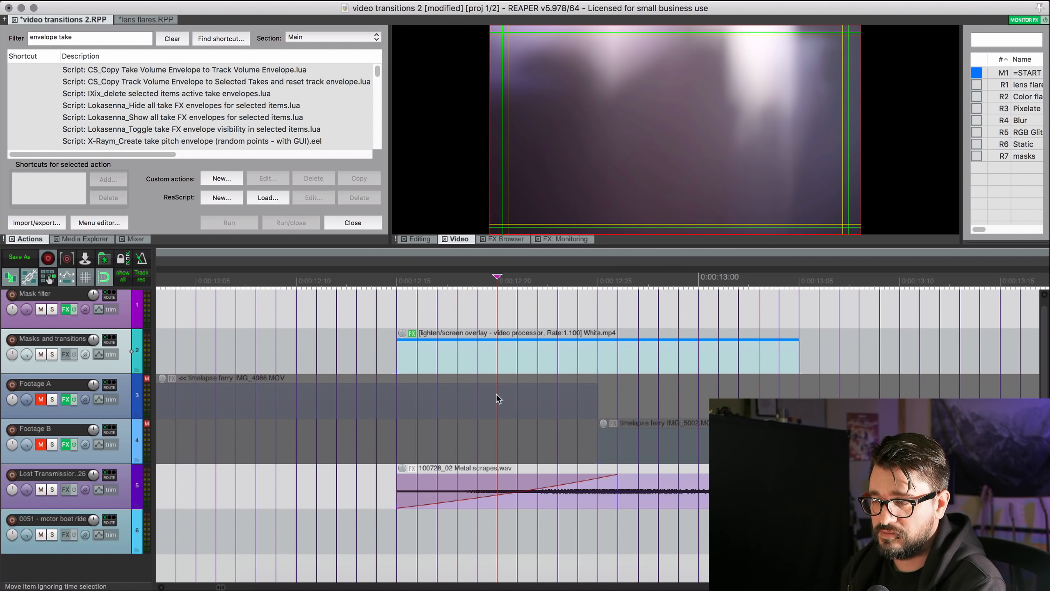
scroll(494, 402, up, 1)
scroll(512, 380, up, 4)
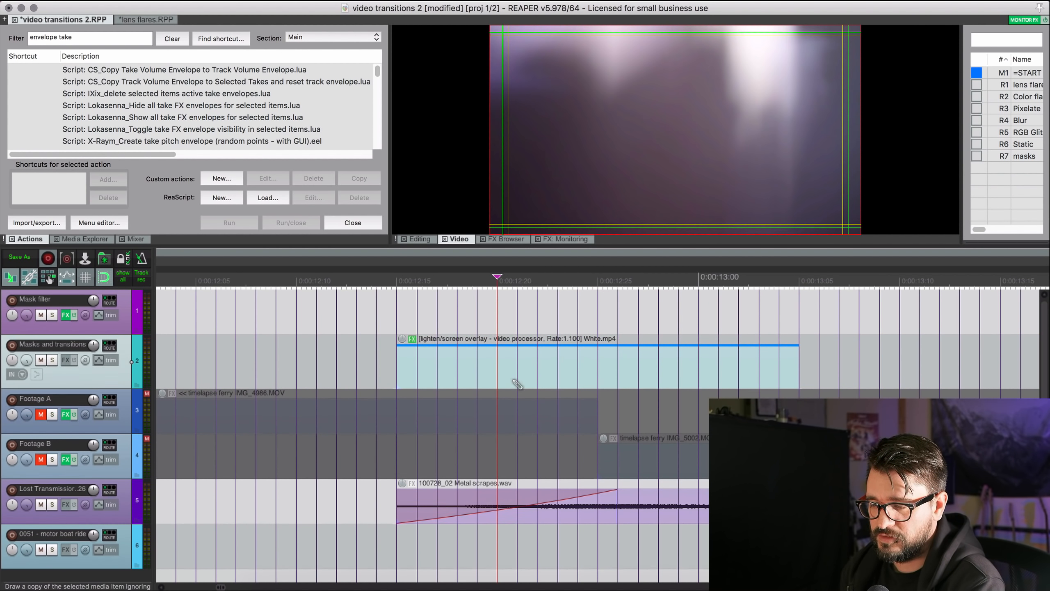
click(398, 376)
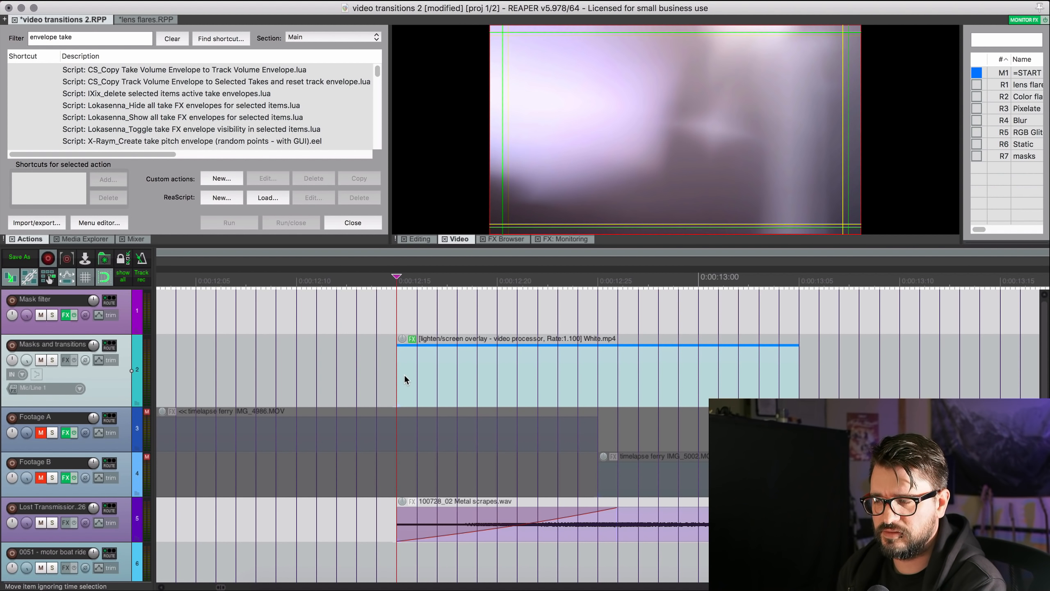
scroll(404, 376, right, 3)
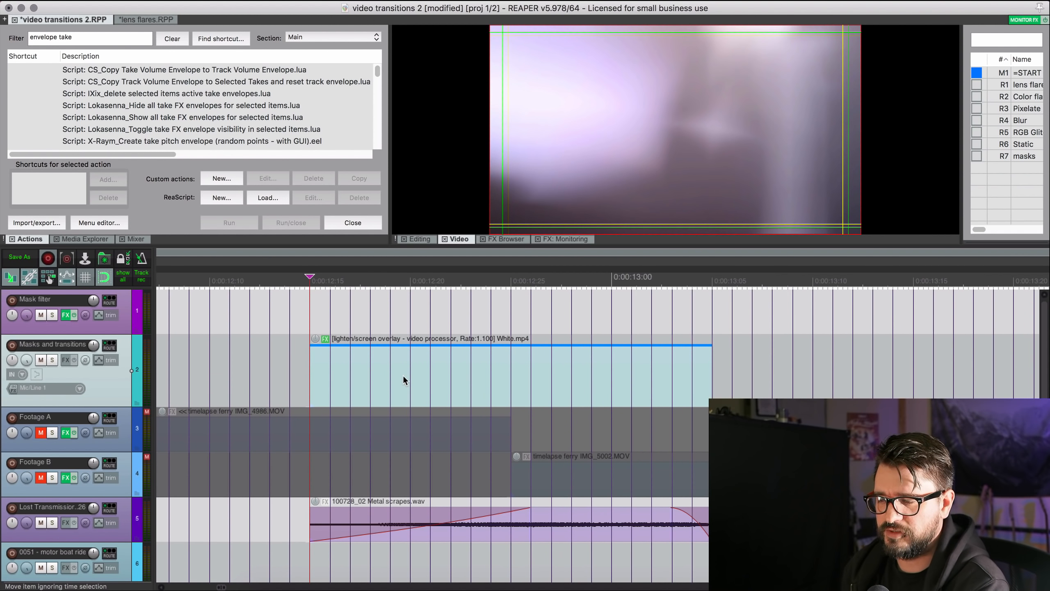
click(424, 376)
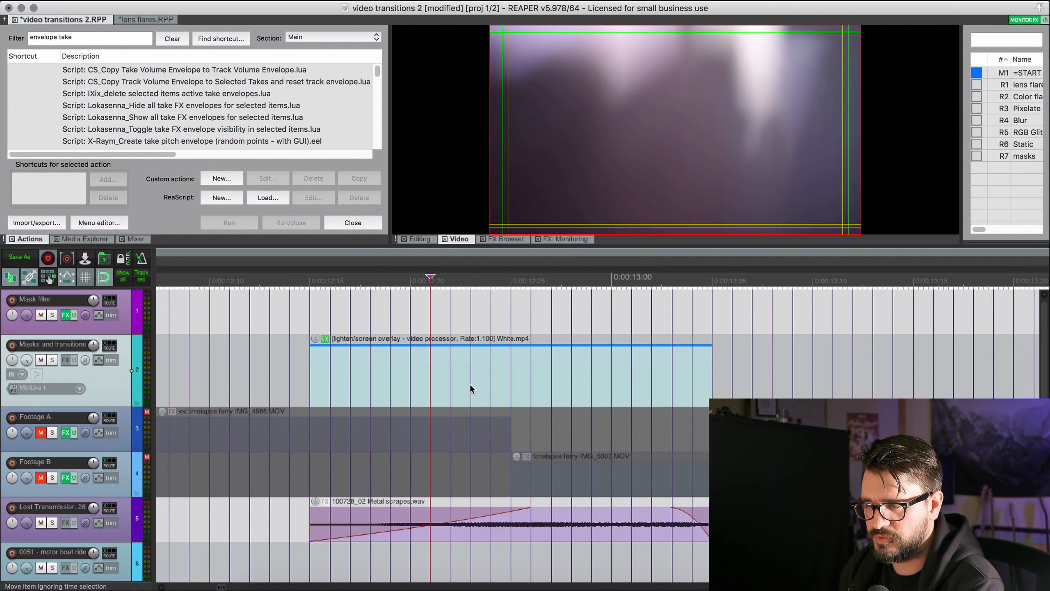
Step: Switch to Finder and expand the Light Leaks HD folder in Shutterstock Video Editor Toolkit's Overlays and Elements
key(super+Tab)
key(super+Tab)
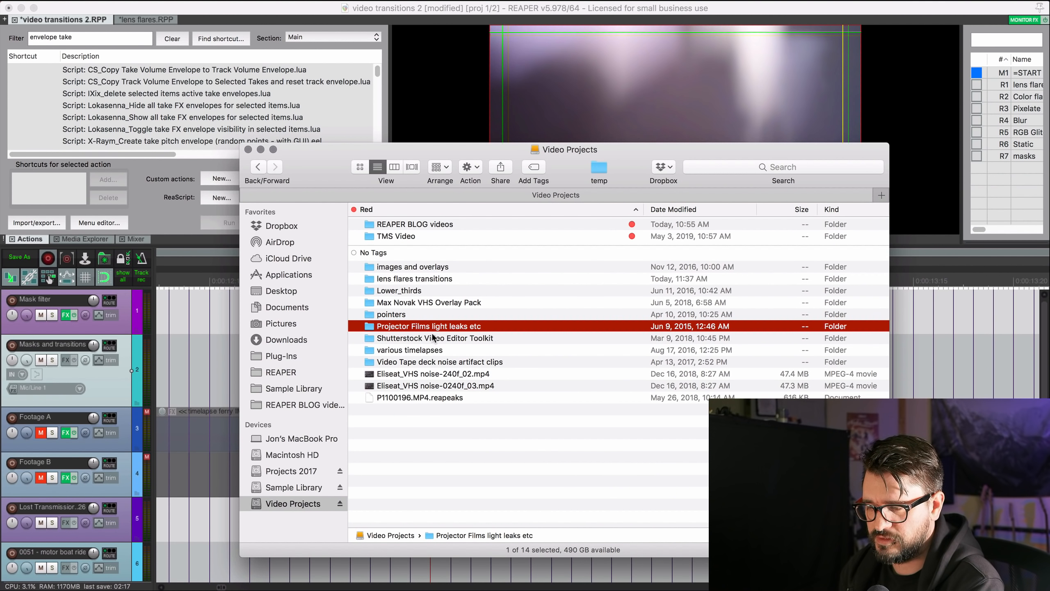
double_click(436, 328)
key(Right)
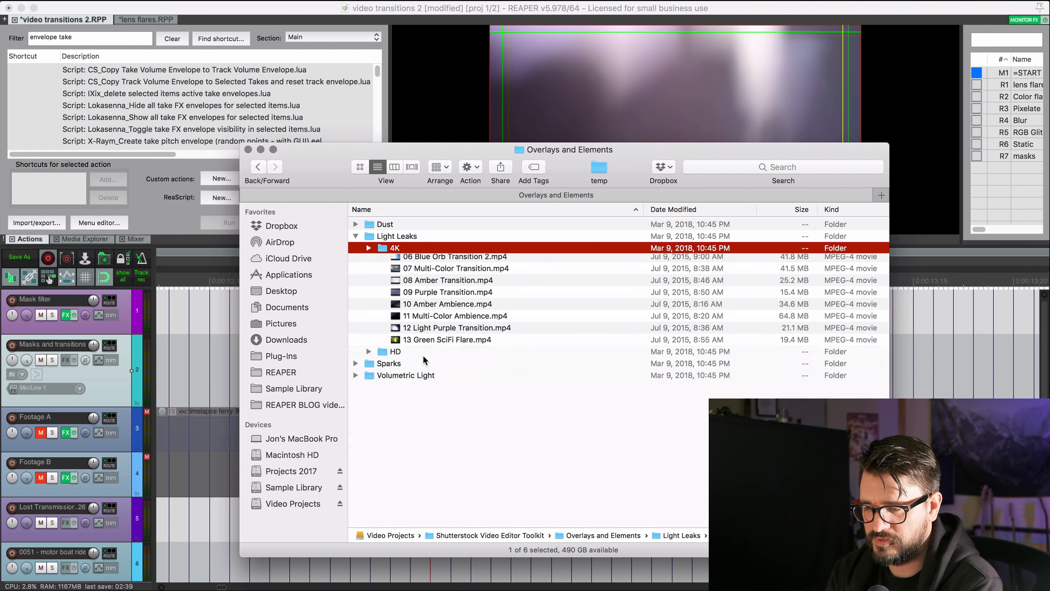
key(Left)
key(Down)
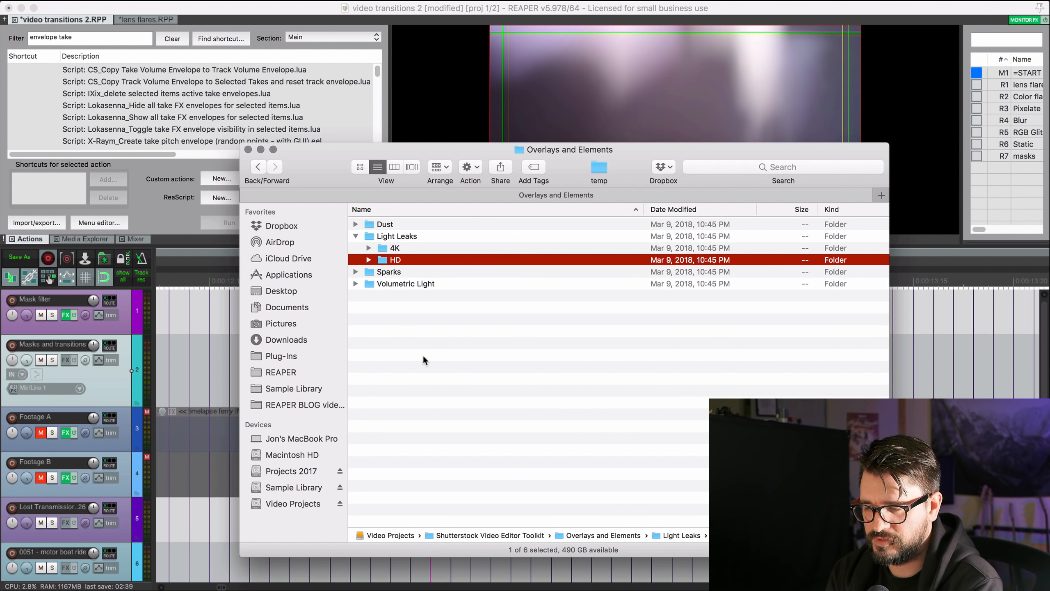
key(Right)
key(Down)
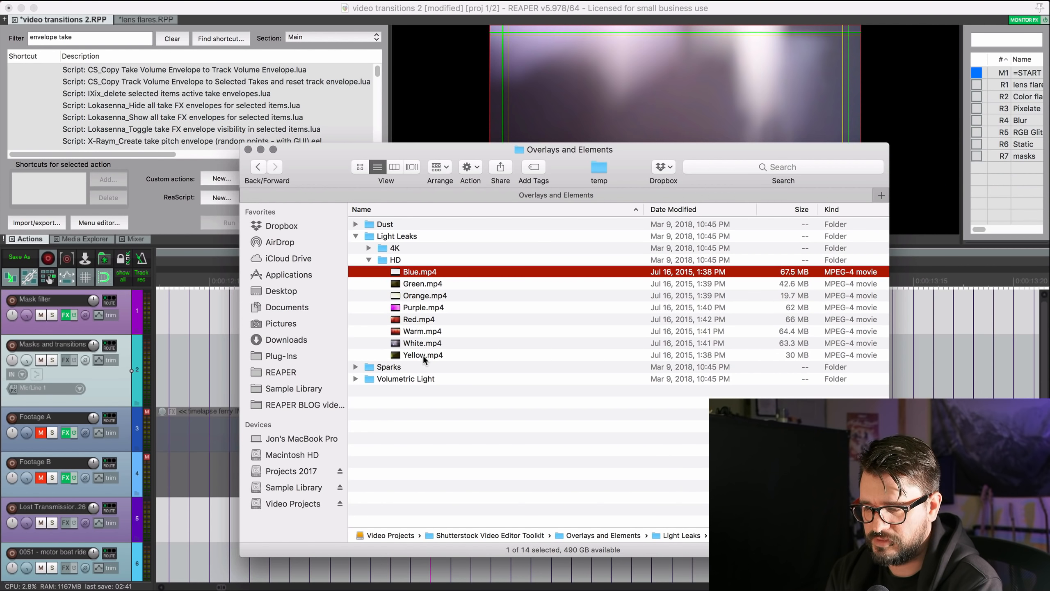
Step: Preview White.mp4 from the HD light leaks, skip ahead through the footage, and close the preview
click(455, 344)
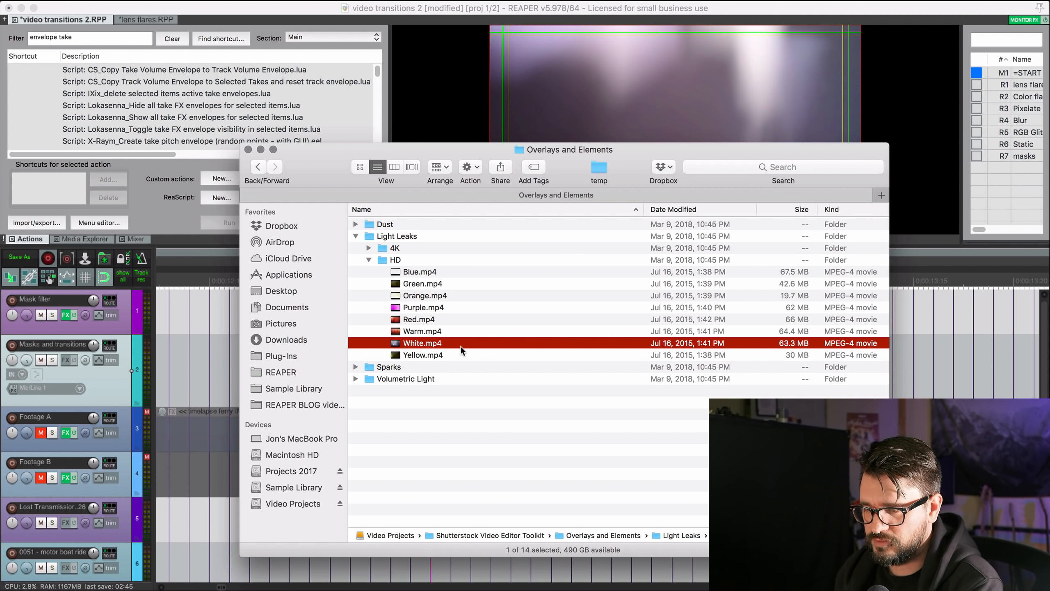
key(space)
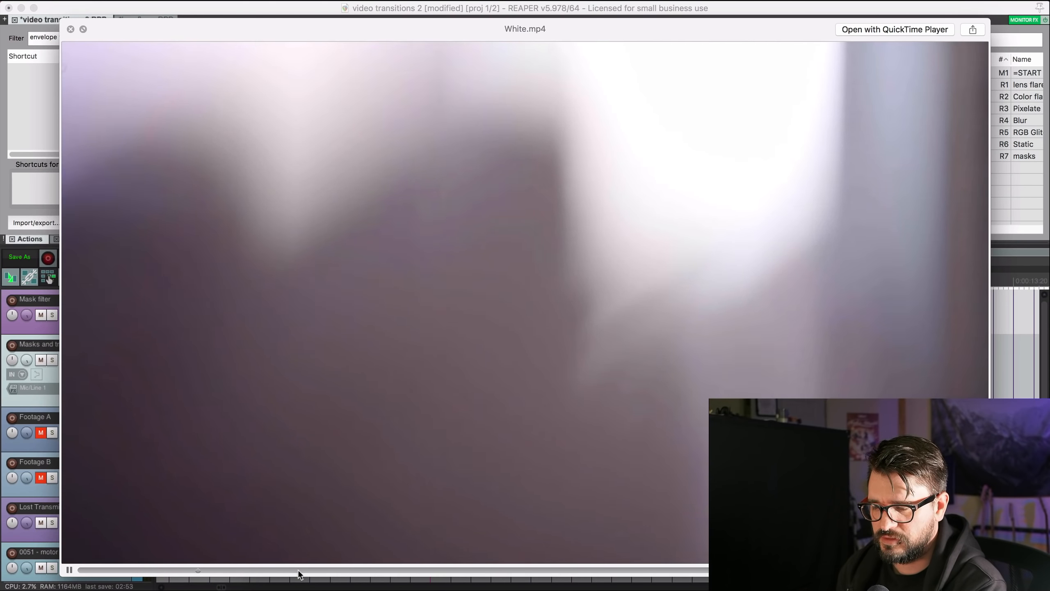
drag(298, 570, 458, 561)
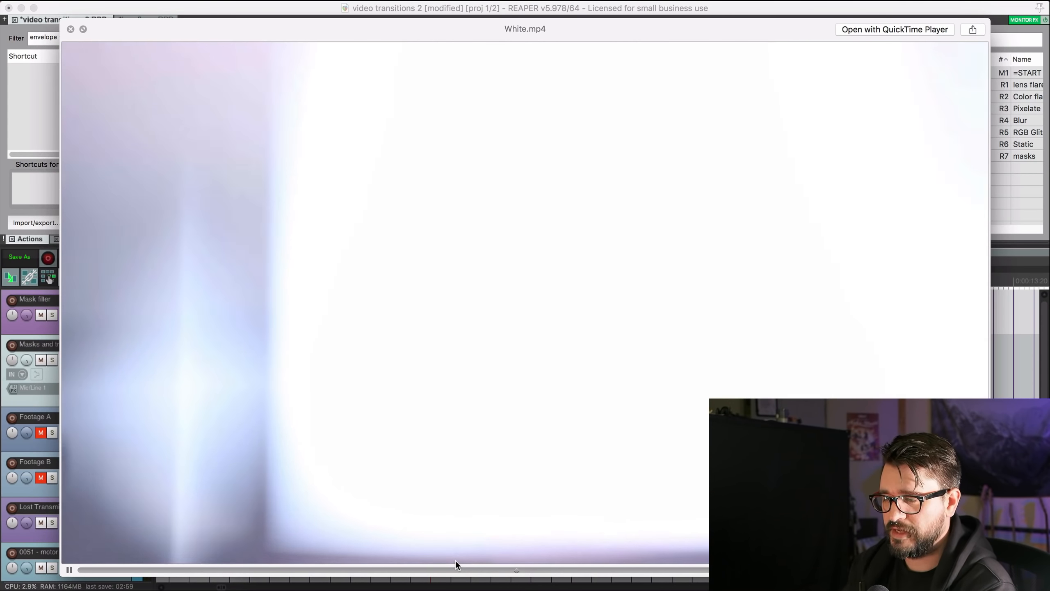
key(space)
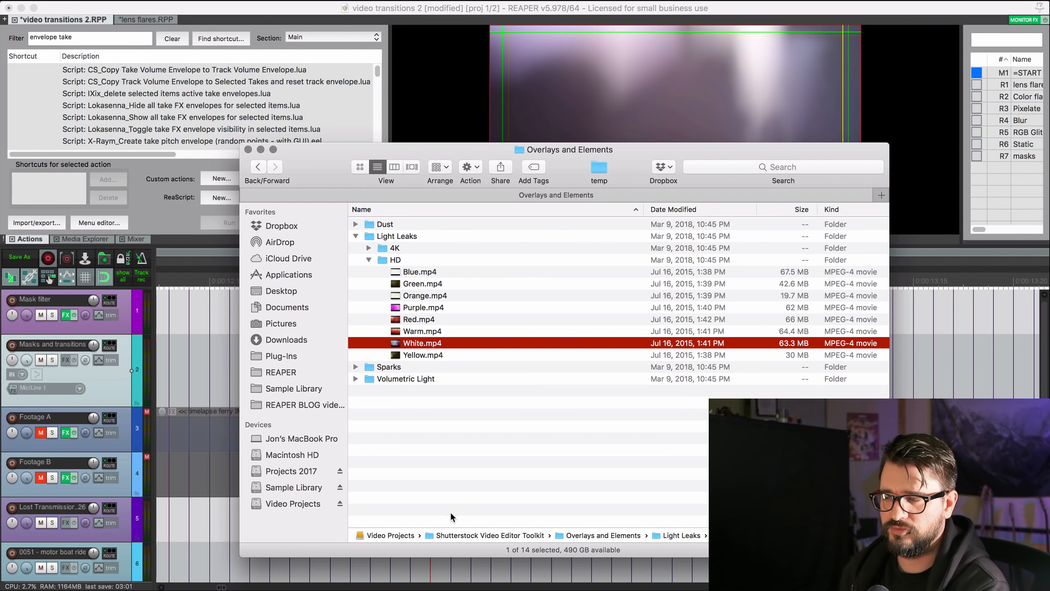
click(456, 456)
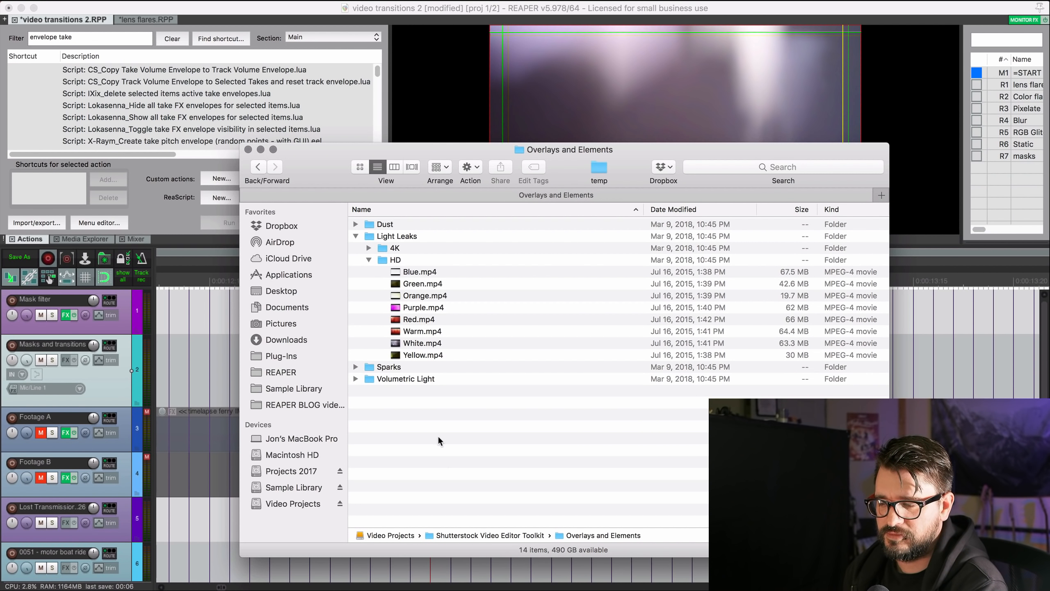
Step: Return to REAPER, open the White.mp4 item's effects and play the clip with the lighten/screen overlay processor bypassed
click(156, 222)
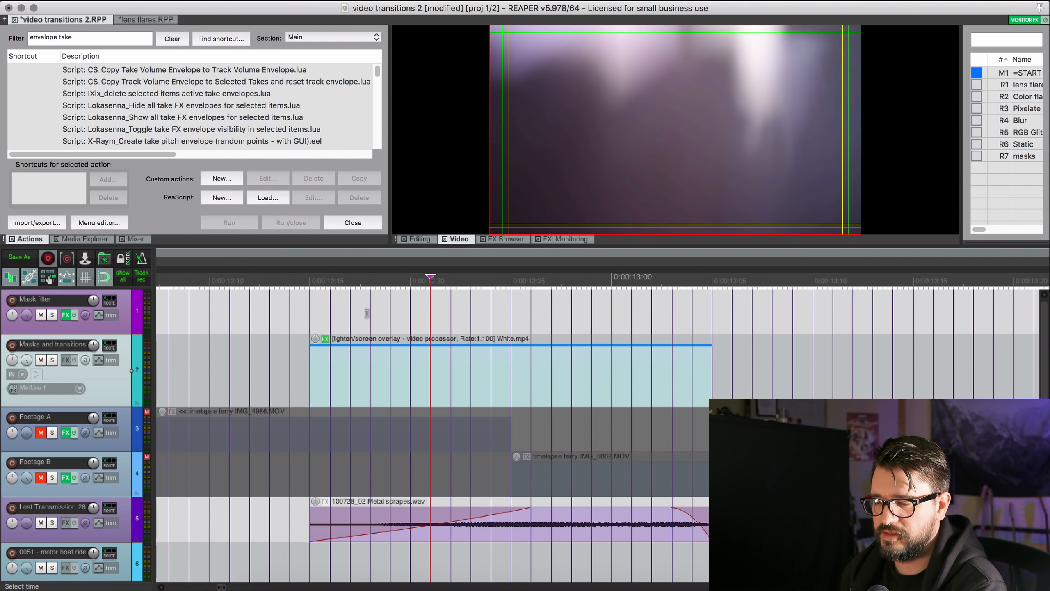
click(427, 364)
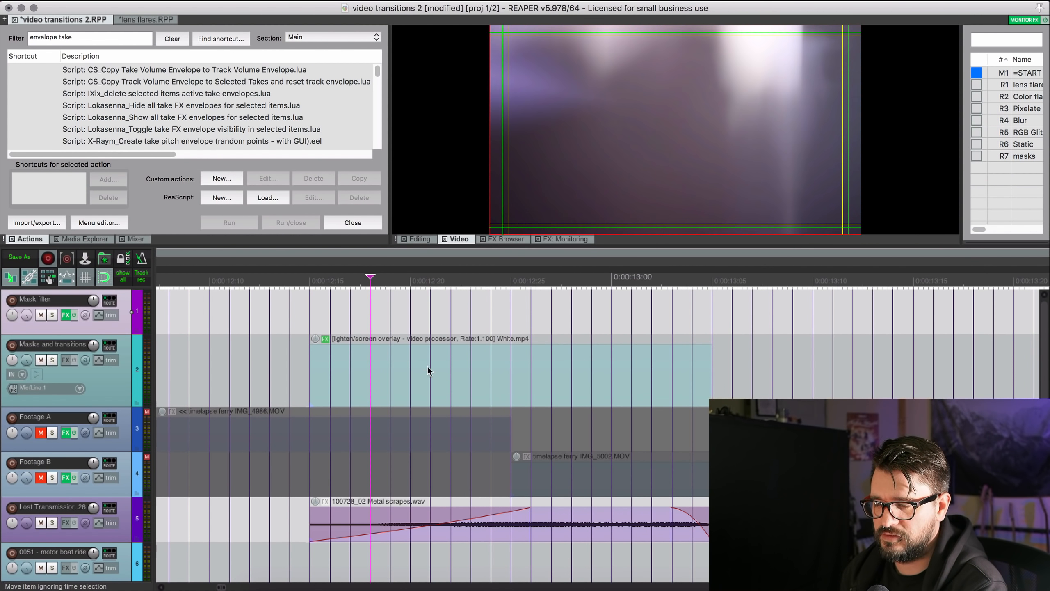
click(325, 339)
key(space)
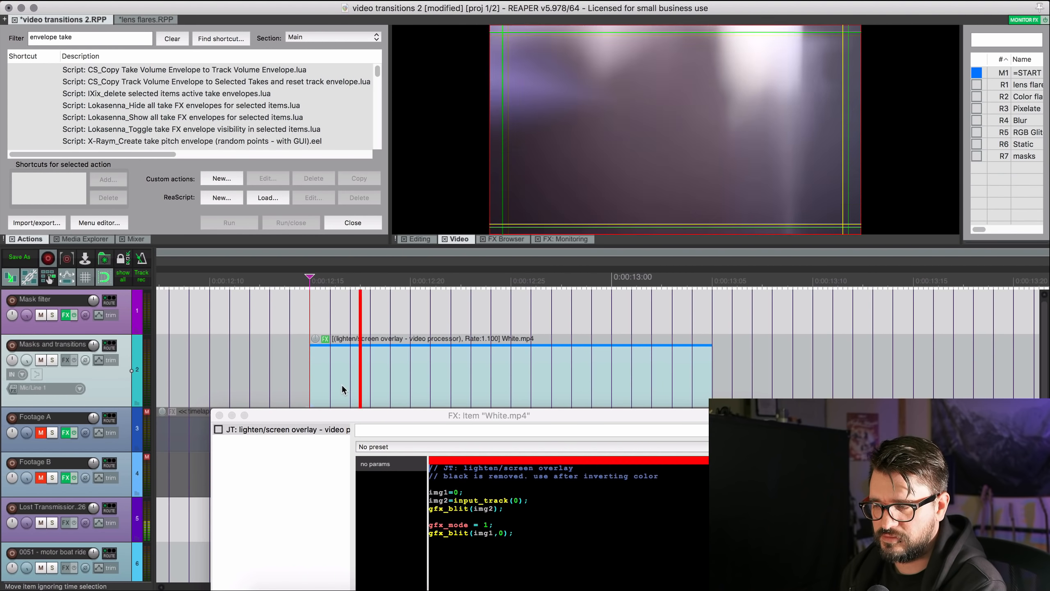
Step: Re-enable the lighten/screen overlay processor on the White.mp4 item and examine its code
drag(558, 412, 535, 104)
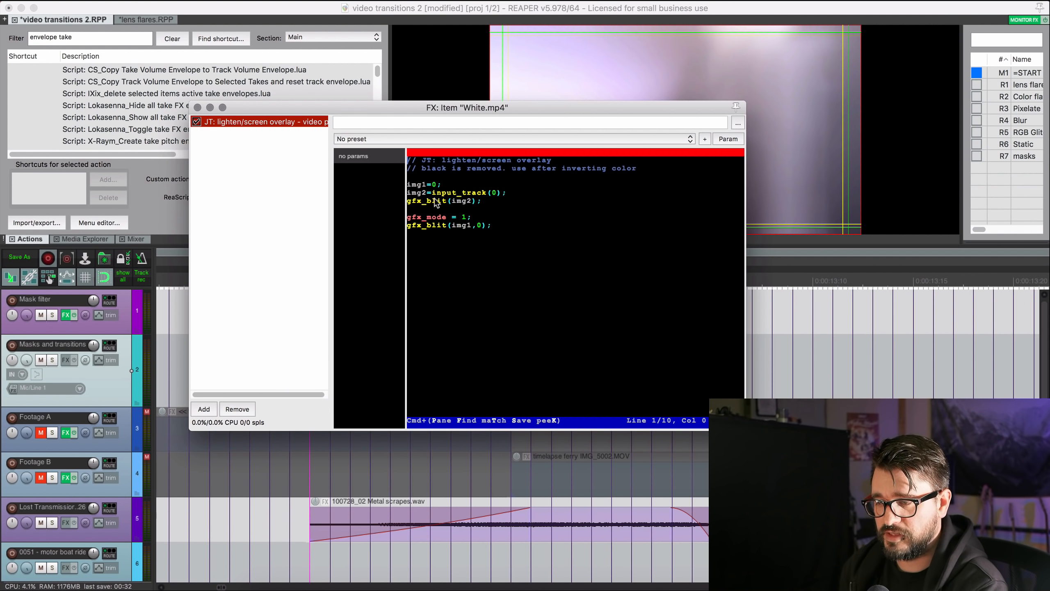
click(484, 273)
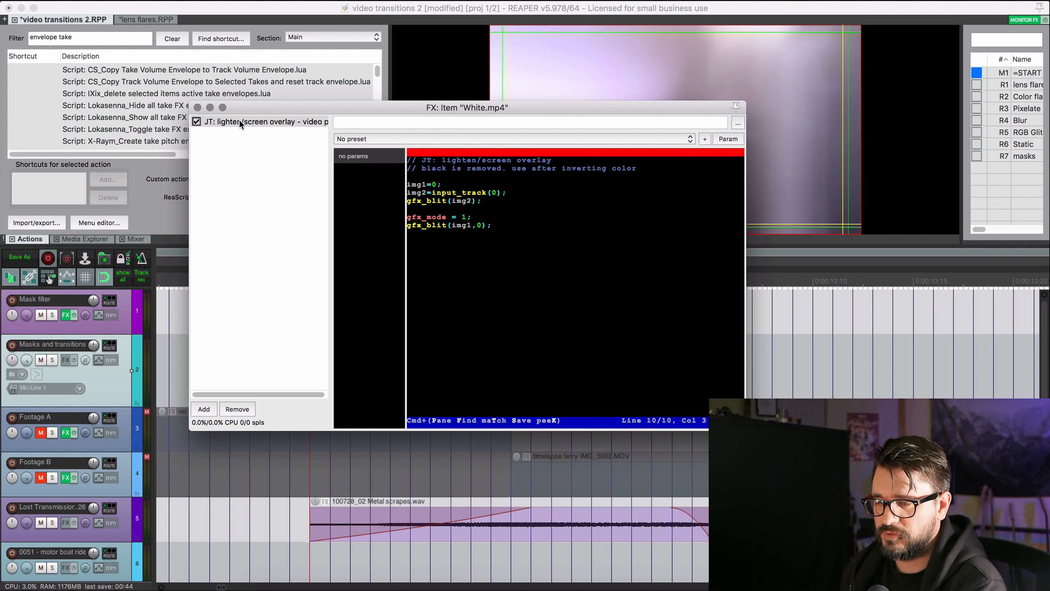
drag(260, 109, 150, 81)
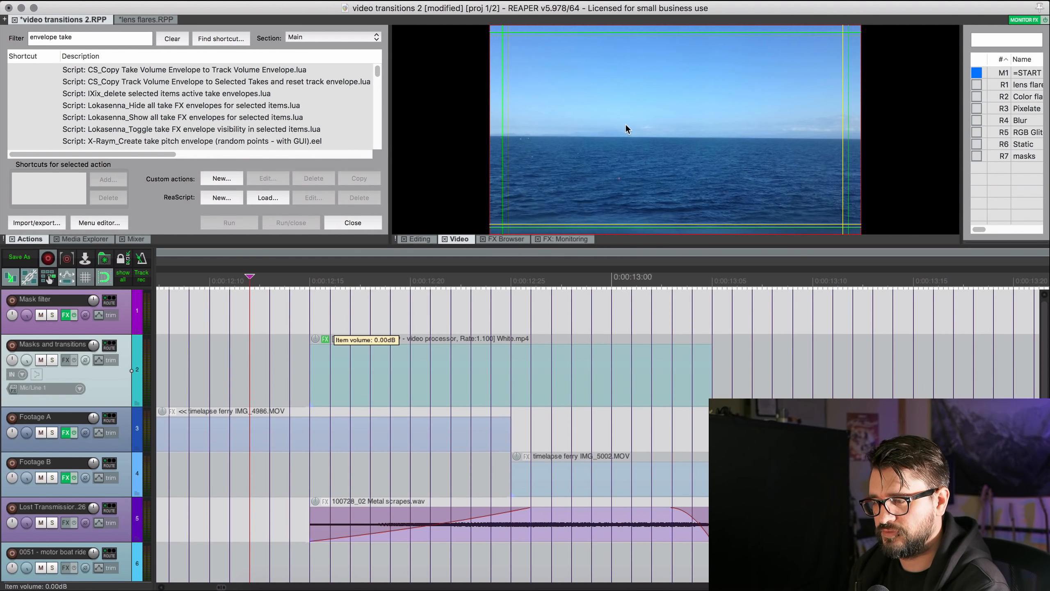
Step: Play the transition between the two ferry clips in a full-screen video preview, stop playback, and leave full screen
double_click(625, 123)
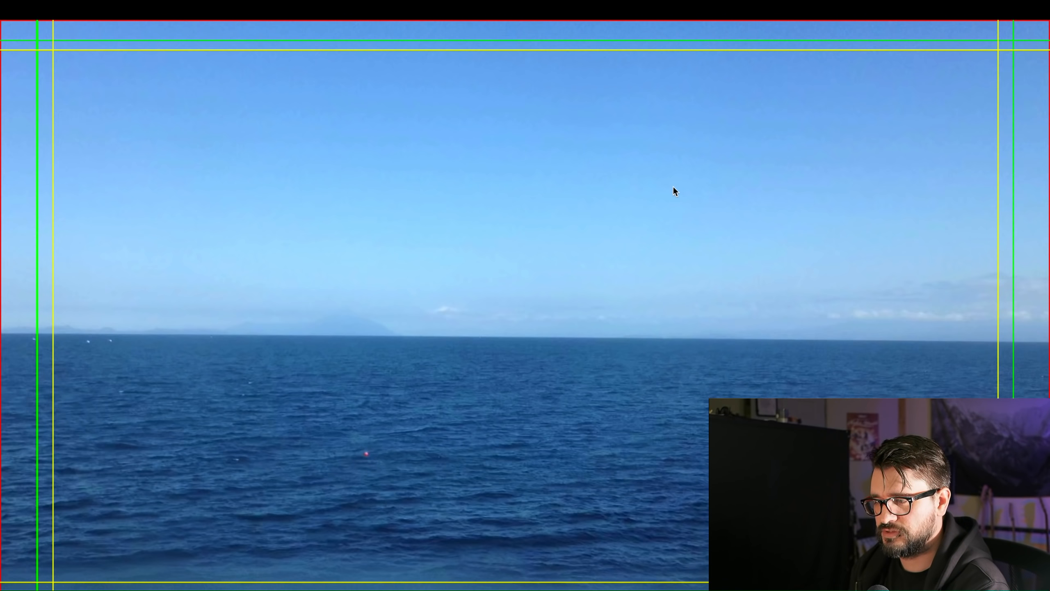
key(space)
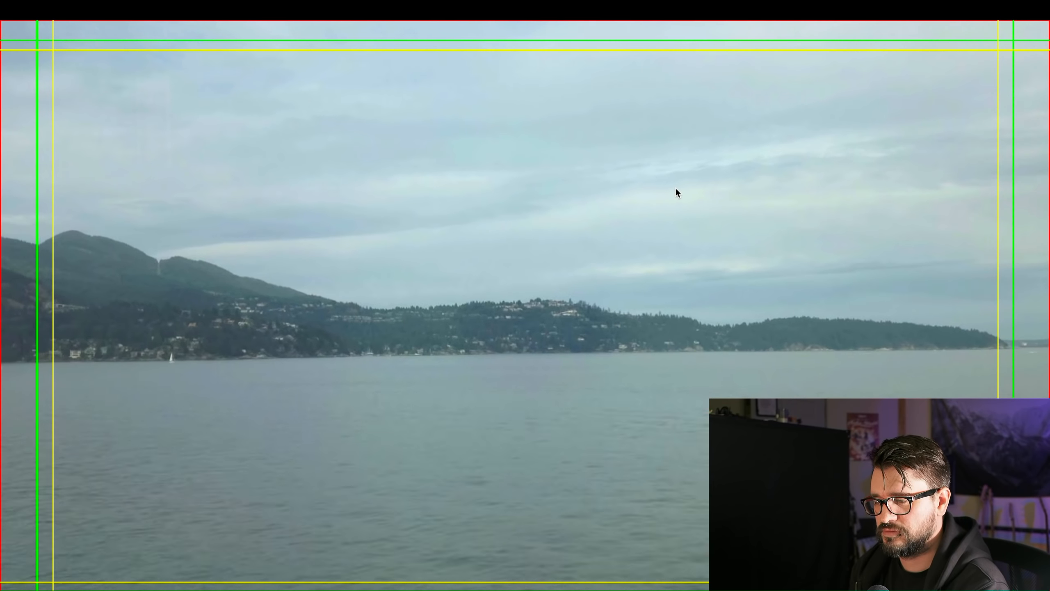
key(space)
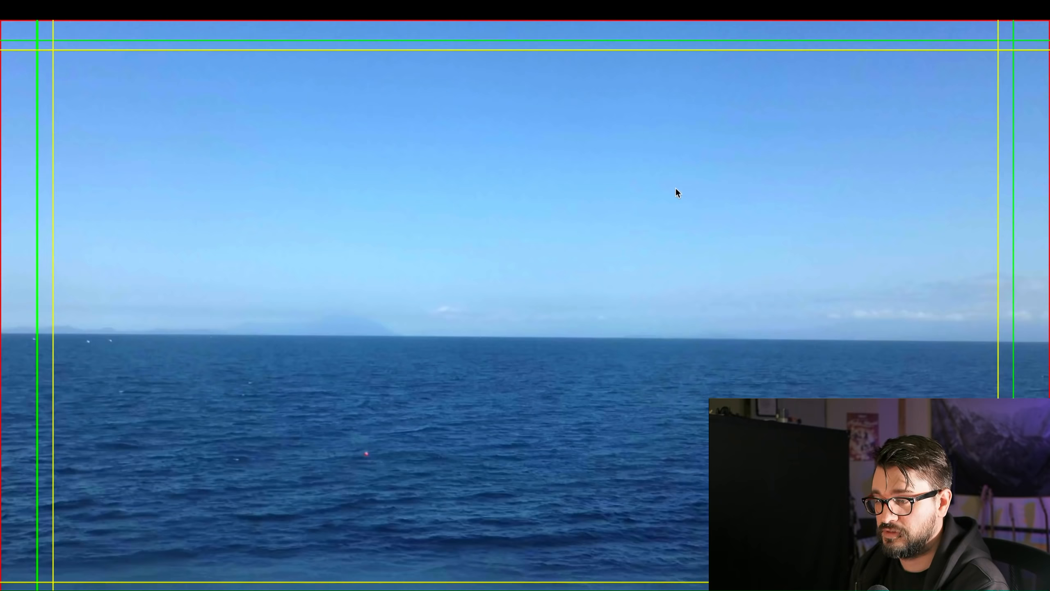
double_click(675, 187)
Step: Copy the 100728_02 Metal scrapes.wav item farther along its track and turn off Reverse active take for the copy
scroll(527, 394, down, 3)
click(527, 498)
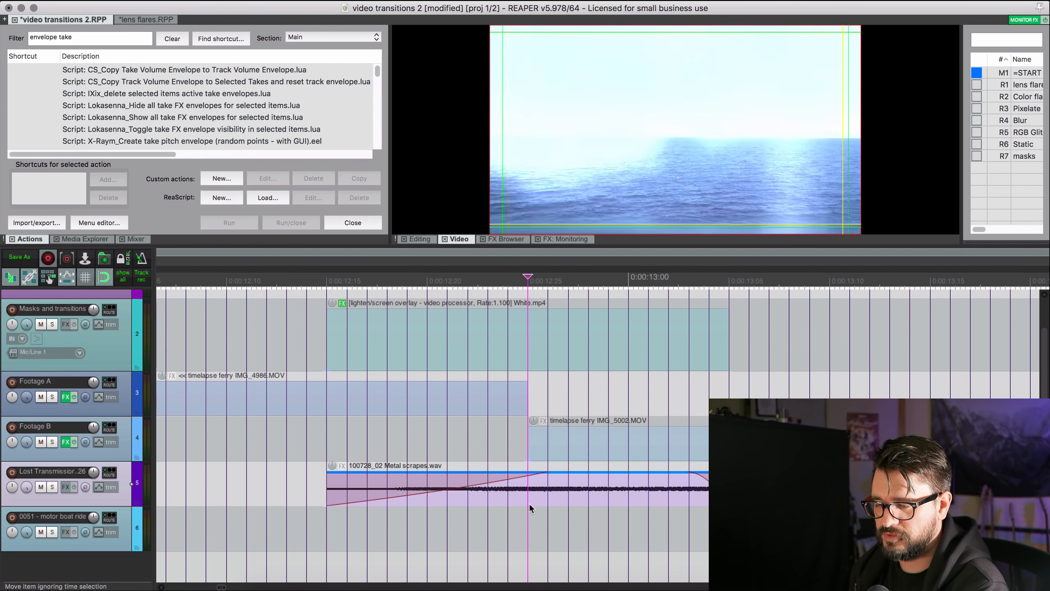
scroll(530, 514, up, 4)
scroll(530, 513, up, 3)
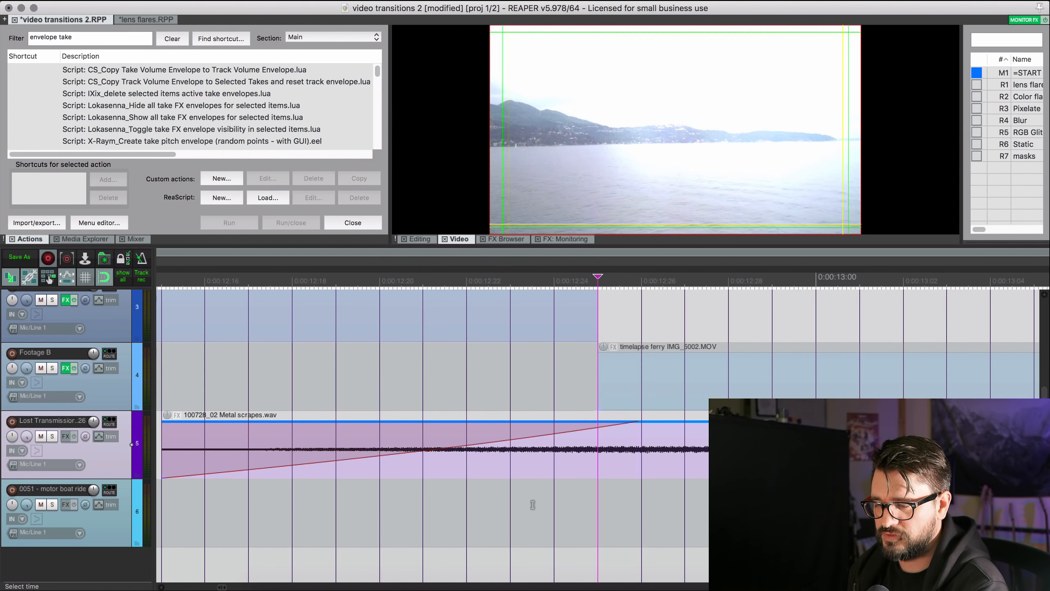
scroll(532, 505, down, 3)
scroll(530, 508, down, 3)
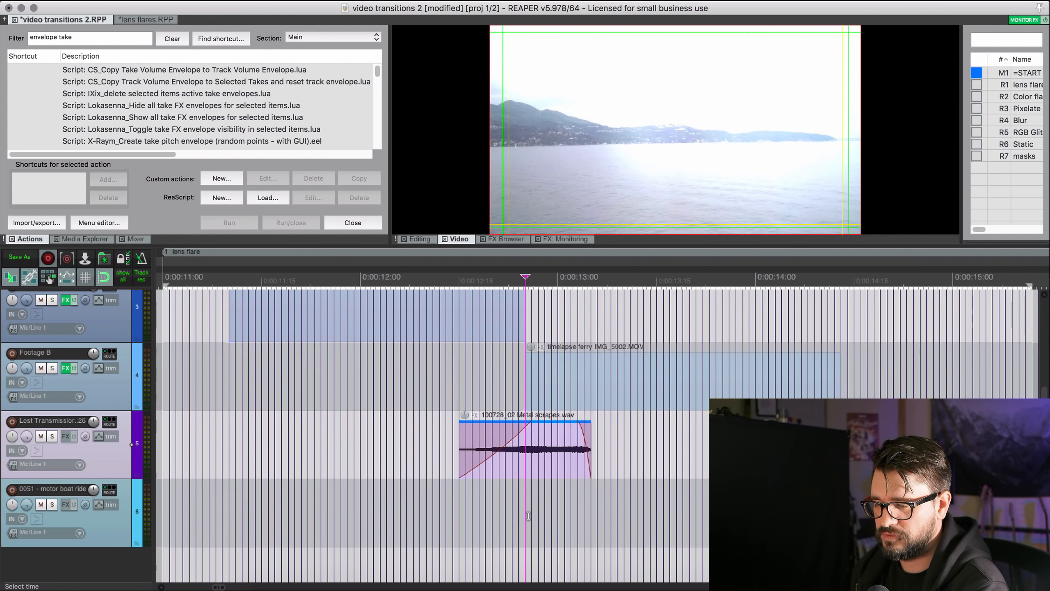
drag(531, 453, 837, 455)
scroll(826, 455, right, 3)
click(725, 452)
right_click(725, 452)
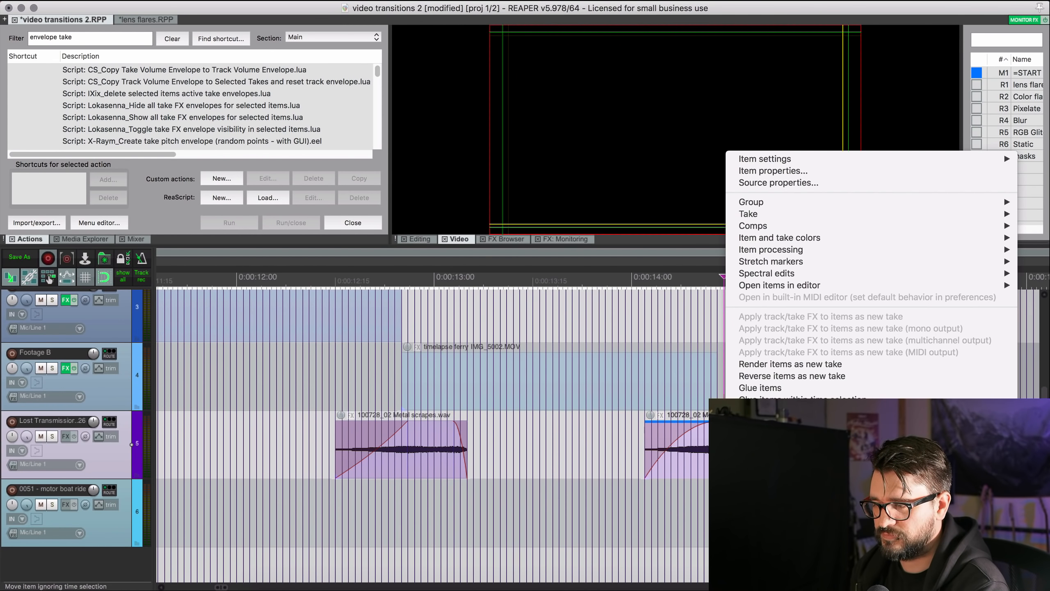
mouse_move(770, 158)
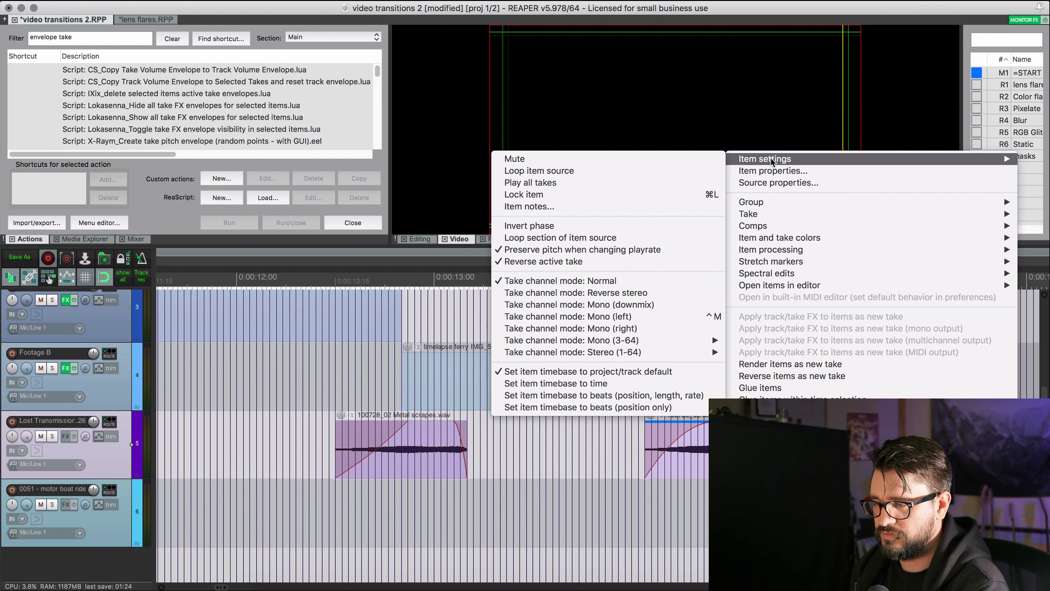
click(617, 262)
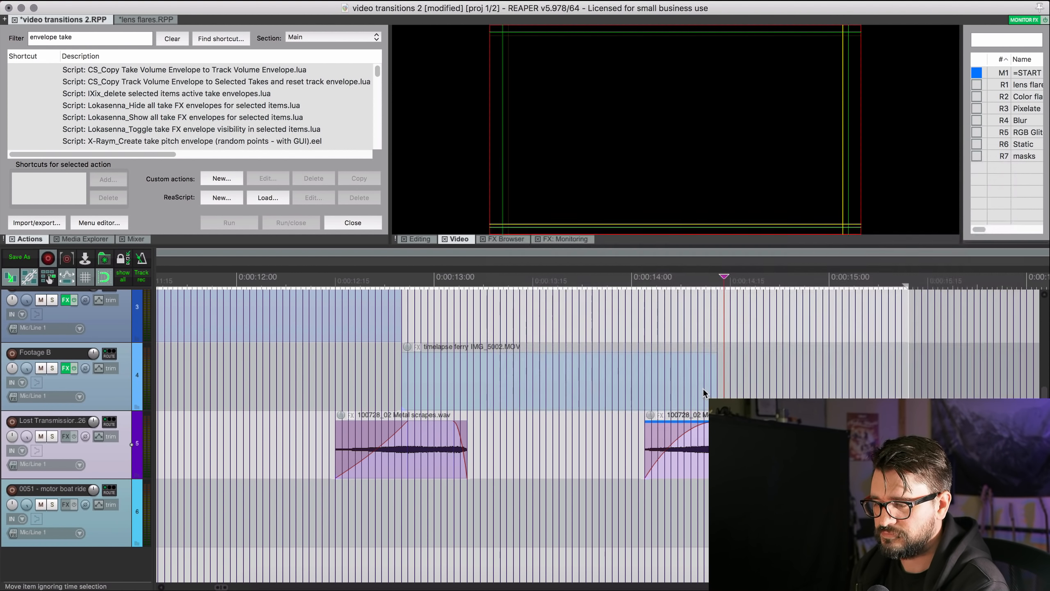
Step: Remove the copied Metal scrapes item's fade-in, and reposition and extend it to start at about 0:00:13:11
scroll(703, 389, right, 3)
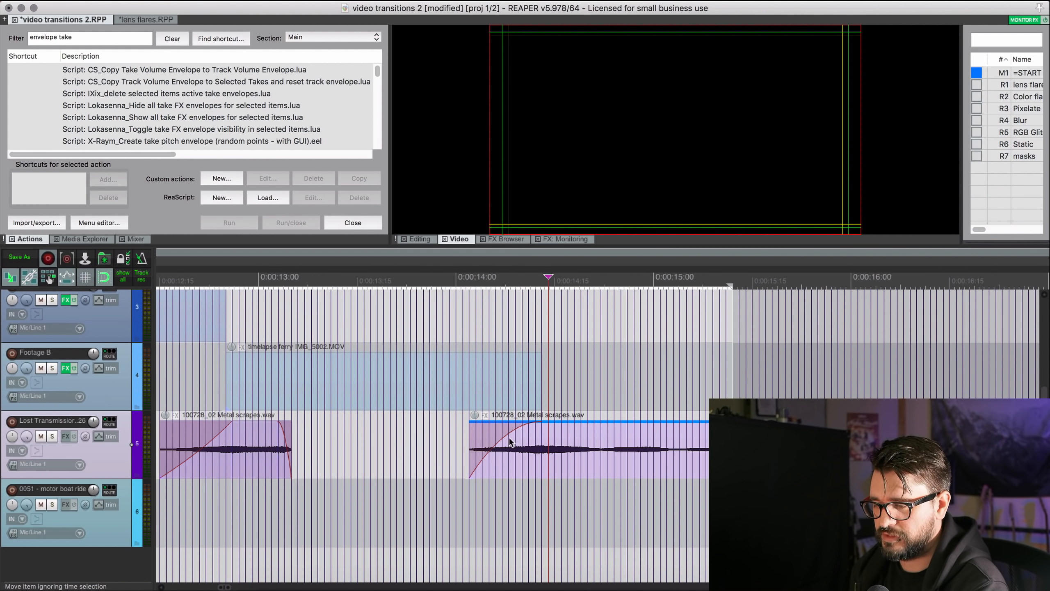
drag(471, 441, 331, 439)
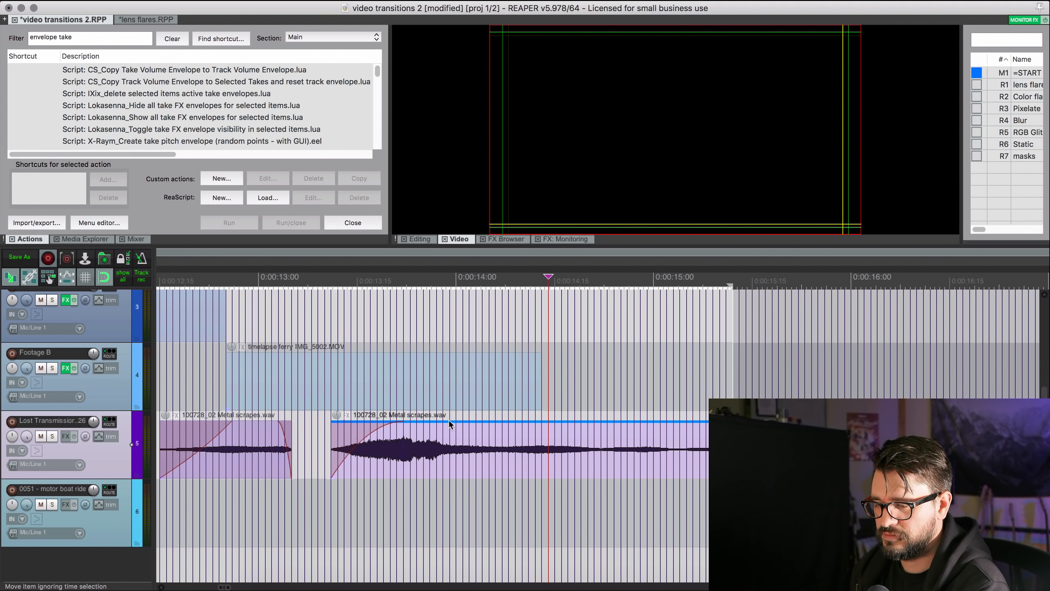
drag(449, 421, 298, 431)
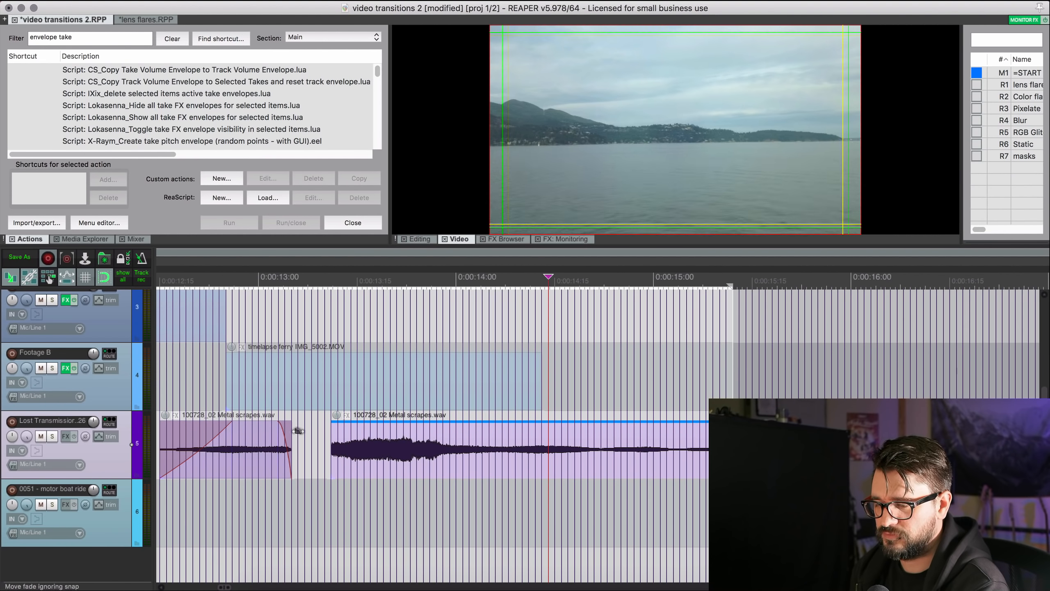
drag(405, 454, 463, 456)
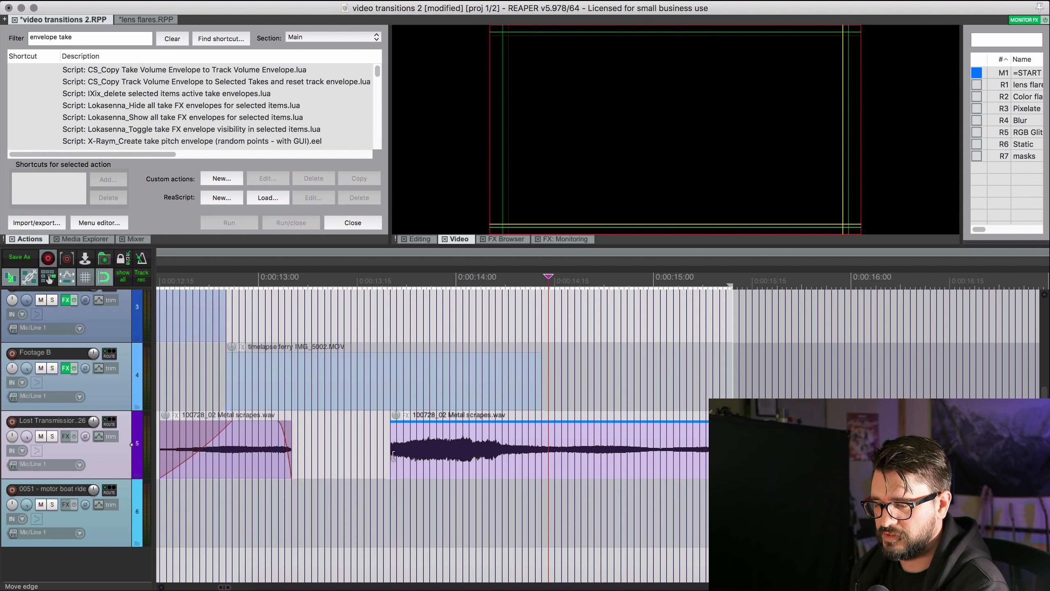
drag(393, 455, 332, 454)
Step: Solo the Lost Transmission track and listen to the unreversed Metal scrapes copy from near its start
click(361, 457)
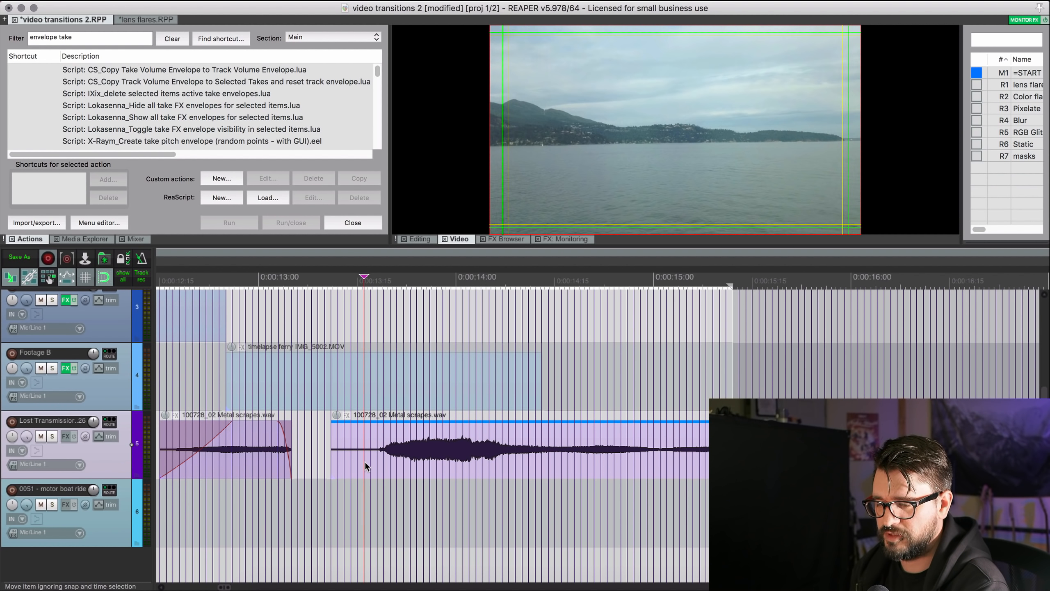
key(shift+s)
key(space)
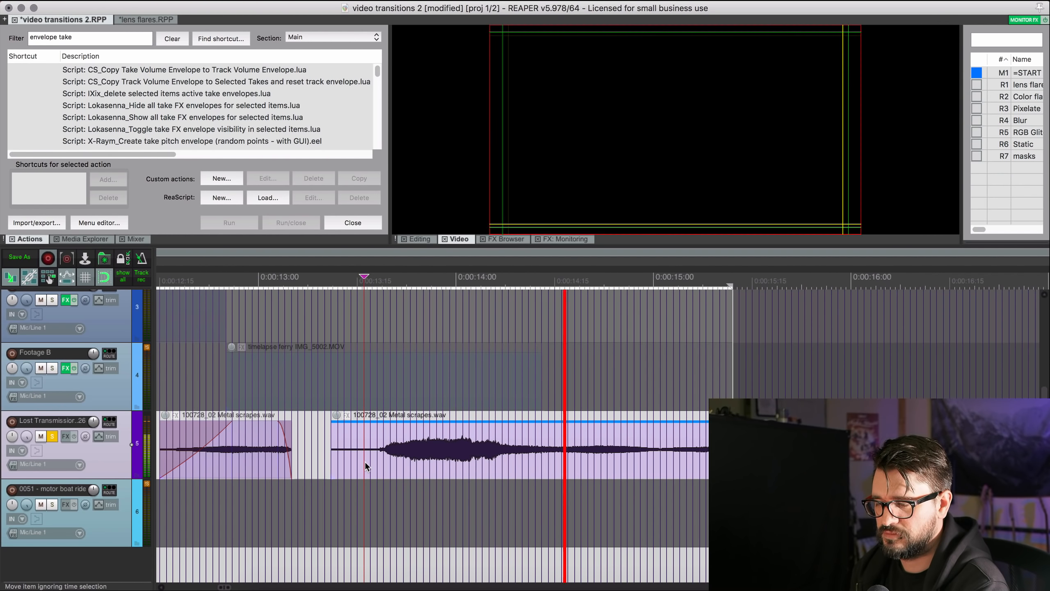
key(space)
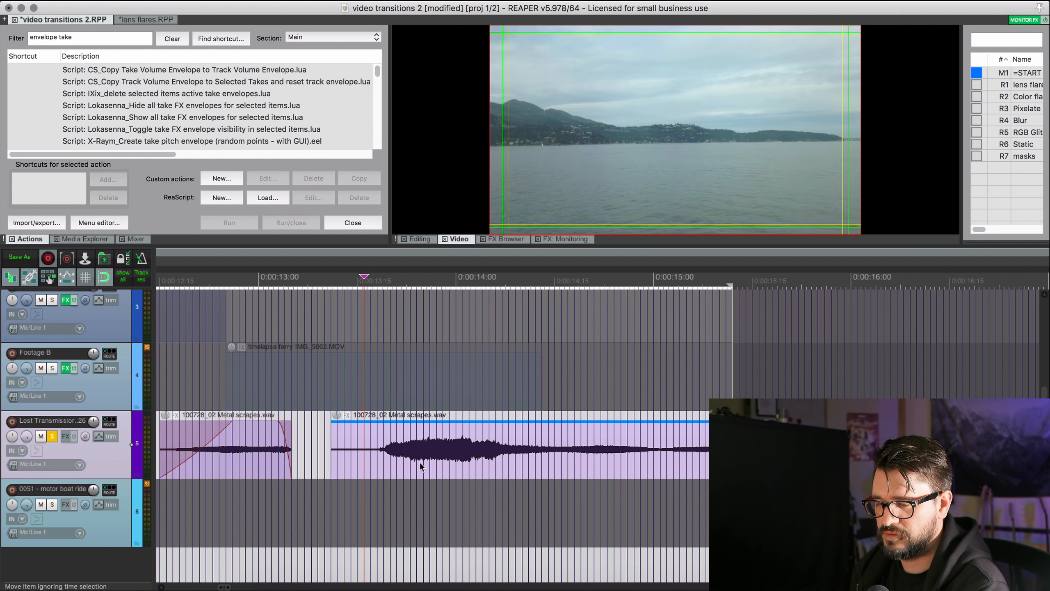
Step: Delete the unreversed copy, listen to the original reversed Metal scrapes item, and unsolo its track
key(Delete)
scroll(461, 461, left, 5)
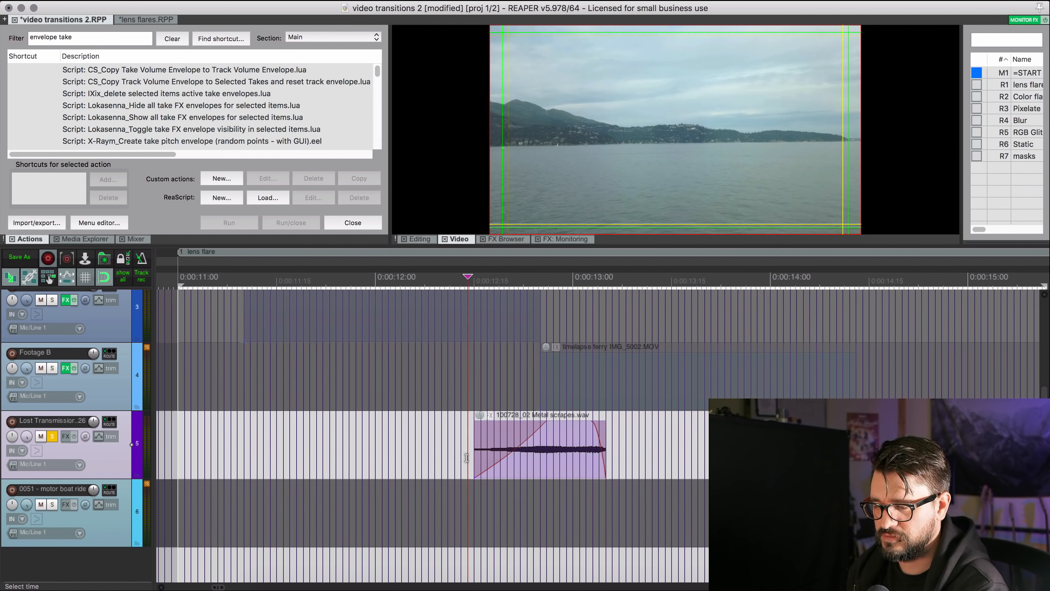
key(space)
key(space)
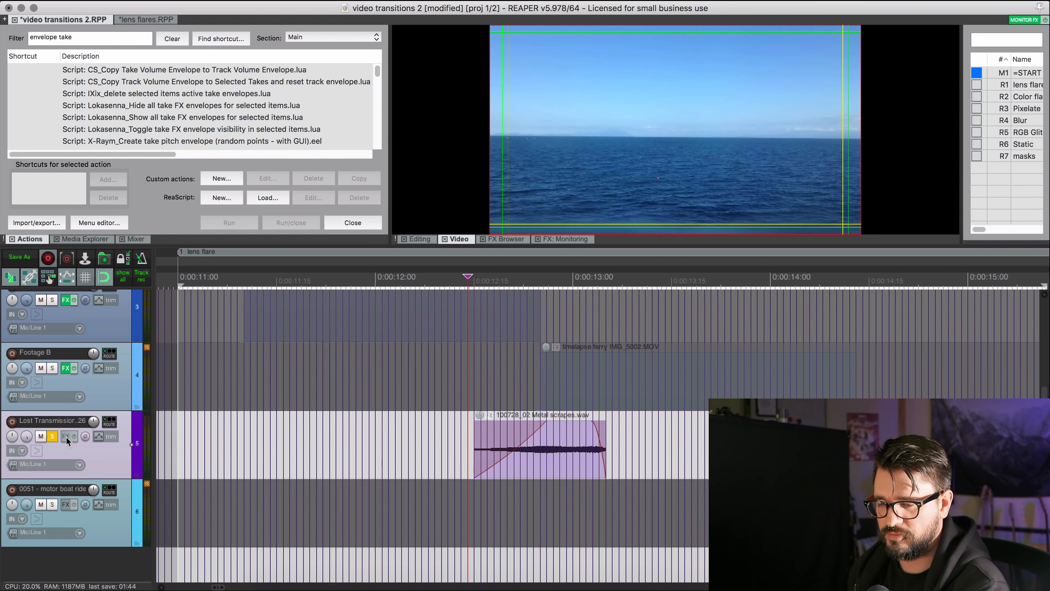
click(53, 437)
Step: Examine how the overlay and the metal scrape sound line up with the cut between the two ferry clips
scroll(575, 435, down, 3)
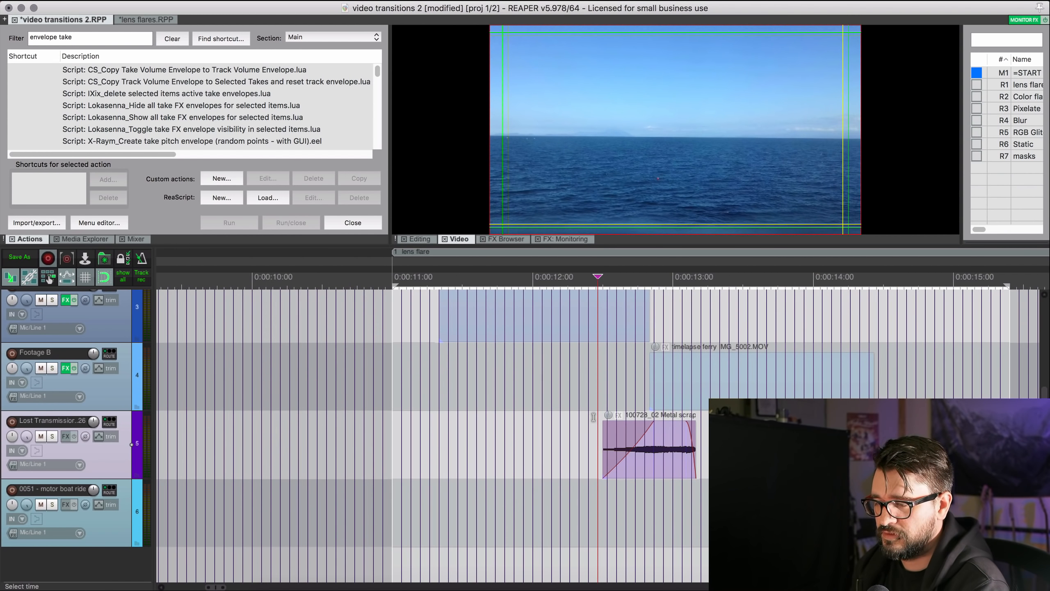
scroll(593, 416, up, 3)
scroll(592, 415, right, 5)
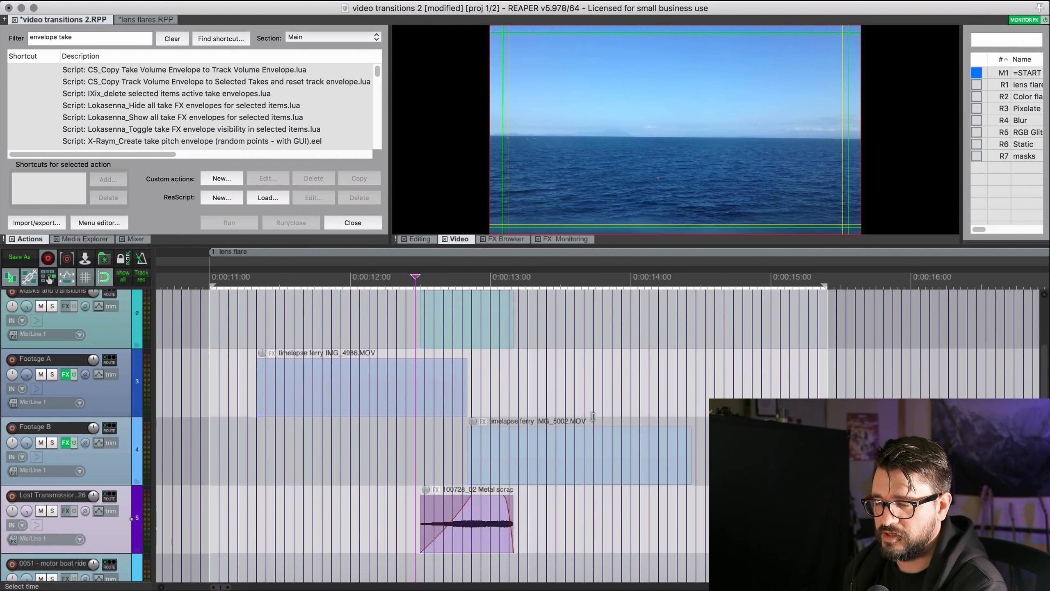
scroll(592, 415, up, 1)
scroll(592, 412, right, 2)
scroll(592, 412, up, 1)
click(353, 438)
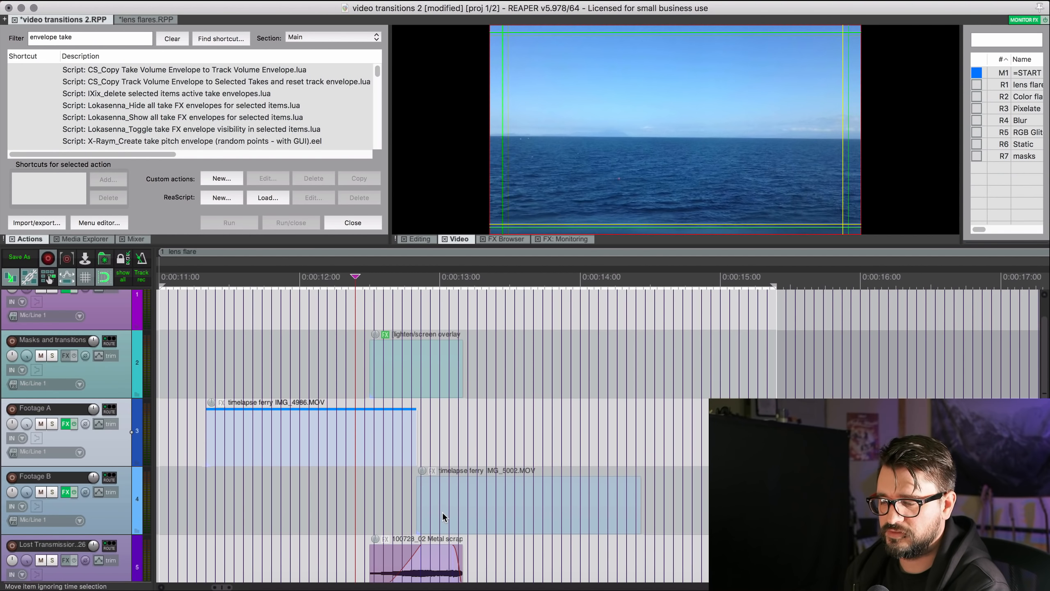
click(414, 389)
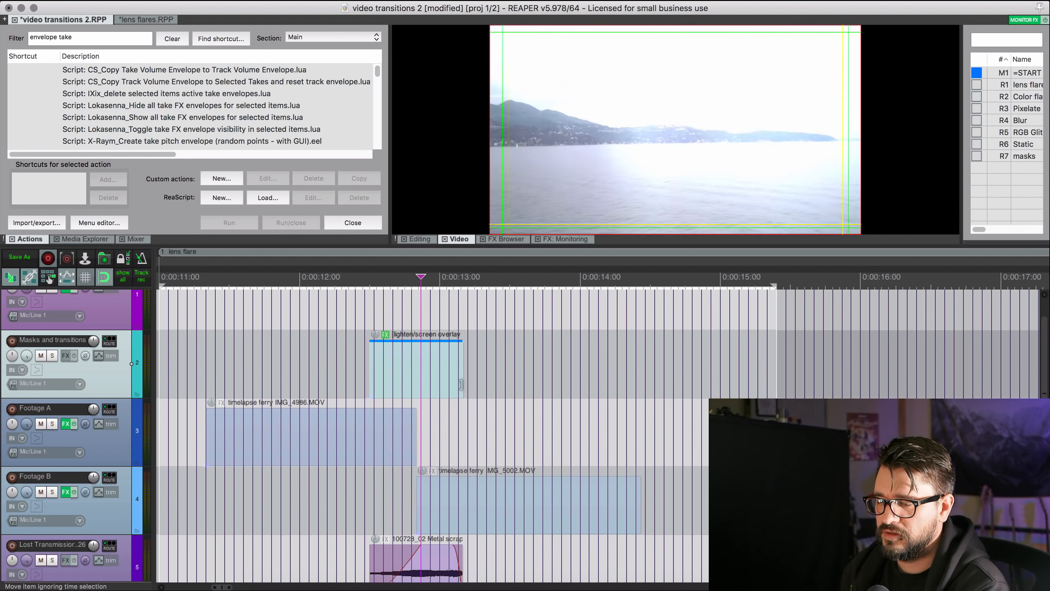
Step: Try stretching the White.mp4 overlay's end edge, and leave it ending at 0:00:13:05
scroll(475, 404, up, 3)
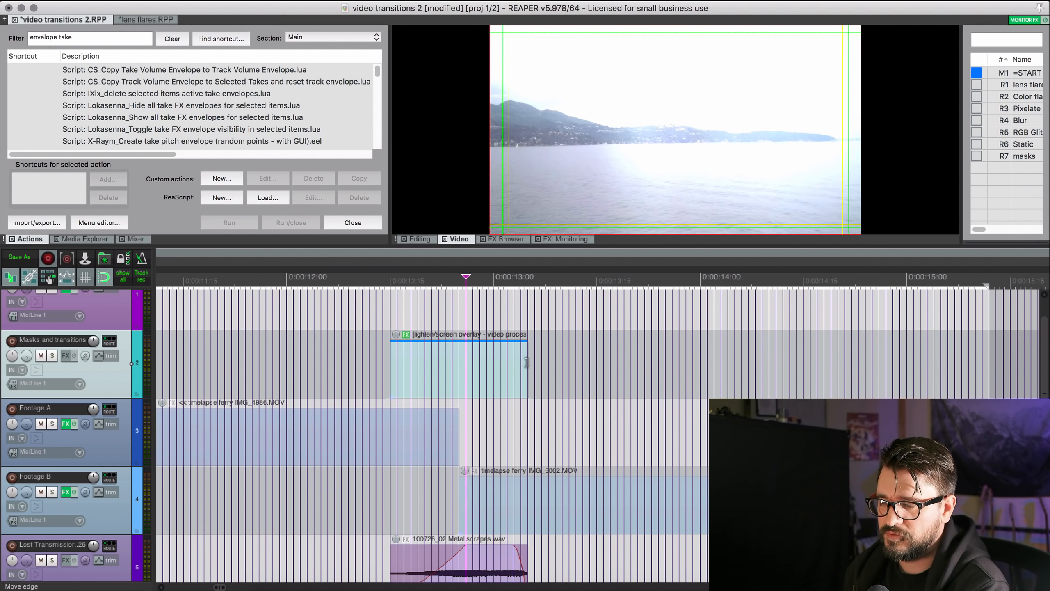
drag(526, 362, 526, 362)
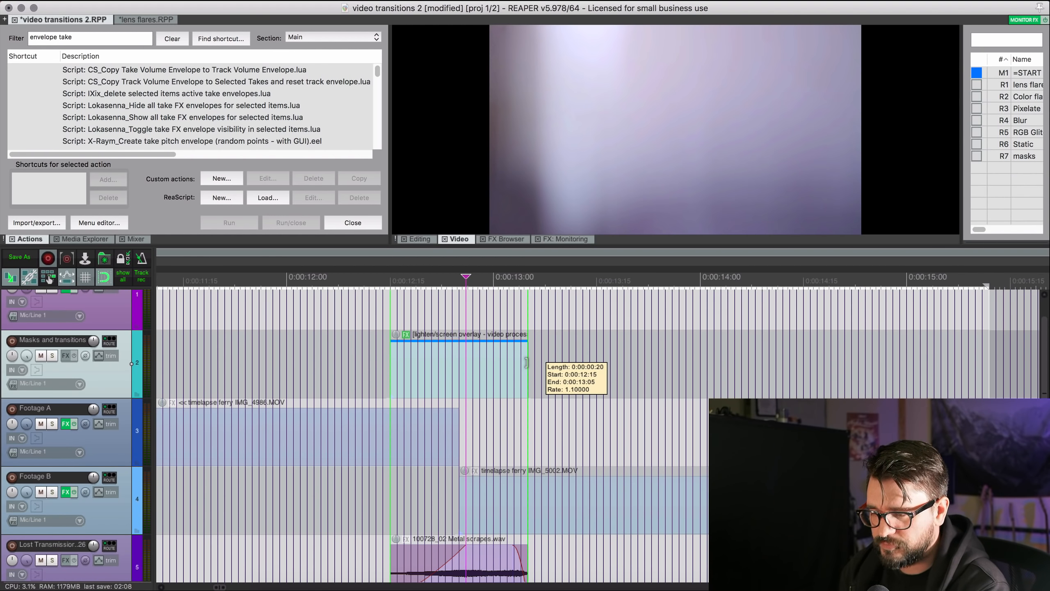
drag(526, 362, 526, 362)
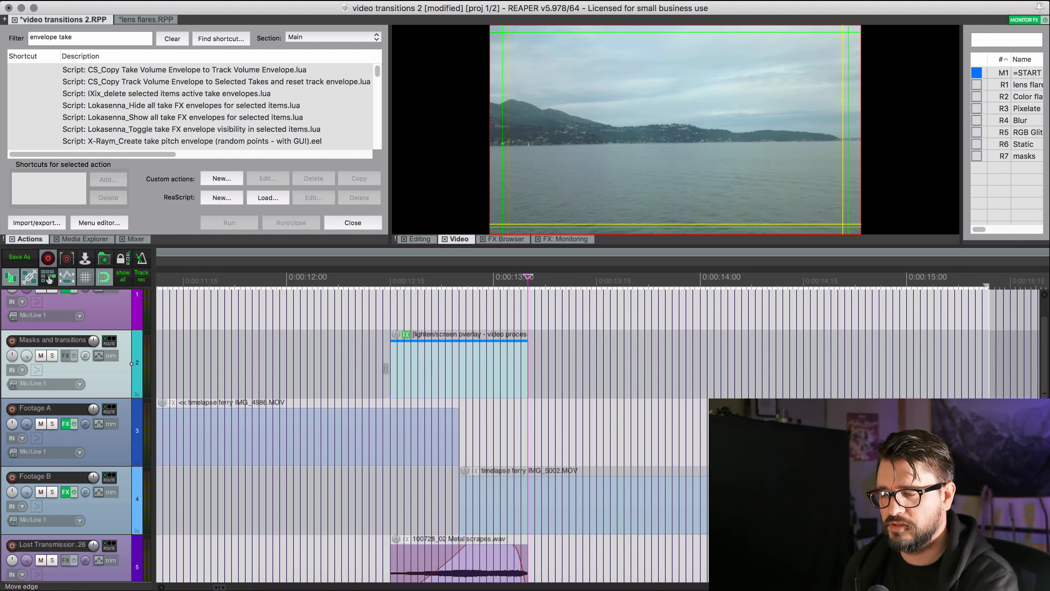
Step: Add a Video processor to the White.mp4 item's effects and load the preset Basic helpers: Item fades affect video
click(405, 334)
click(59, 355)
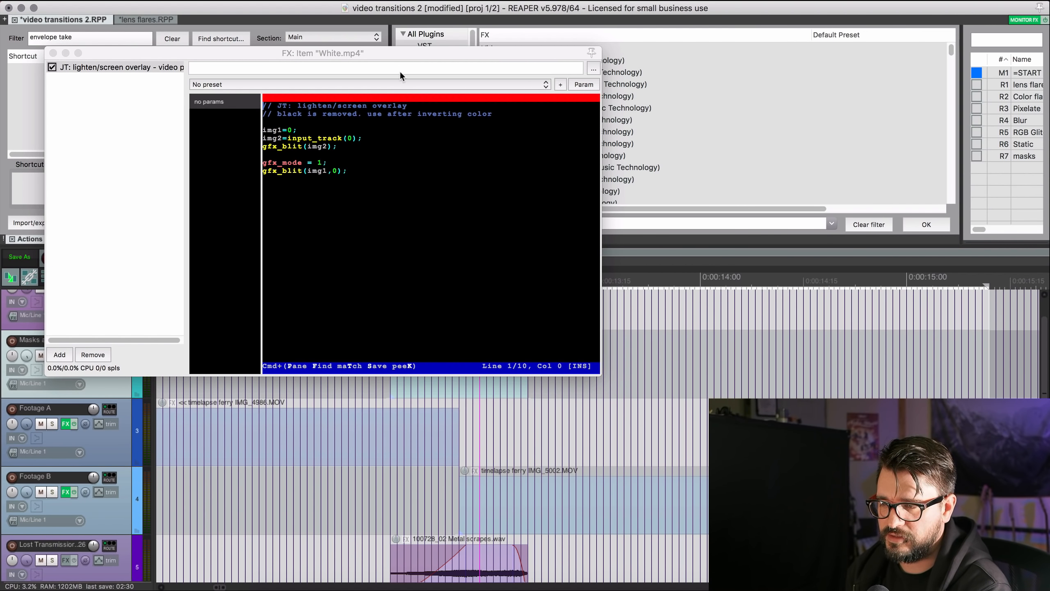
drag(400, 71, 416, 223)
double_click(539, 51)
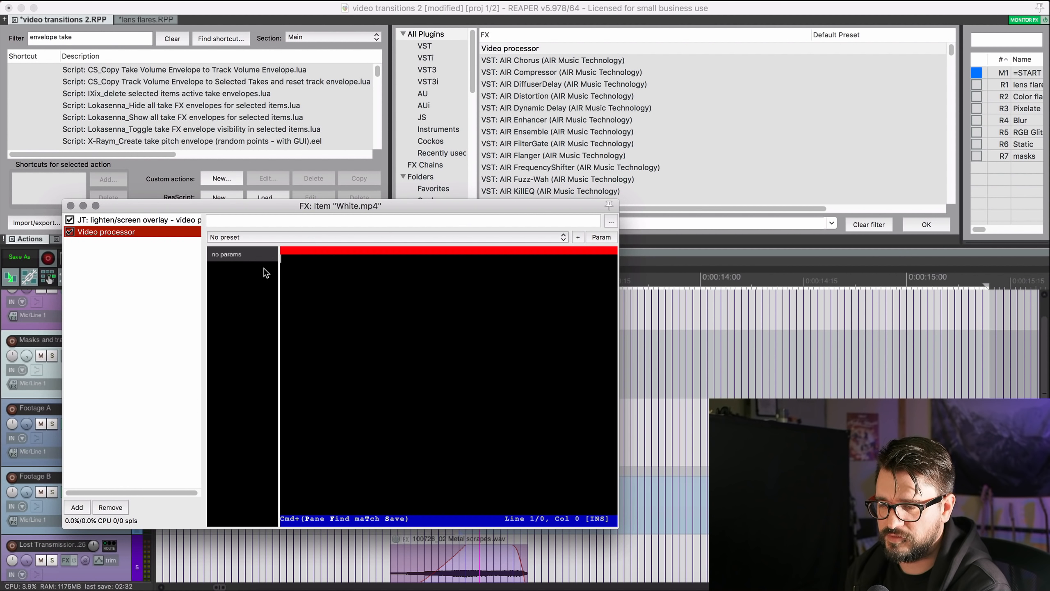
click(219, 237)
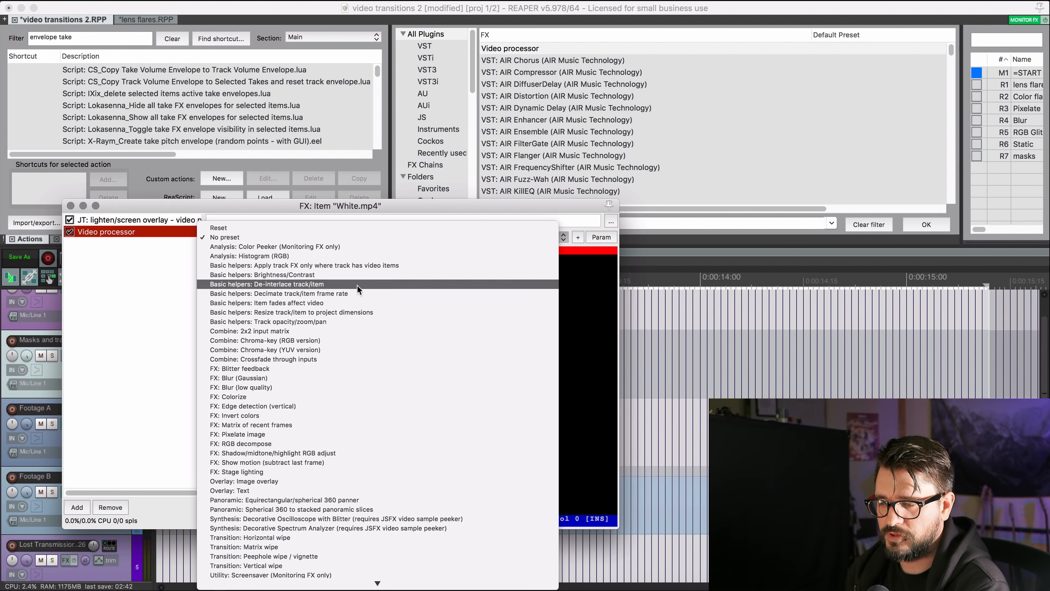
click(325, 307)
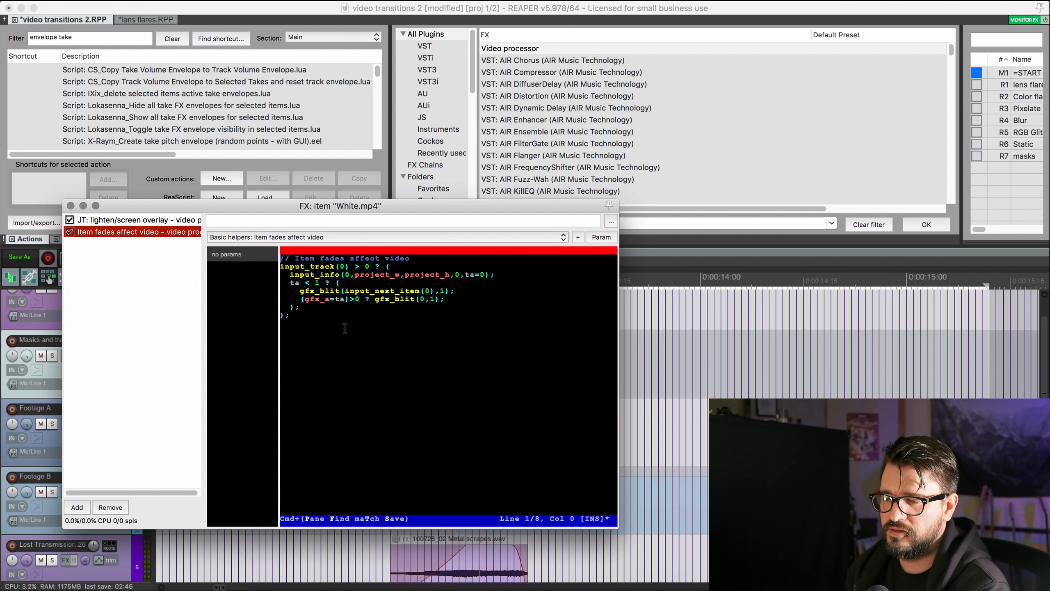
Step: Fade the White.mp4 item in until about 0:00:12:20 and fade it out from about 0:00:12:29
drag(326, 207, 394, 436)
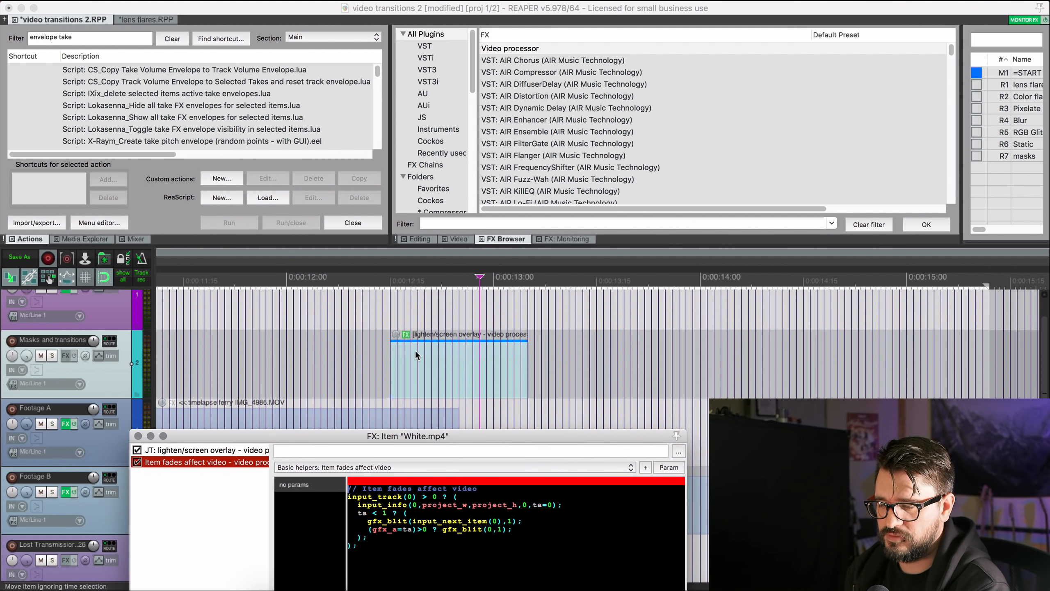
click(424, 363)
key(d)
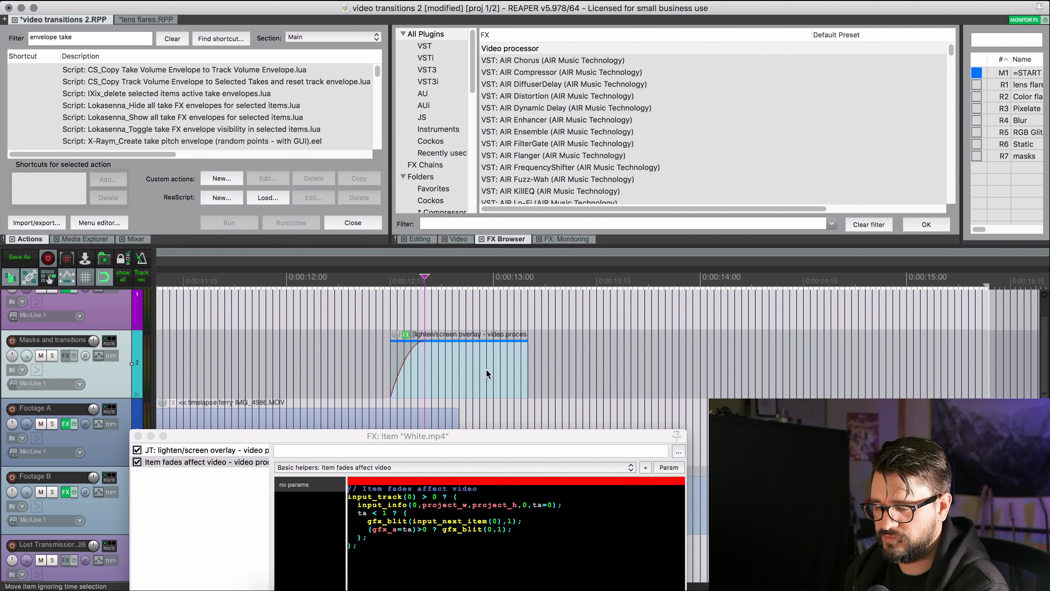
click(486, 369)
key(g)
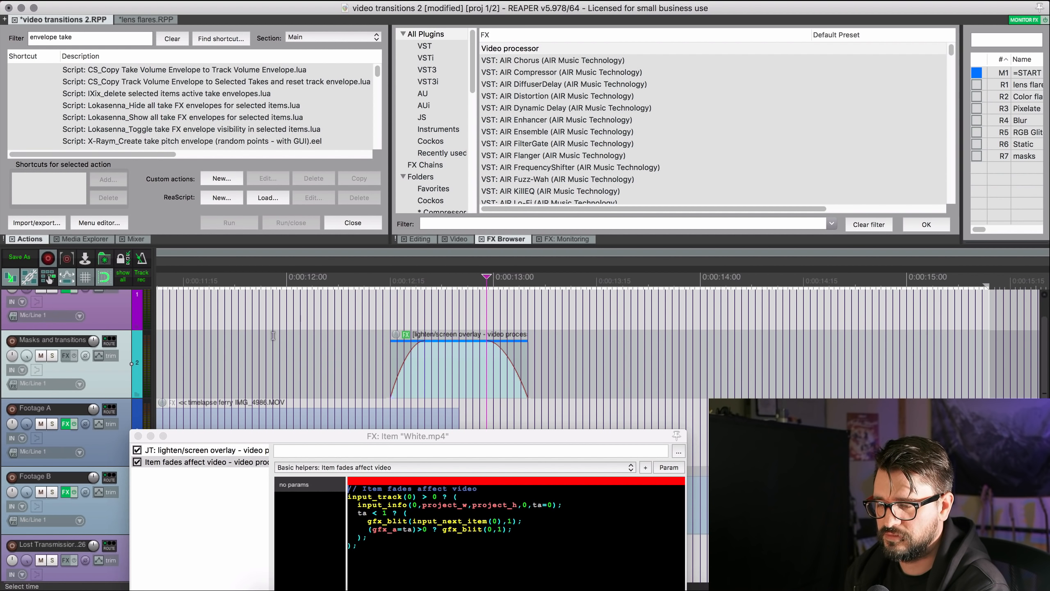
Step: Close the White.mp4 effects window, play the first transition in the full-screen video view, and return the video to its docked size
click(266, 372)
click(138, 435)
click(245, 277)
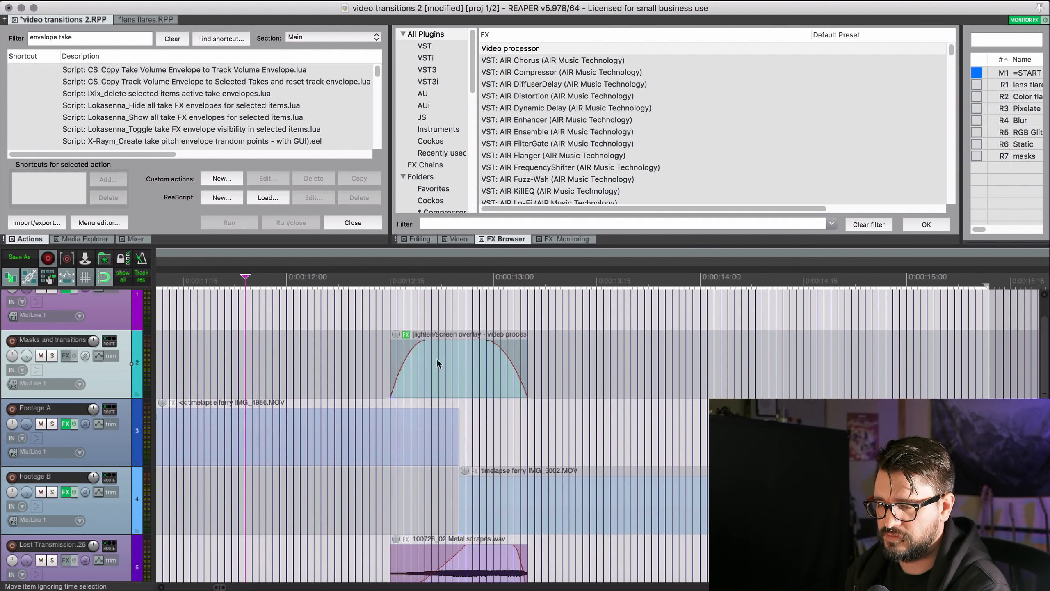
click(460, 239)
key(space)
double_click(581, 141)
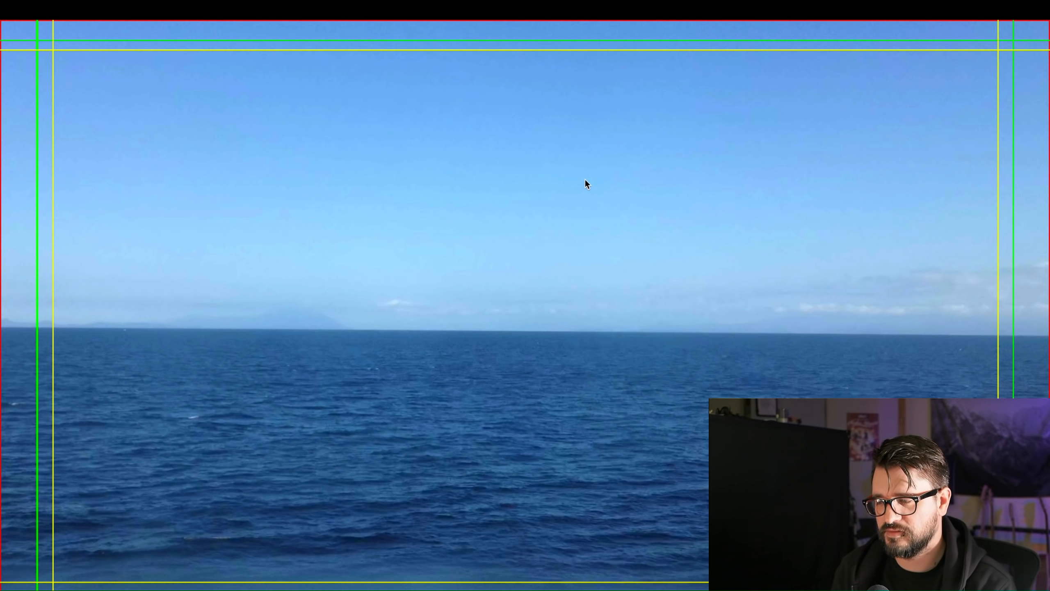
right_click(584, 179)
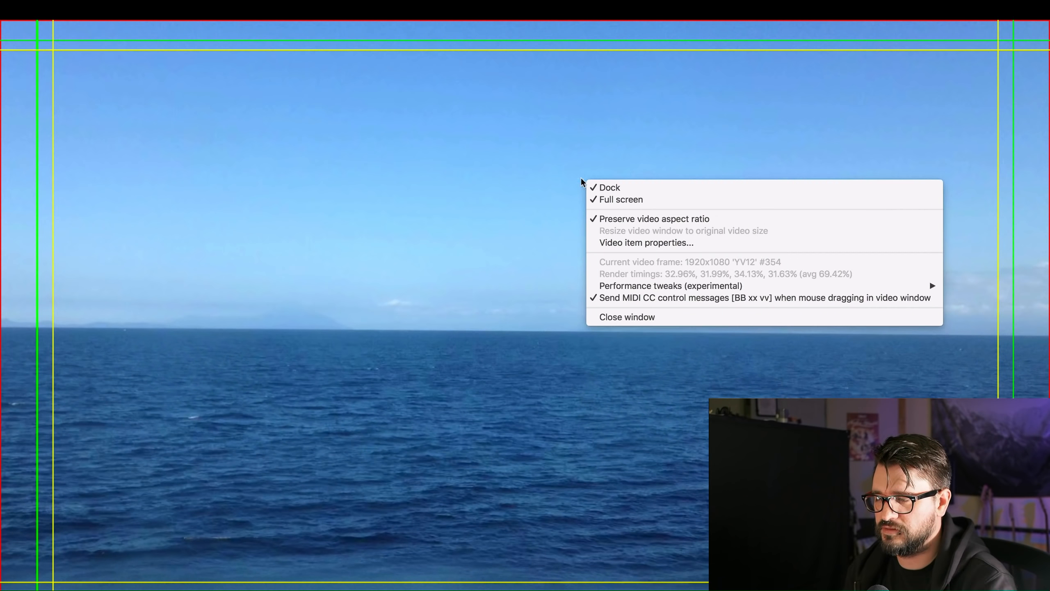
click(606, 196)
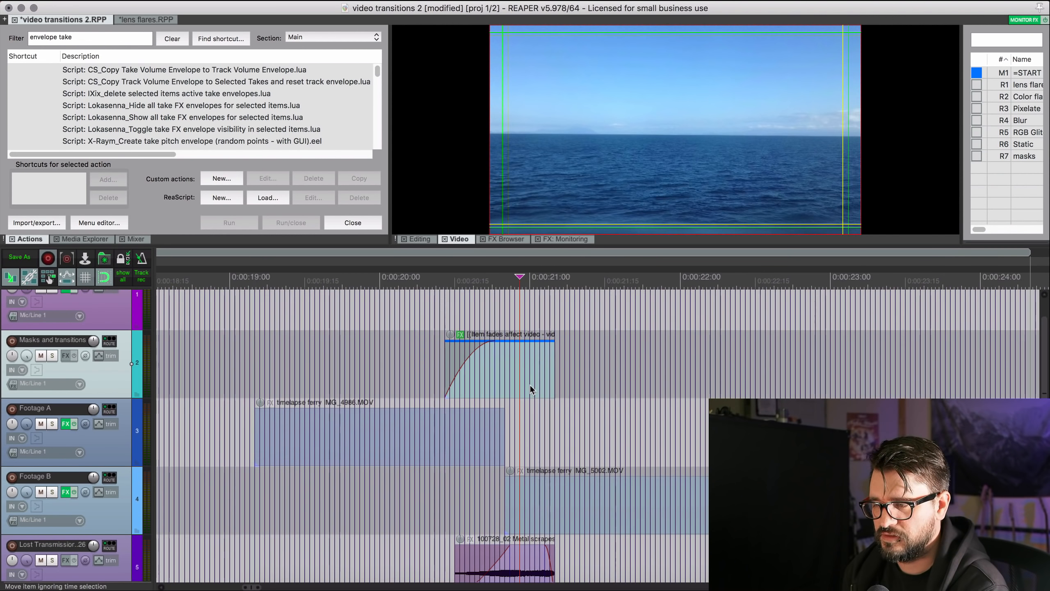
Step: Play the second transition's light leak overlay by itself, with the footage and sound tracks muted
click(530, 384)
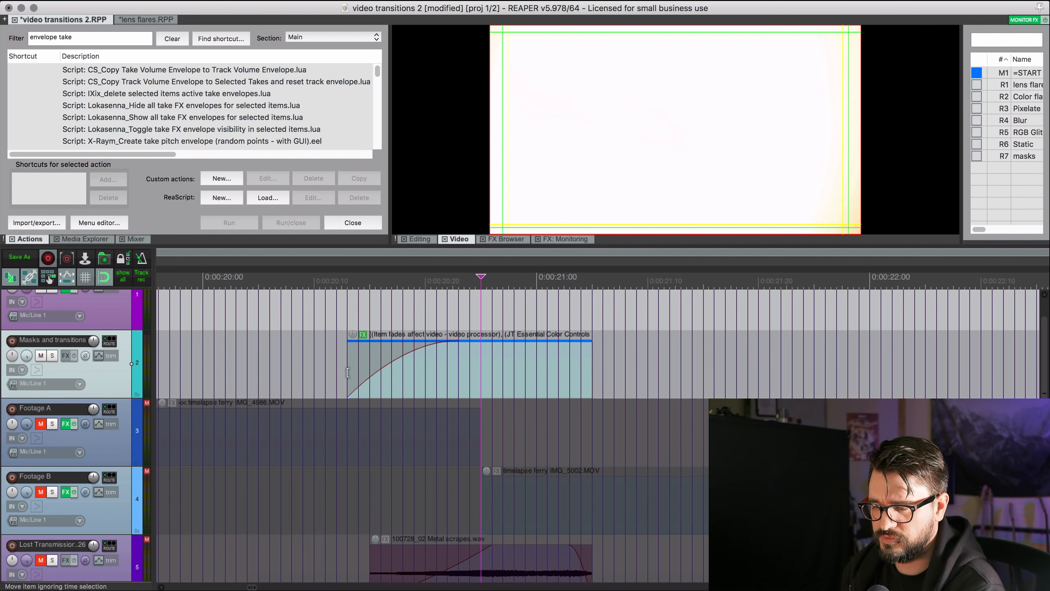
click(408, 372)
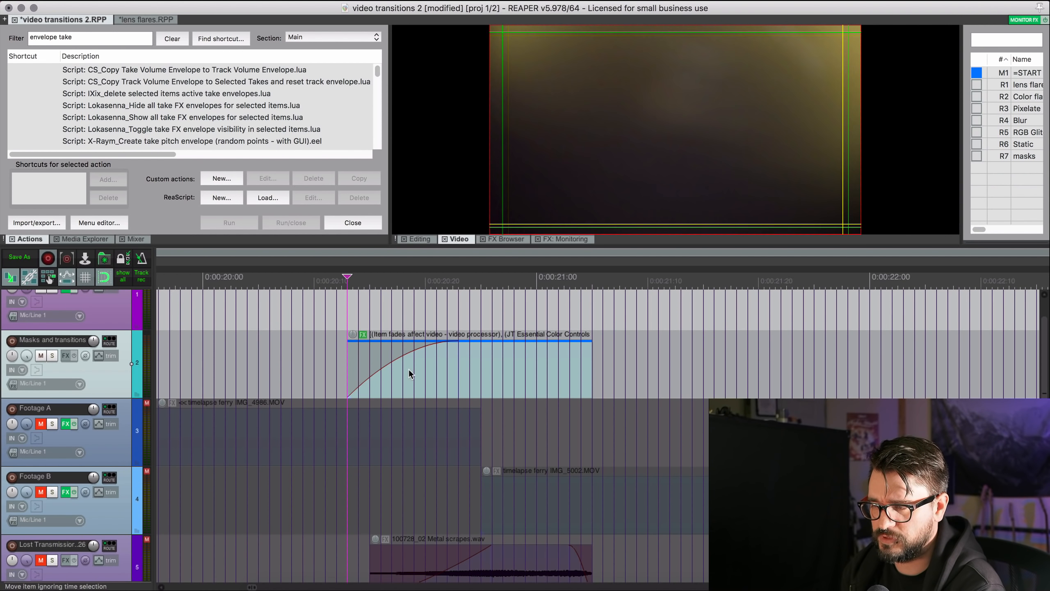
key(space)
key(space)
click(537, 370)
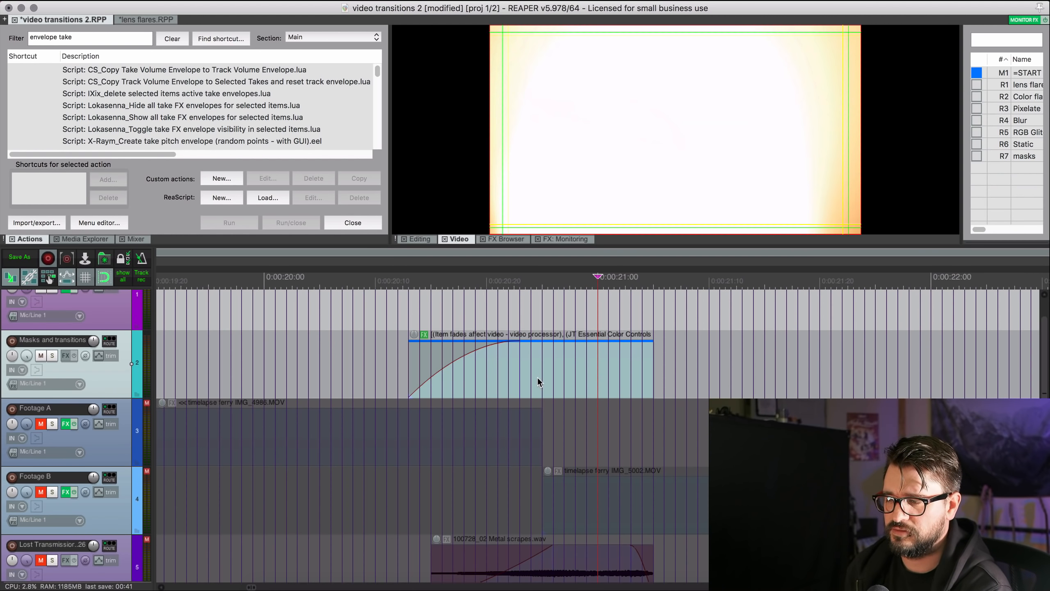
scroll(619, 342, down, 4)
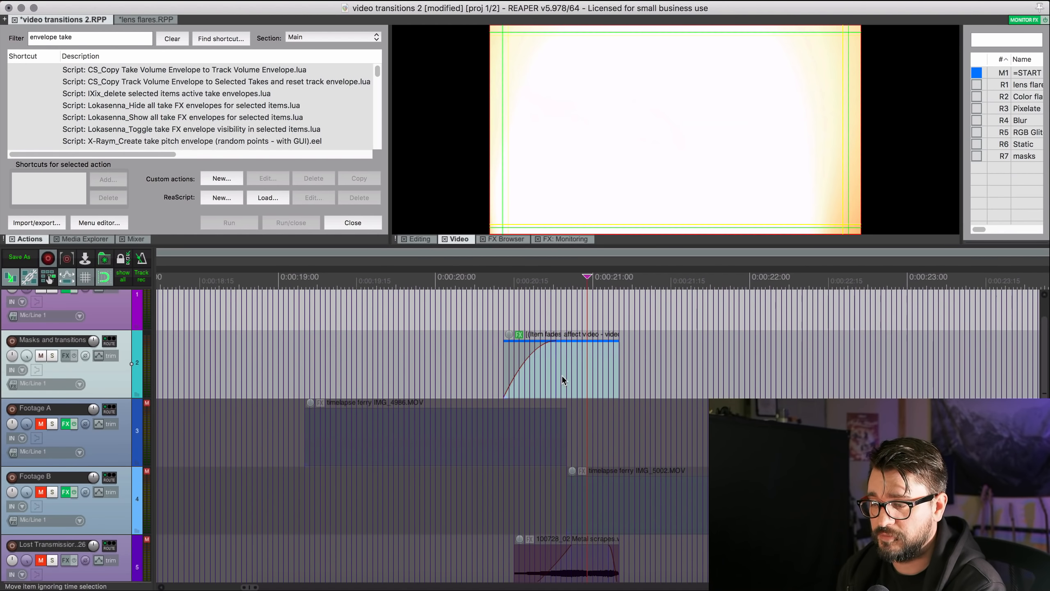
click(454, 296)
scroll(463, 324, down, 3)
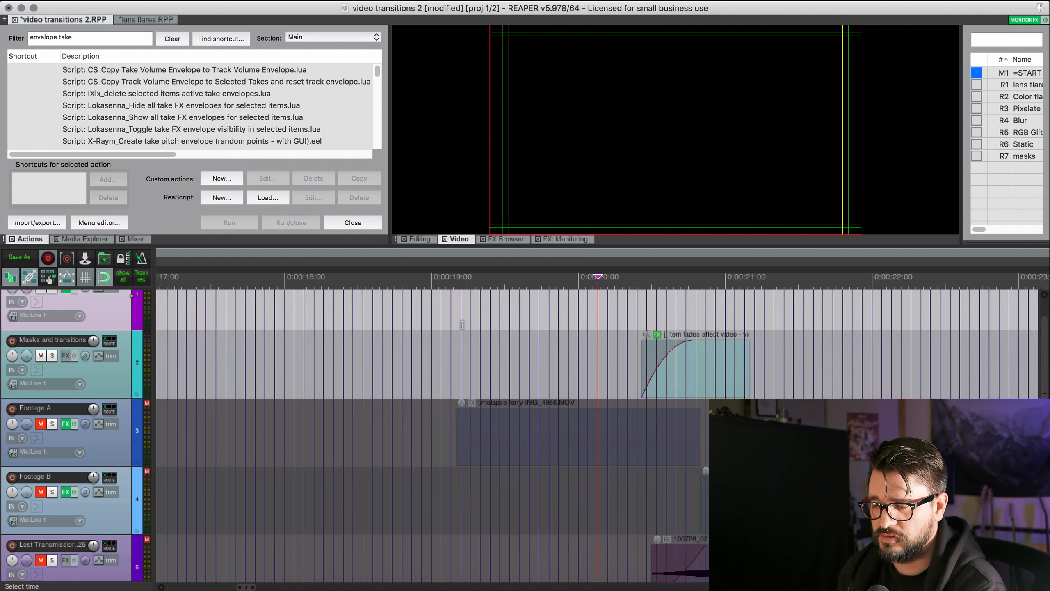
Step: Unmute the Footage A, Footage B and Lost Transmission tracks and play the second transition from about 0:00:19:10
drag(41, 424, 39, 537)
scroll(390, 480, down, 1)
scroll(390, 480, right, 5)
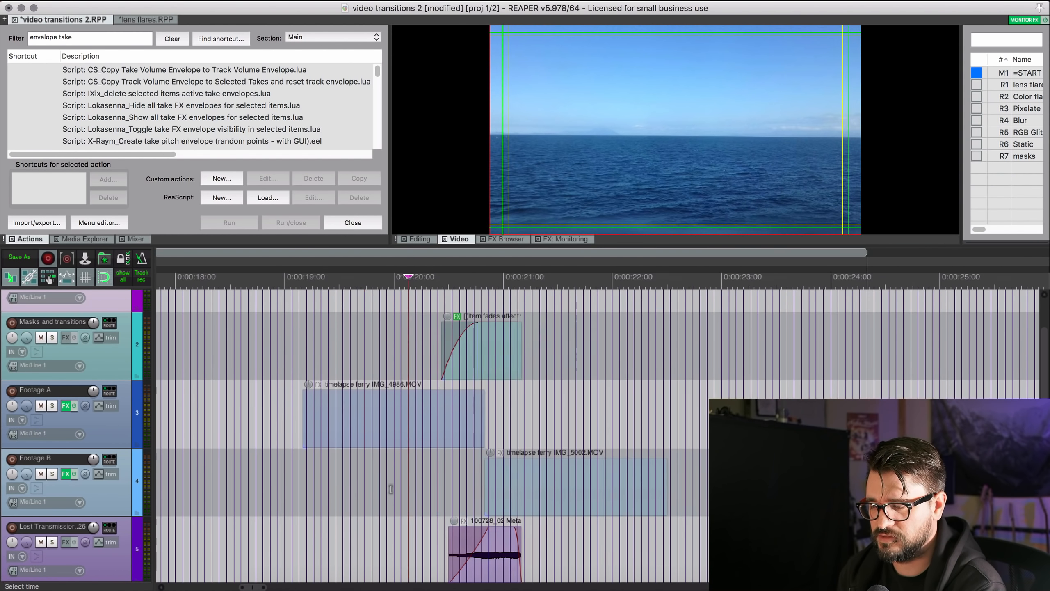
scroll(382, 484, up, 2)
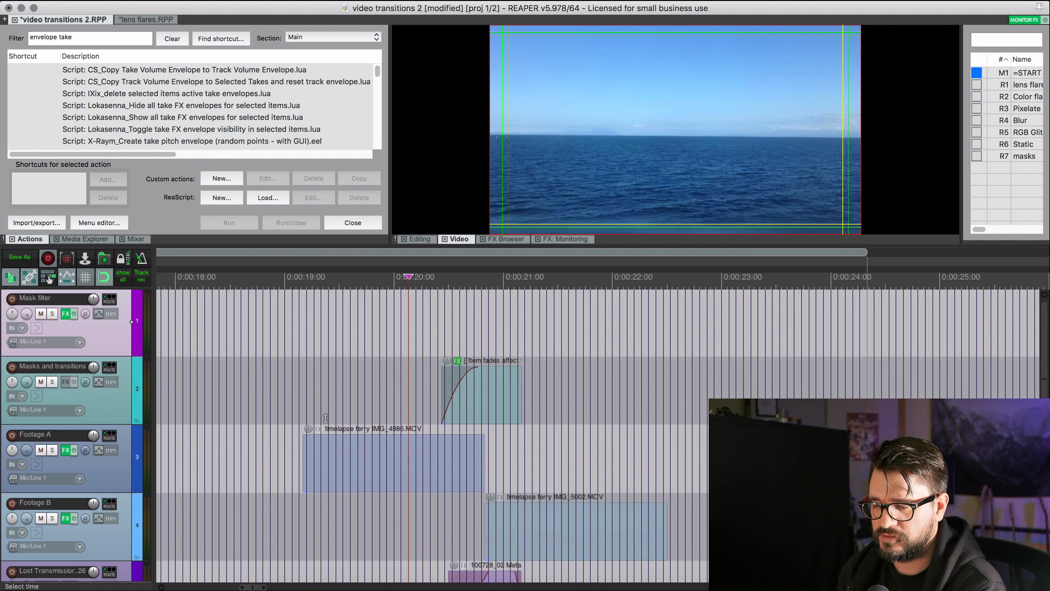
click(324, 390)
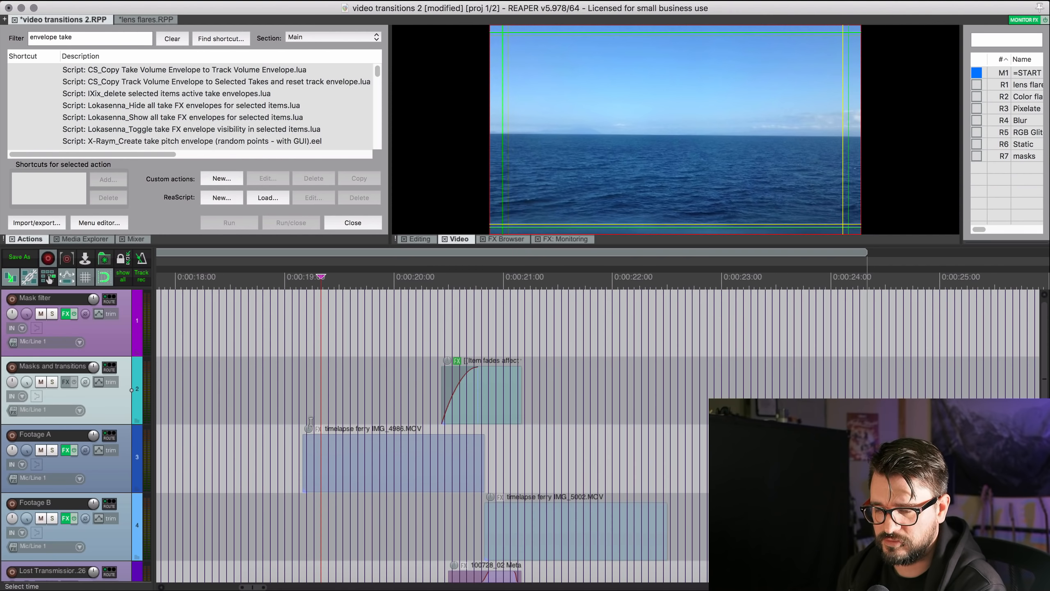
key(space)
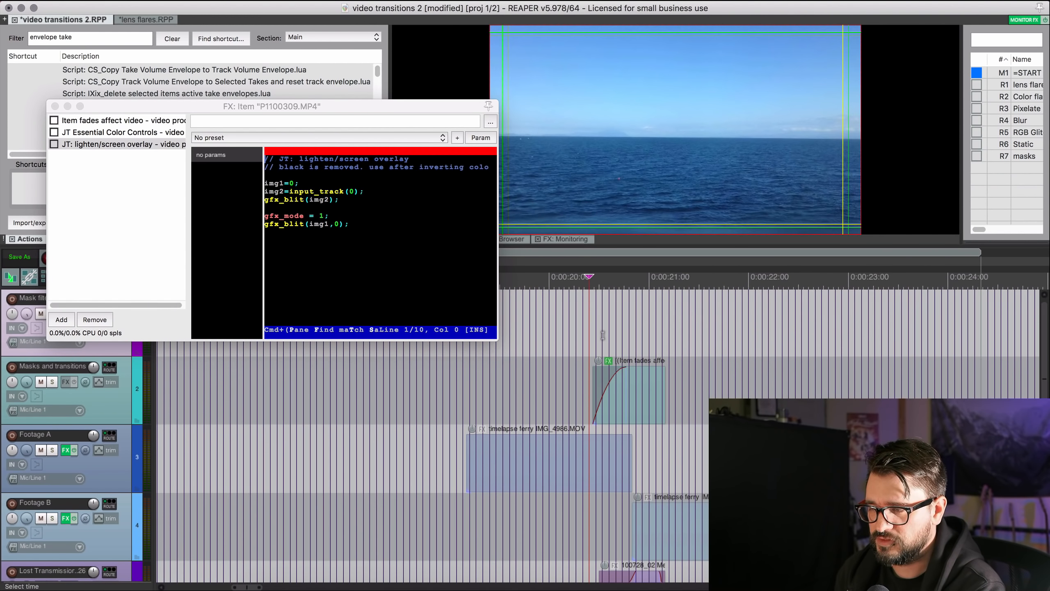
Step: Enable the JT: lighten/screen overlay effect on the P1100309.MP4 item and play the transition over the cut
click(602, 335)
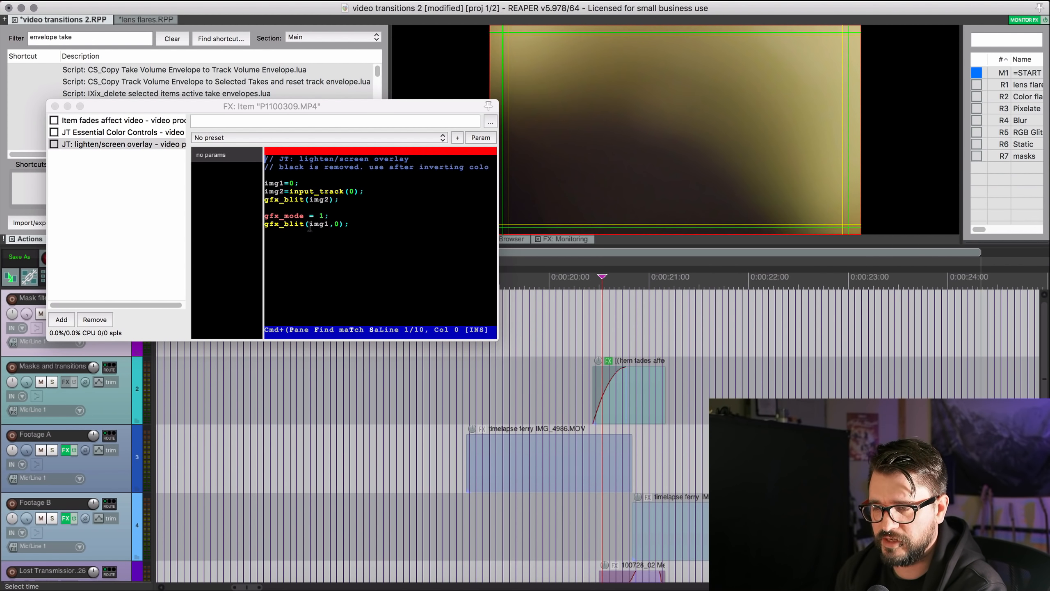
drag(194, 107, 232, 95)
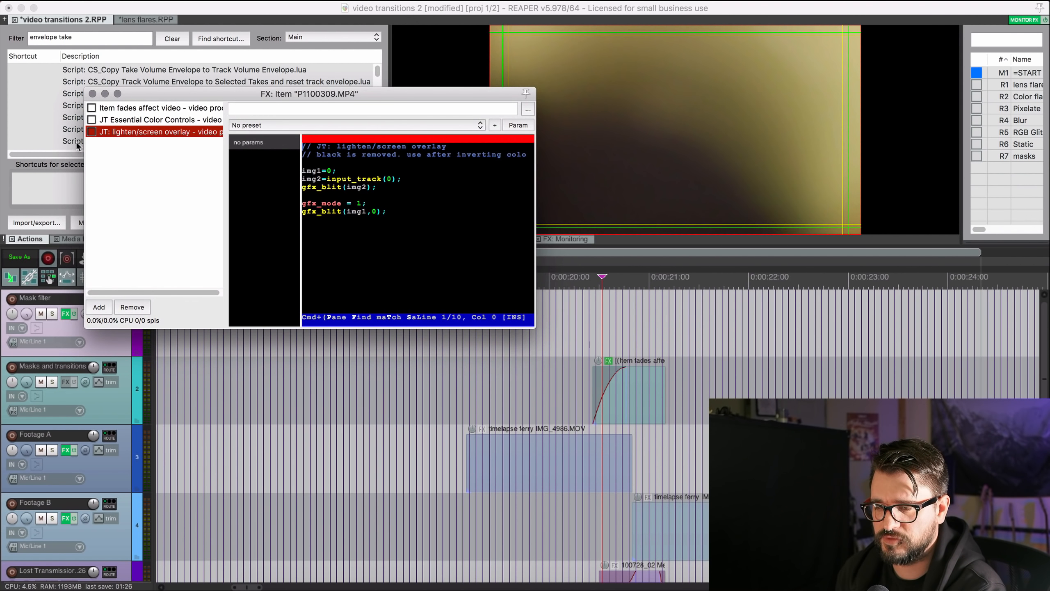
click(92, 131)
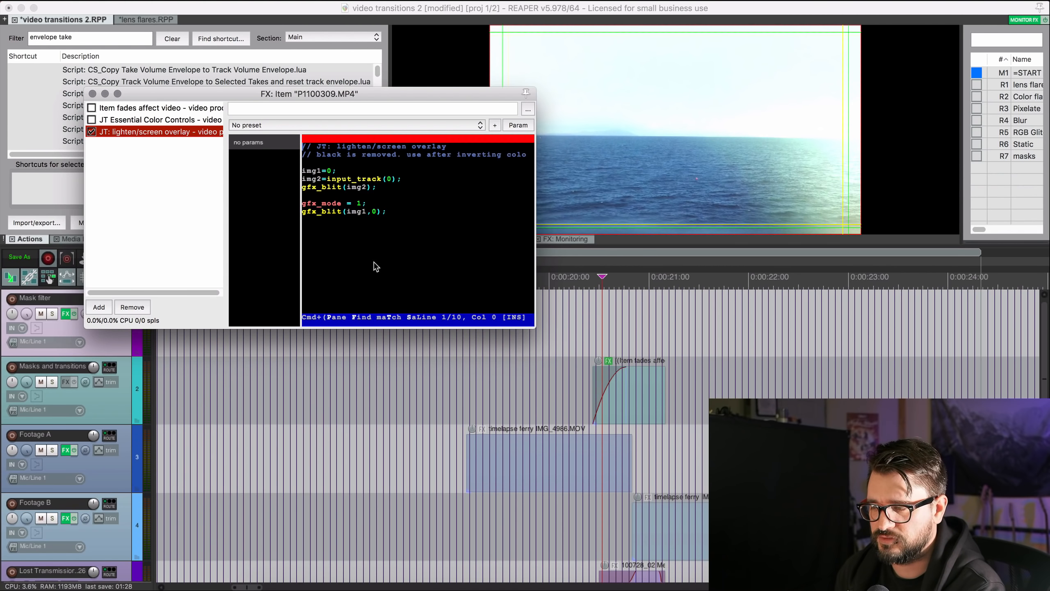
click(563, 420)
key(space)
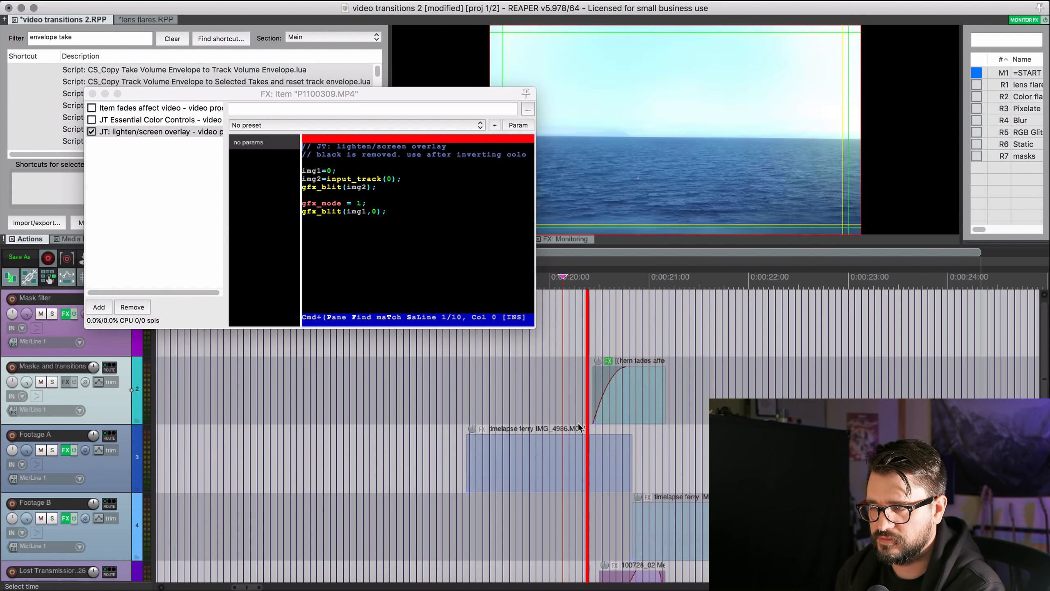
key(space)
click(581, 422)
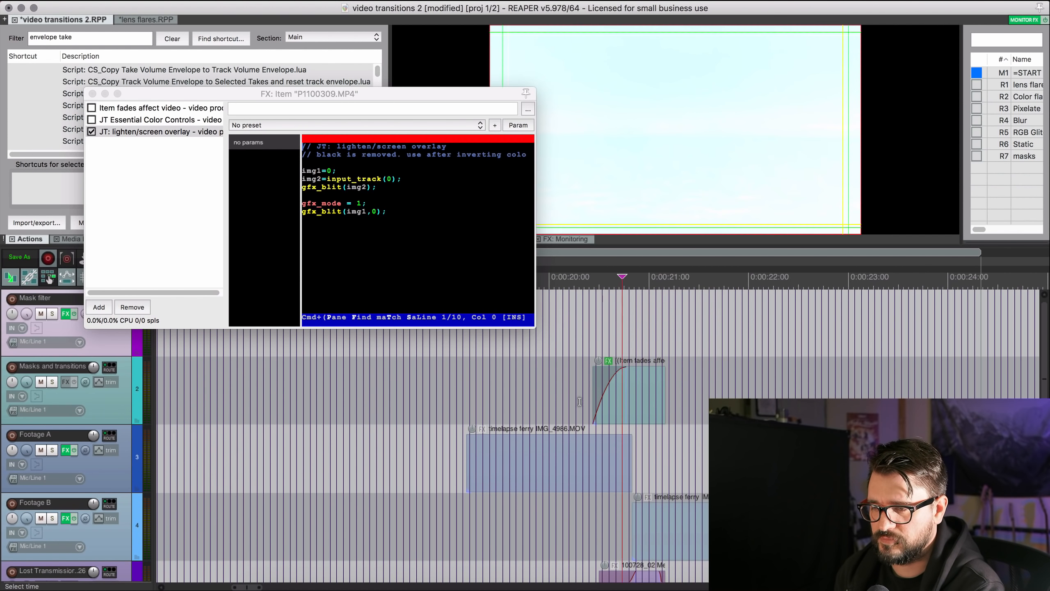
Step: Enable the Item fades affect video effect on the P1100309.MP4 item and play the transition again
click(92, 108)
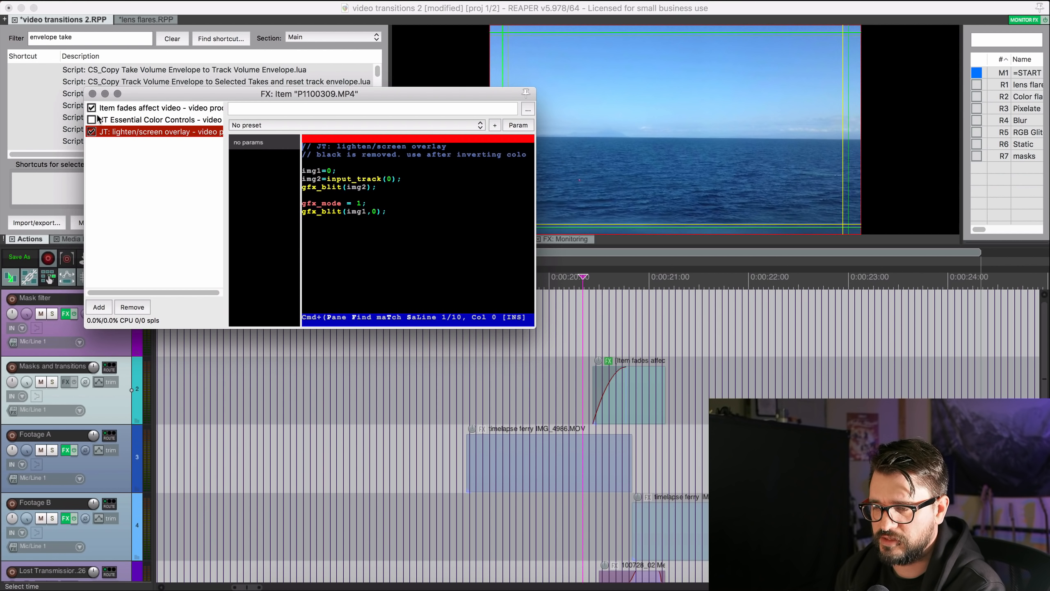
click(563, 371)
key(space)
key(space)
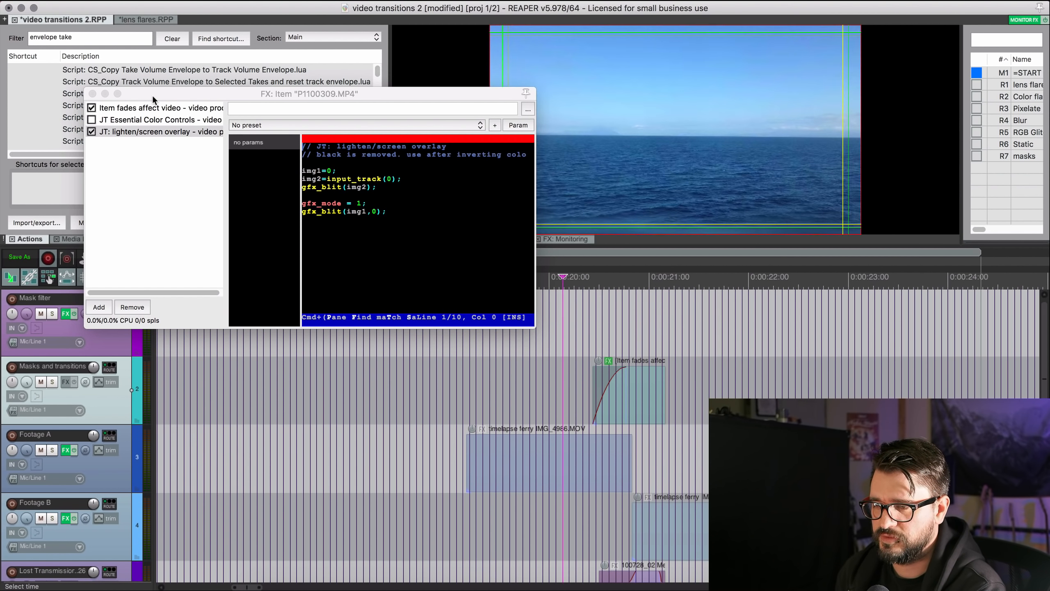
Step: Enable the JT Essential Color Controls effect on the P1100309.MP4 item and place the playhead just after the cut
click(150, 107)
click(119, 125)
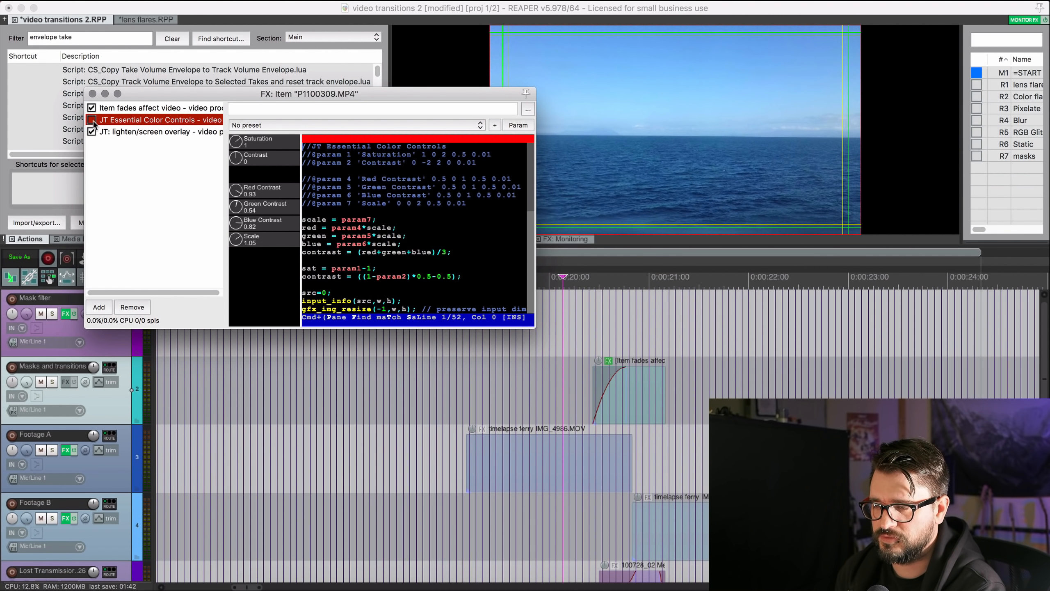
drag(265, 93, 188, 95)
click(639, 347)
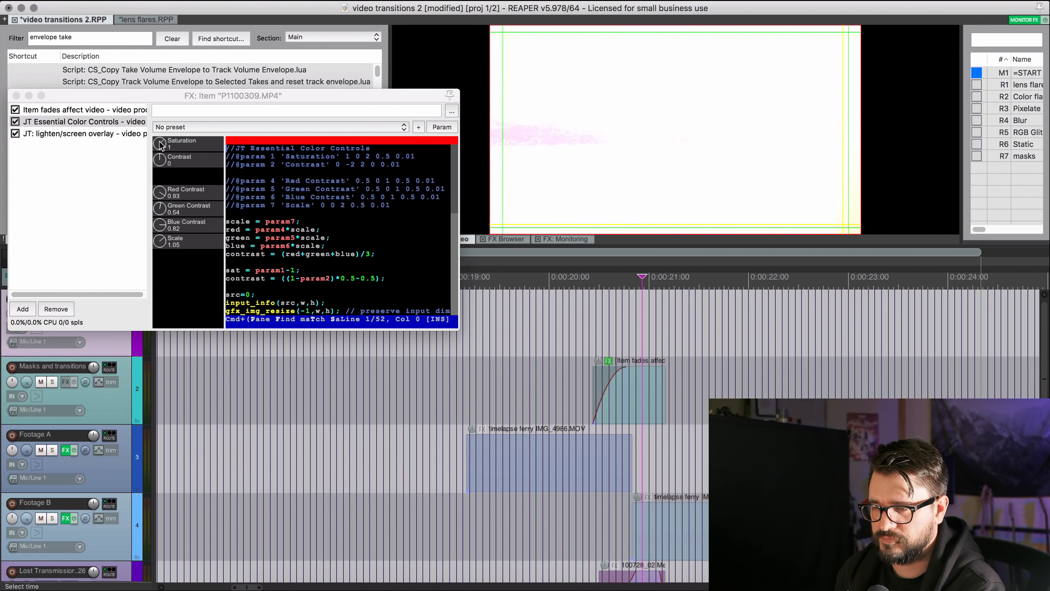
Step: Adjust the overlay's color controls to Contrast 1.09, Scale 0.74 and Saturation 0.29
drag(160, 161, 160, 125)
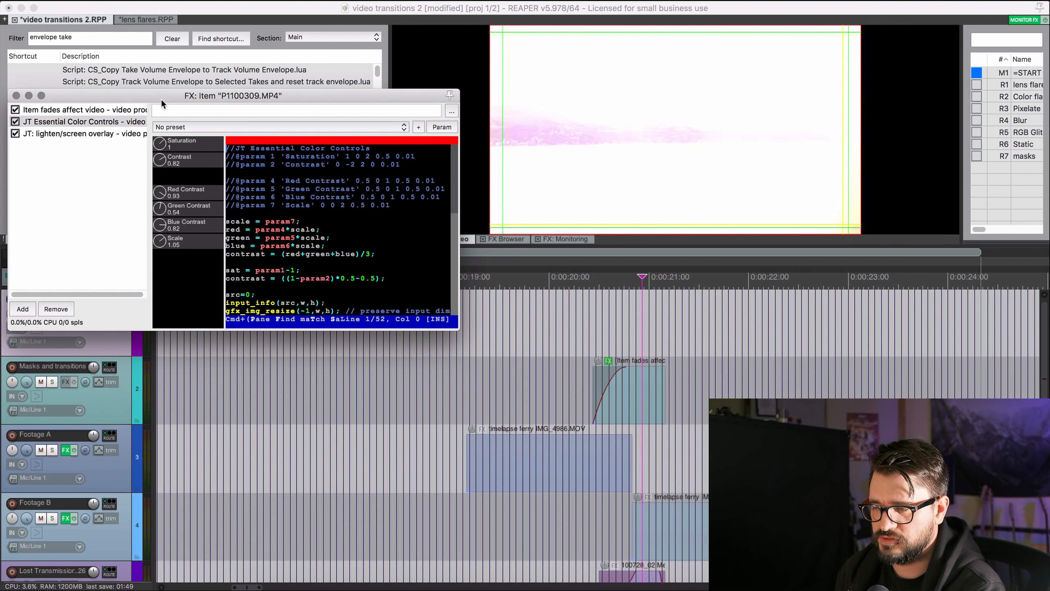
drag(162, 47, 163, 89)
drag(166, 245, 168, 193)
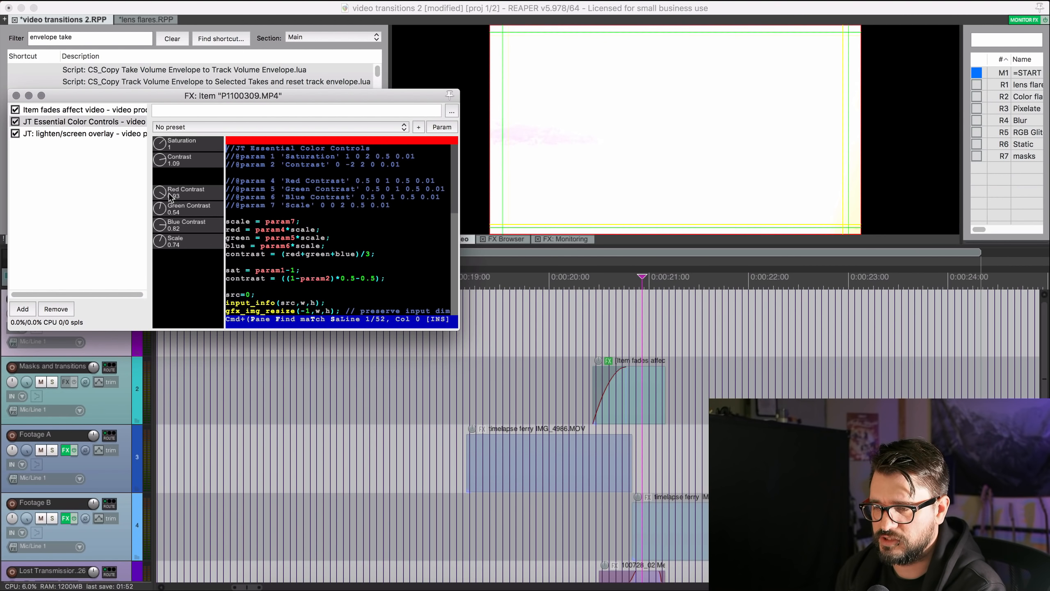
drag(165, 142, 175, 256)
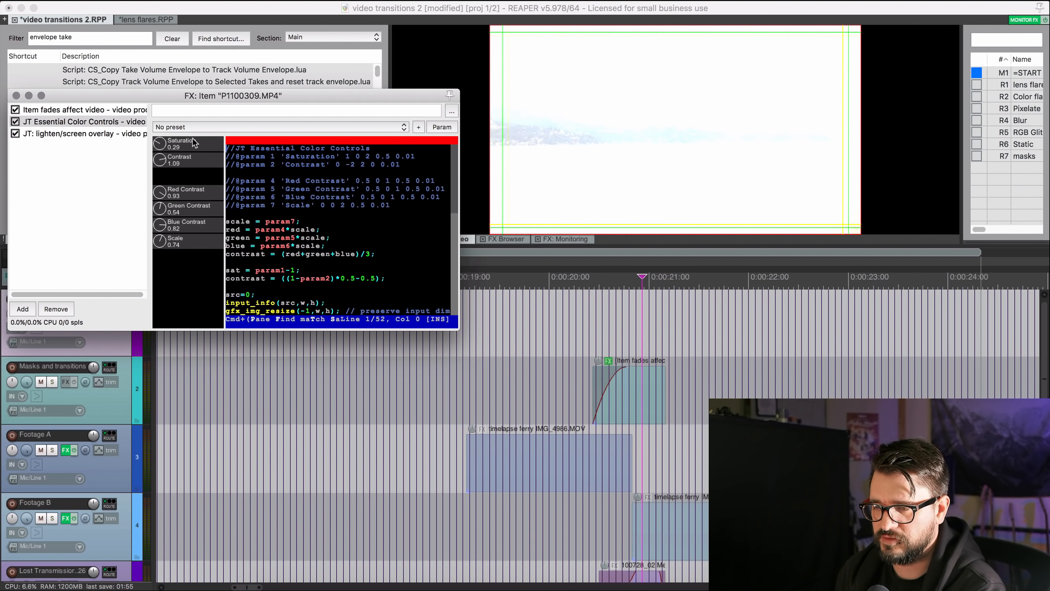
Step: Replace the color controls with the preset JT: Essential Video Controls and set its Opacity to 0.36
click(189, 124)
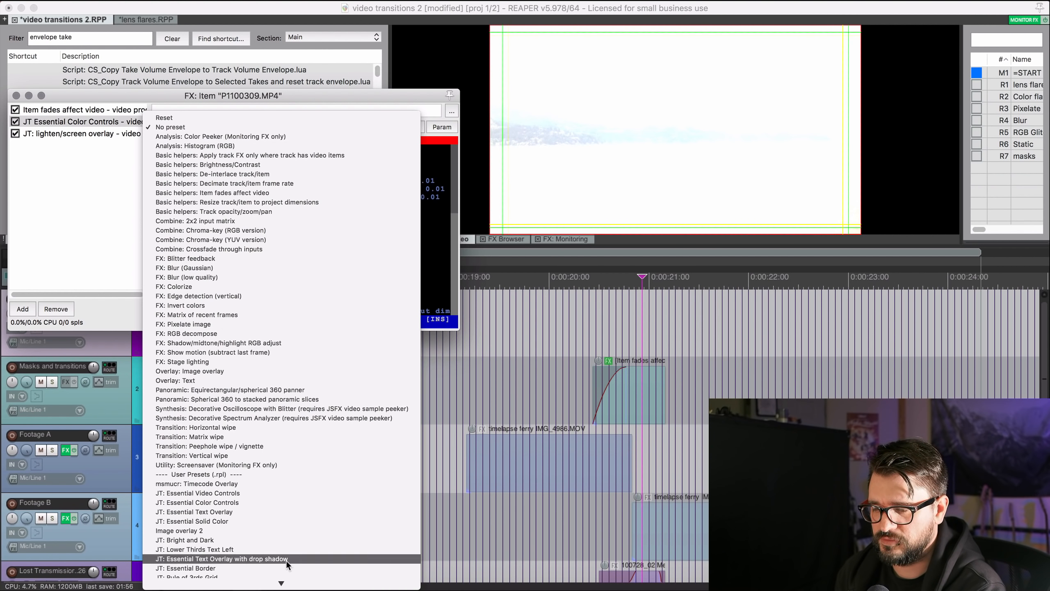
scroll(287, 554, down, 10)
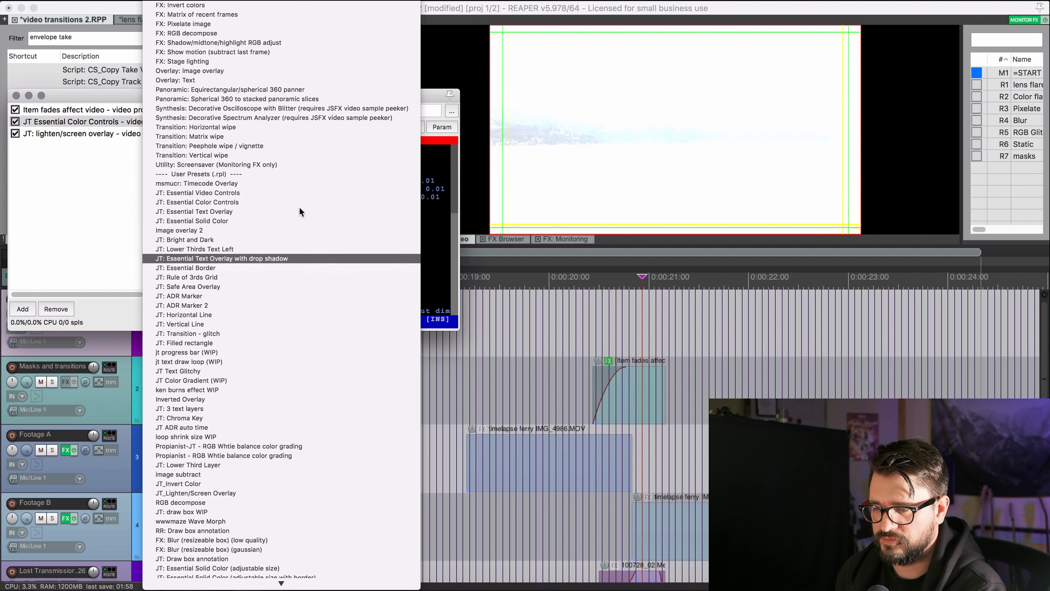
click(292, 194)
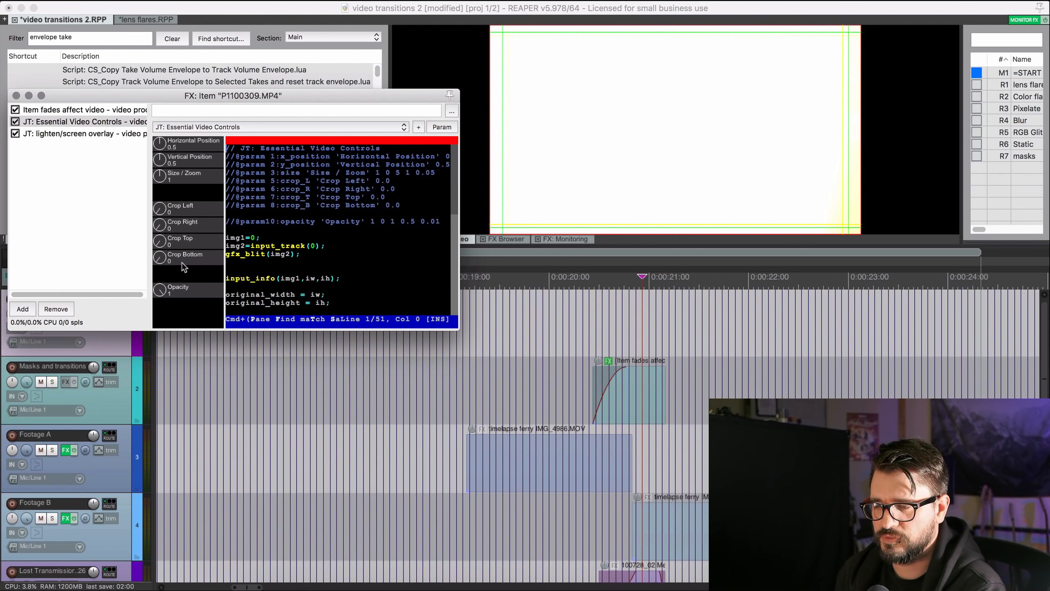
drag(160, 289, 180, 445)
Step: Play the second transition from shortly before the overlay to check the reduced opacity
click(608, 339)
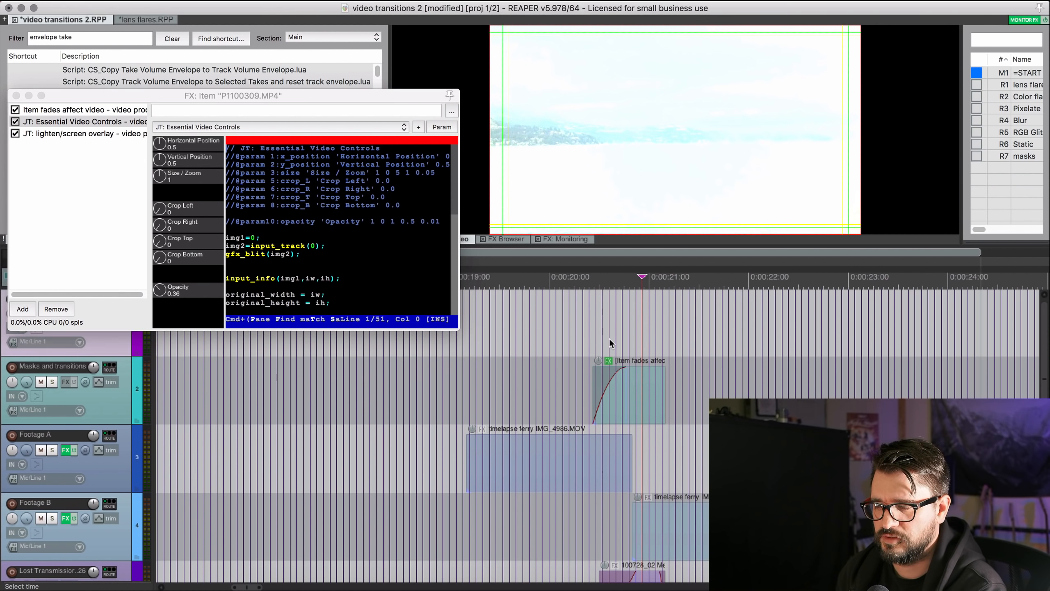
click(561, 339)
key(space)
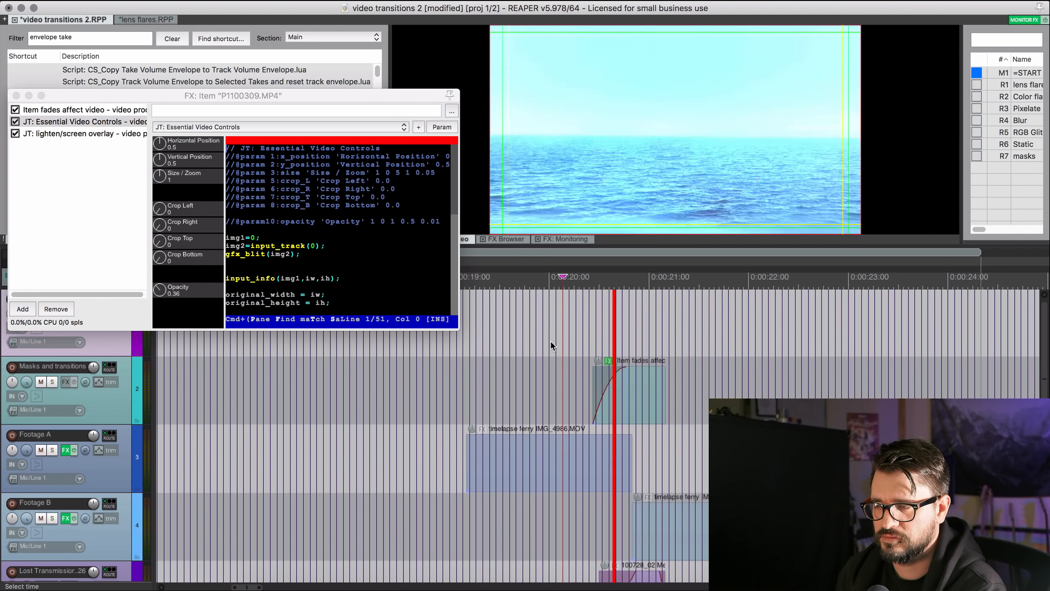
key(space)
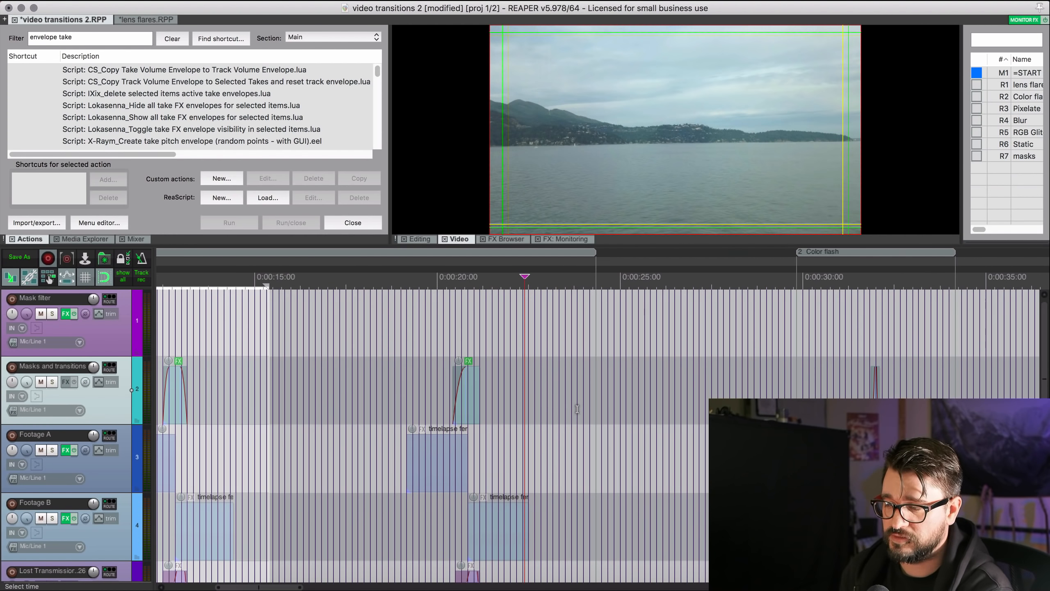
Step: Go to the Color flash region and place the playhead near its start, at about 0:00:30
scroll(590, 398, right, 7)
scroll(591, 398, left, 8)
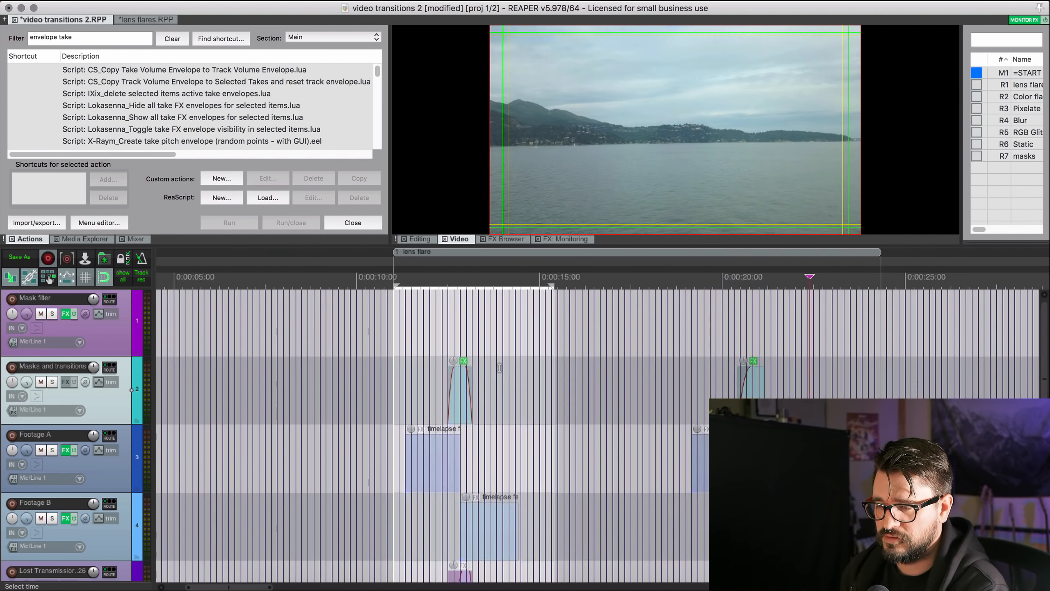
scroll(500, 367, right, 8)
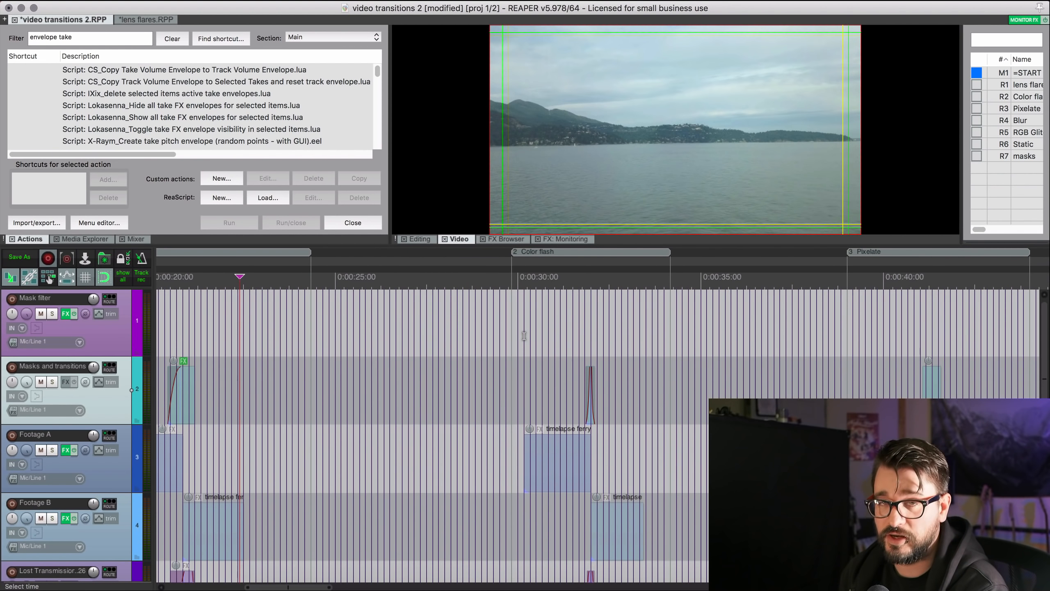
click(524, 335)
scroll(531, 359, left, 1)
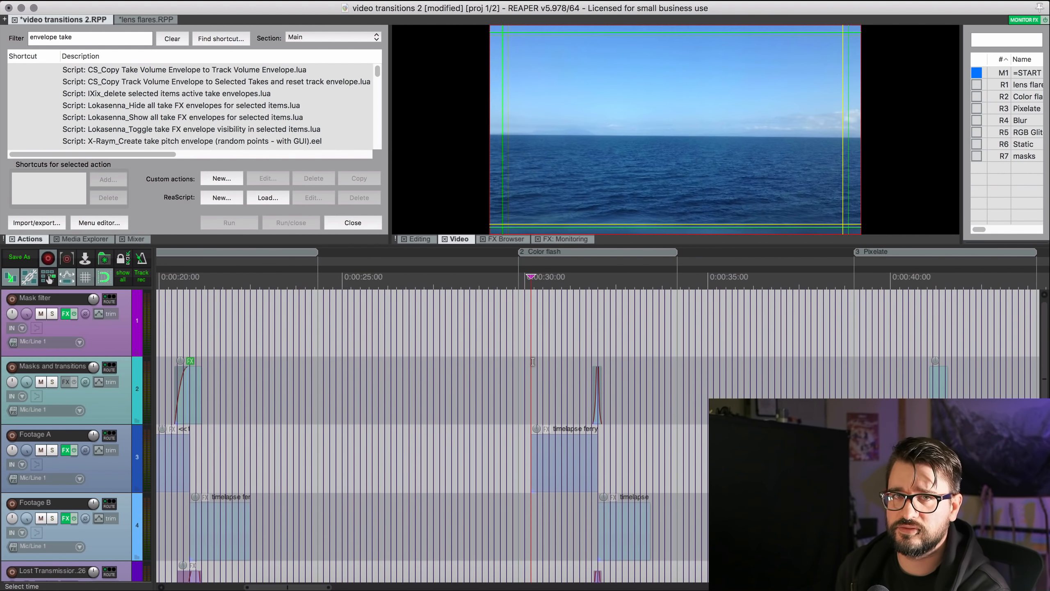
scroll(617, 358, up, 5)
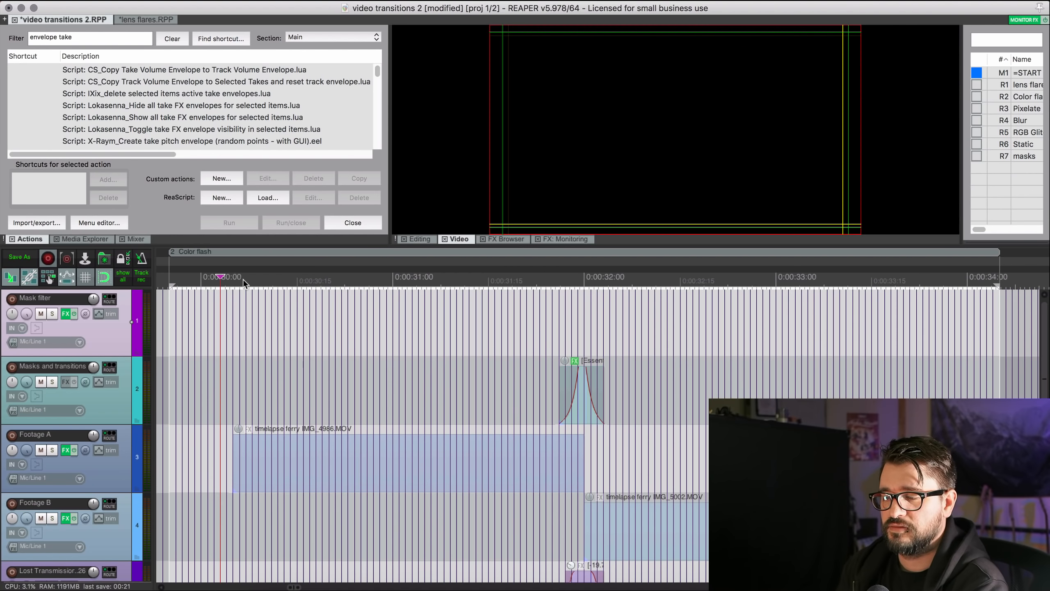
Step: Inspect the effect chain of the color flash item on the Masks and transitions track, including its Item fades affect video processor
scroll(363, 375, left, 2)
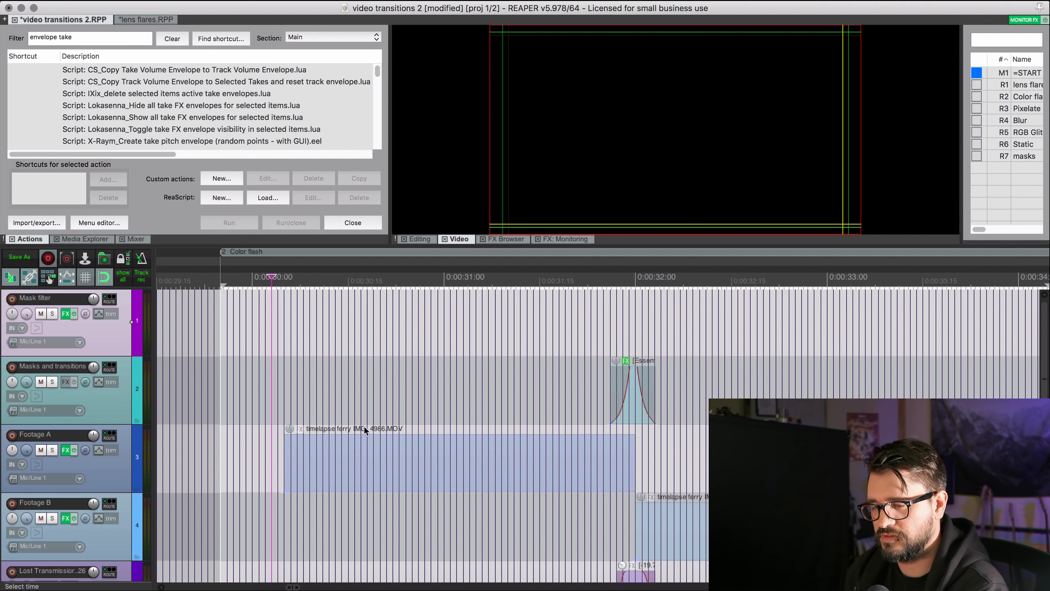
click(290, 394)
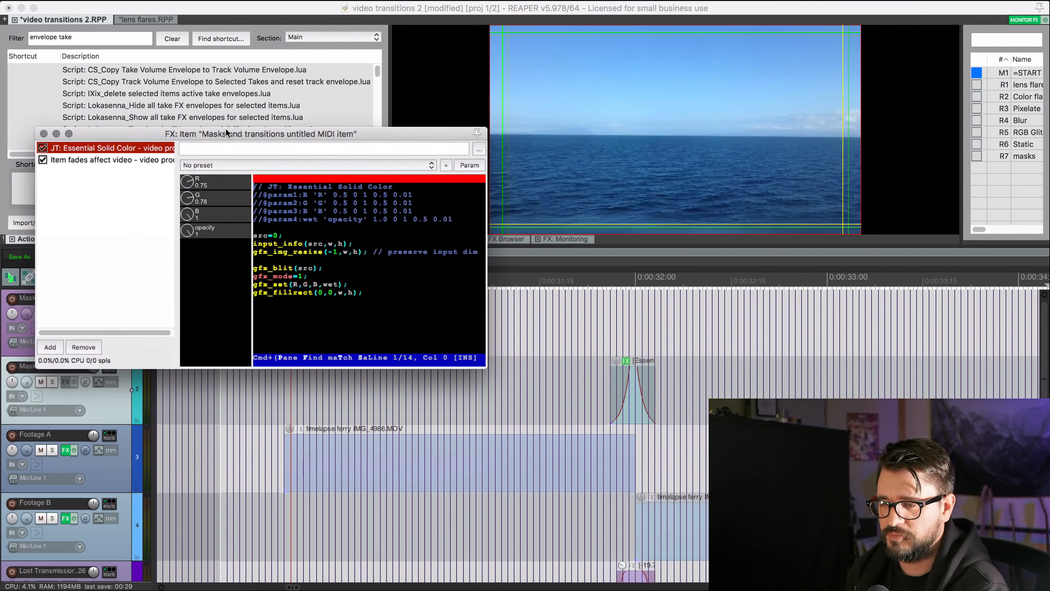
drag(227, 134, 224, 128)
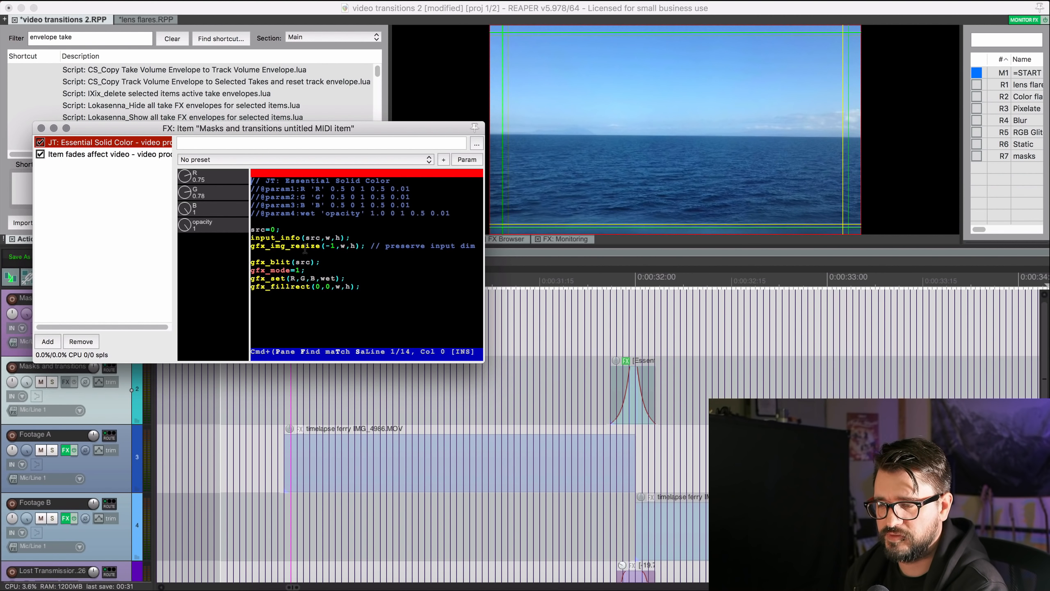
click(134, 157)
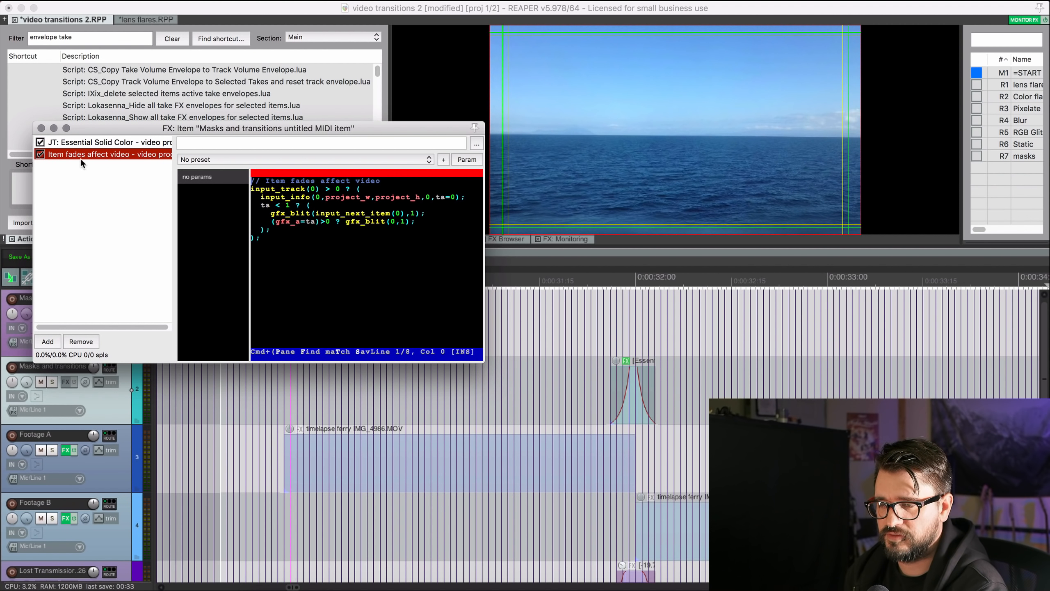
click(41, 128)
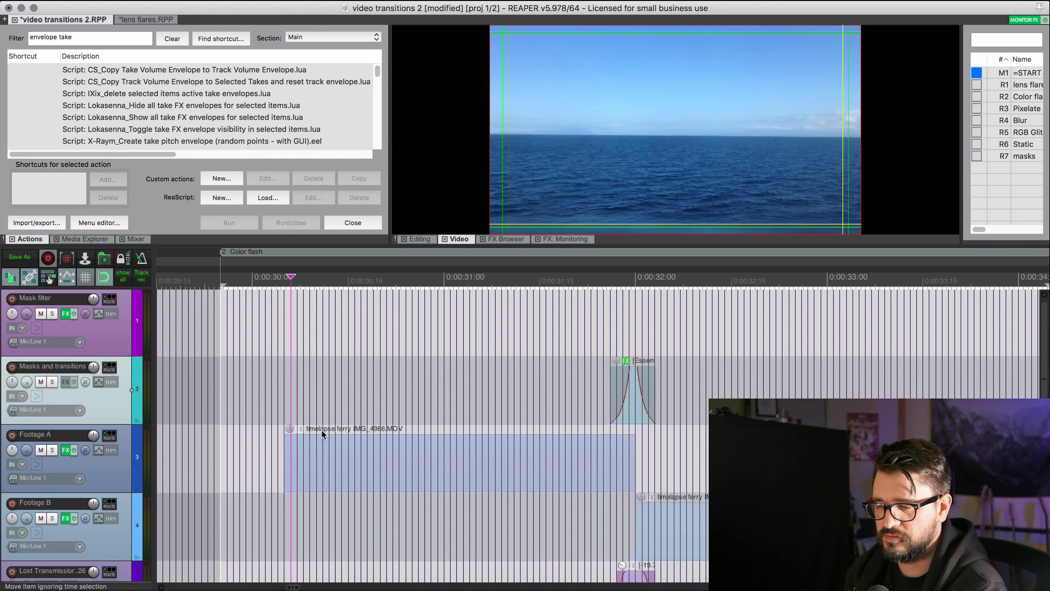
Step: Play the color flash transition in full-screen video from shortly before the cut, and return to the arrange view
click(411, 391)
key(space)
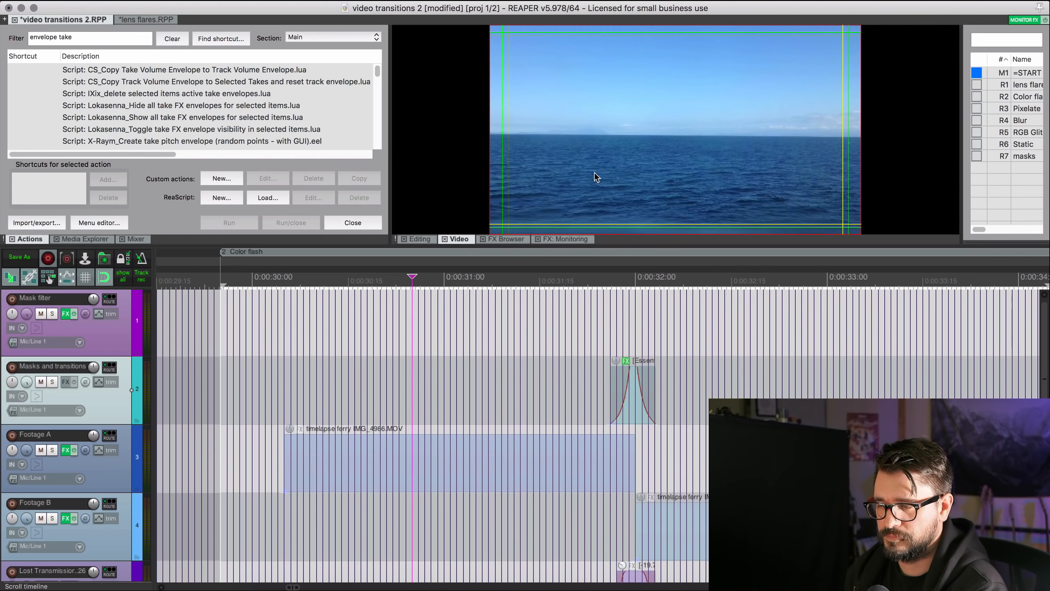
double_click(594, 173)
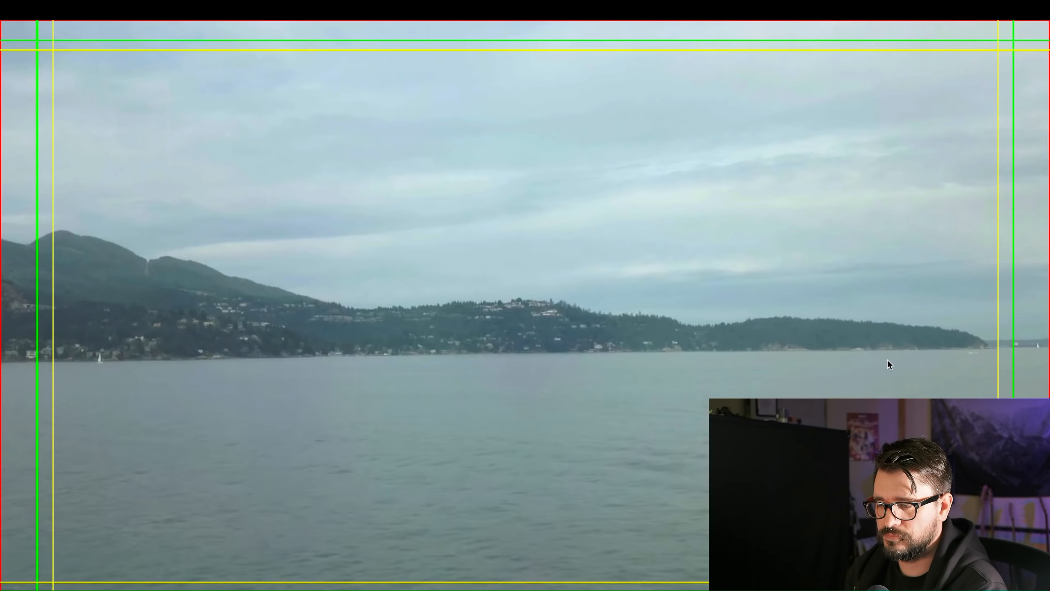
key(space)
double_click(887, 360)
Step: Examine the Branch-Swish-Thin-Bamboo sound item beneath the color flash and its alignment with the cut
scroll(658, 420, down, 5)
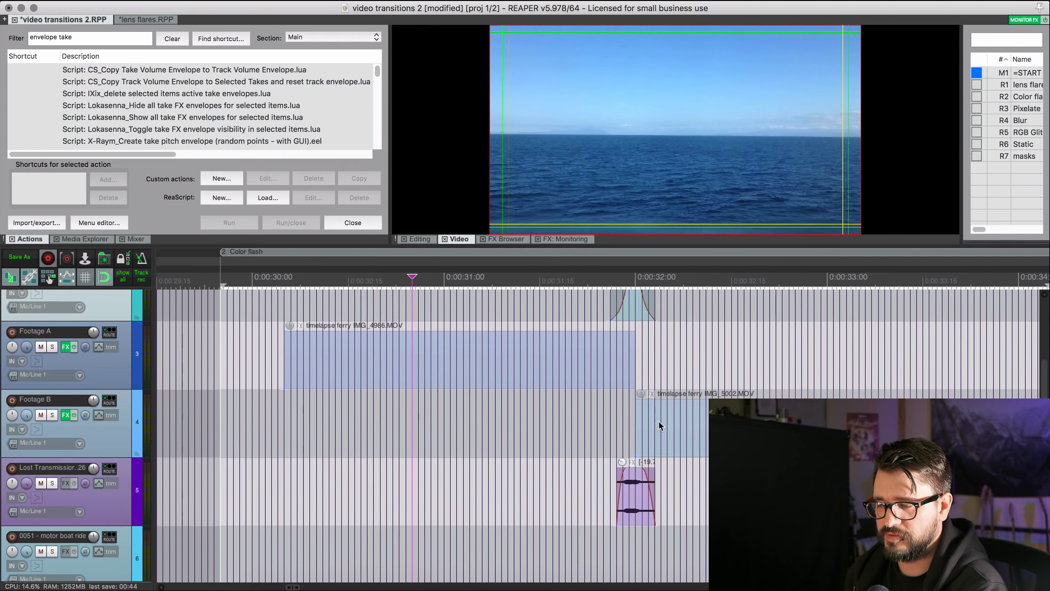
scroll(658, 420, right, 3)
click(535, 503)
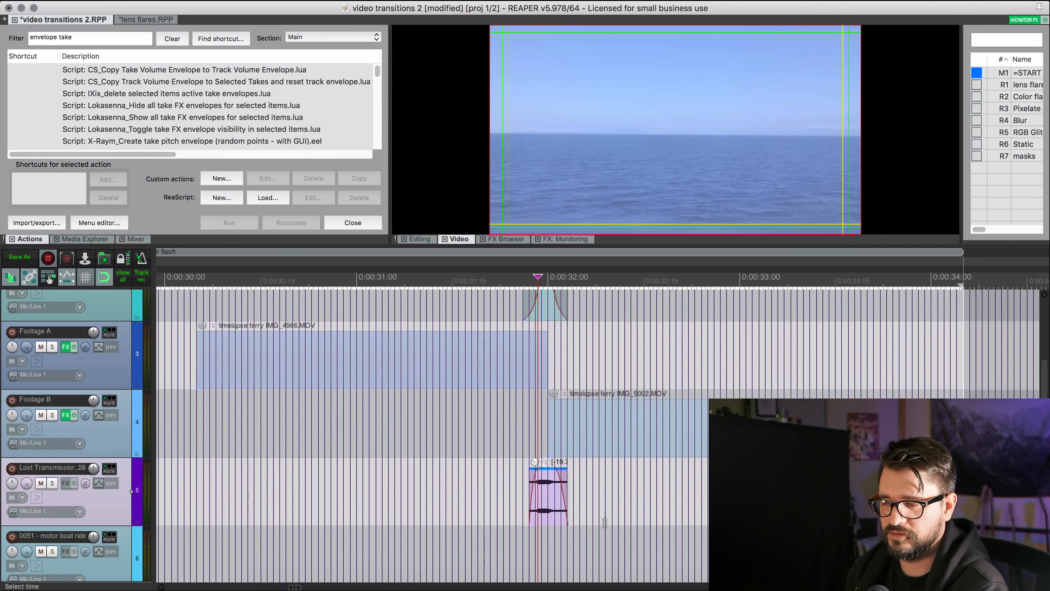
scroll(553, 509, up, 5)
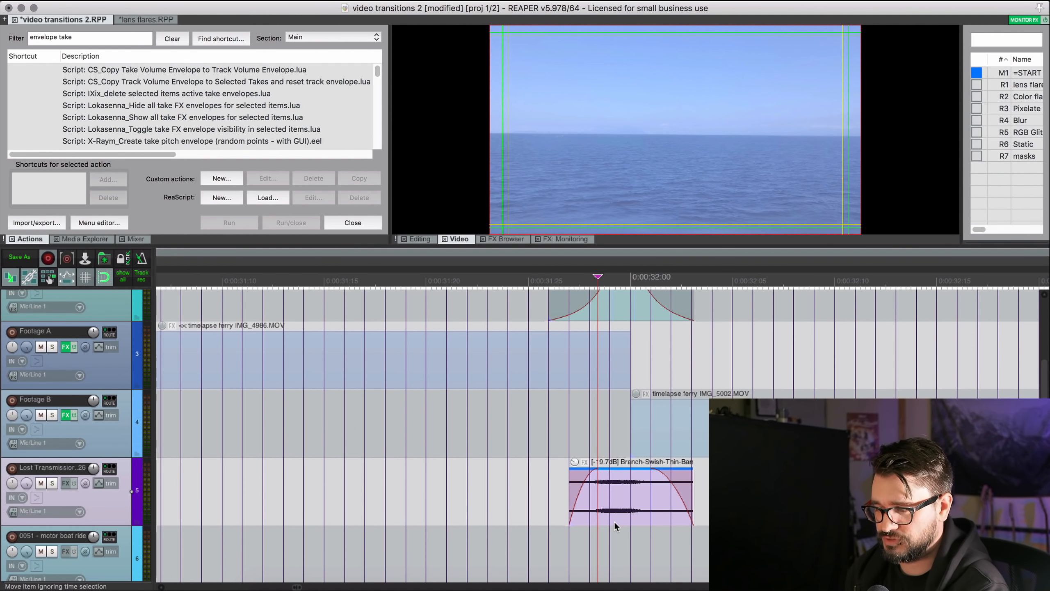
scroll(616, 519, right, 1)
scroll(625, 510, down, 8)
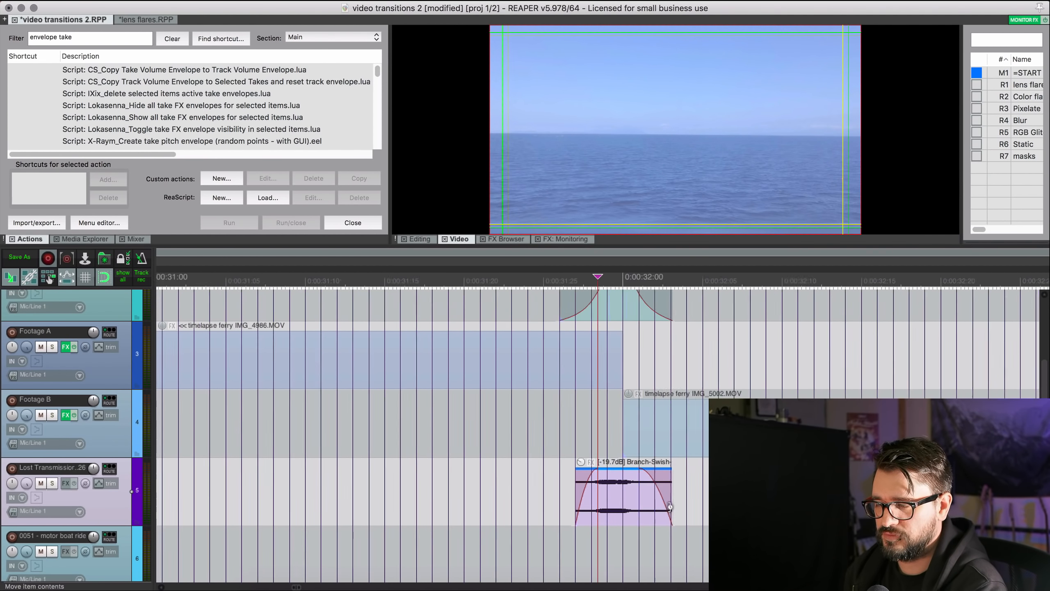
scroll(670, 508, right, 3)
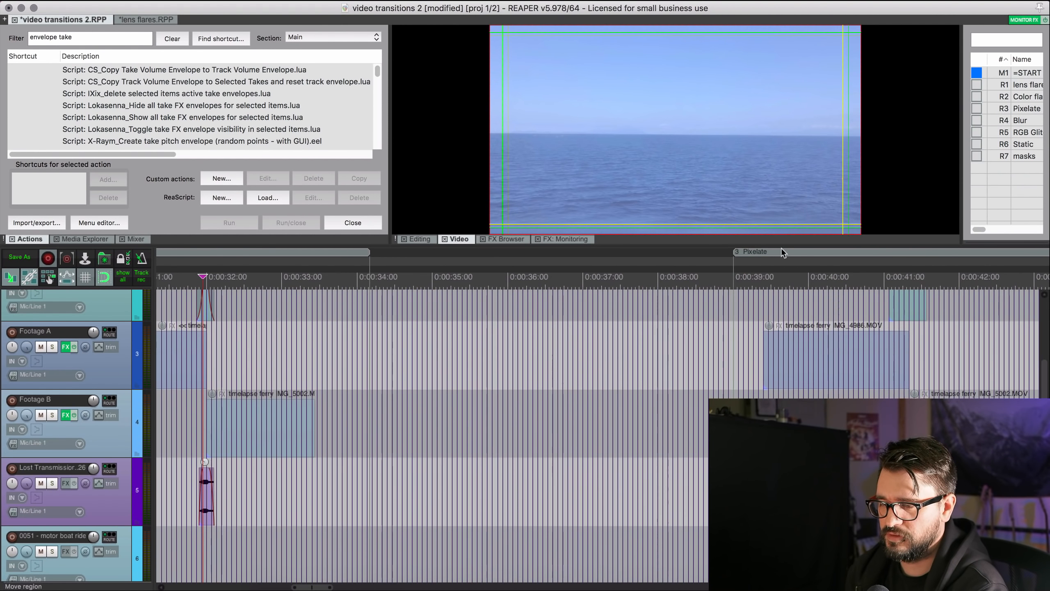
scroll(316, 349, left, 6)
Step: Create an empty MIDI item about 5 frames long on the Masks and transitions track, just after the existing flash item
click(469, 315)
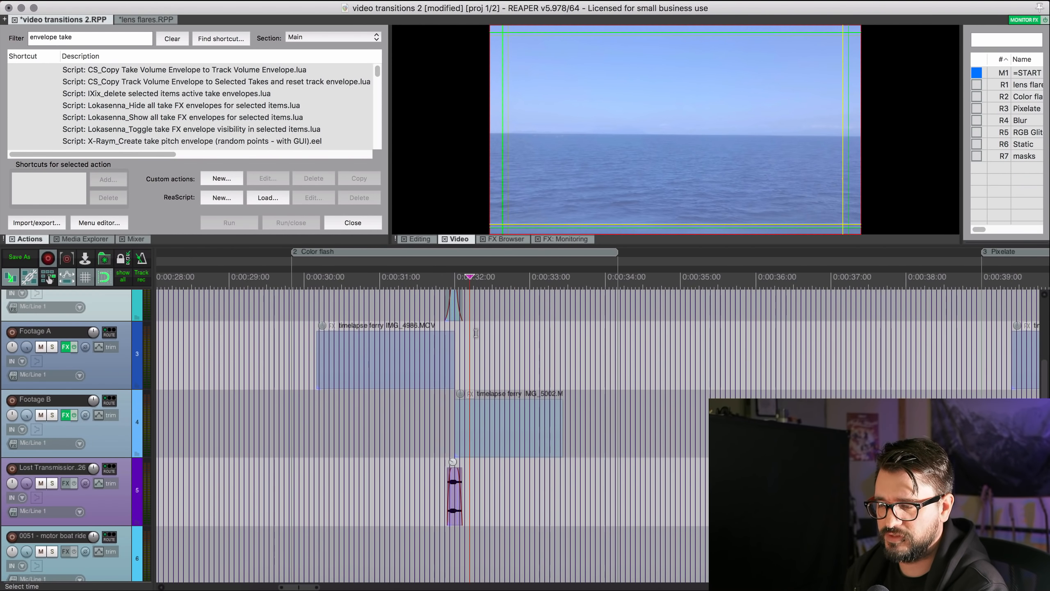
scroll(476, 332, up, 8)
scroll(538, 321, up, 4)
drag(596, 366, 701, 391)
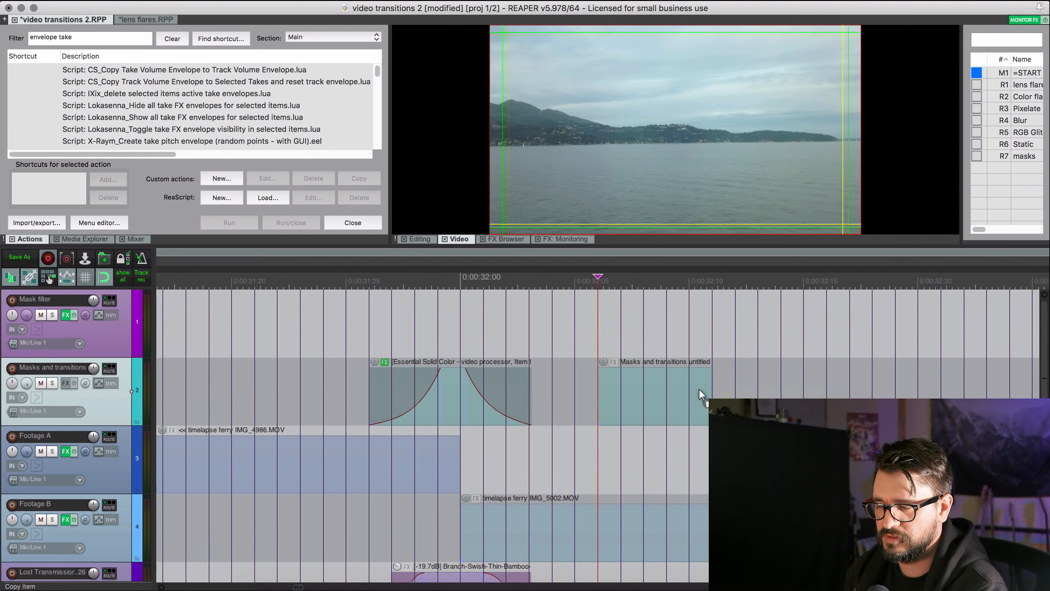
Step: Move the empty item to the Mask filter track at 0:00:31:26, extend it to 0:00:32:03, and place the playhead on the cut
click(664, 395)
drag(607, 393, 333, 317)
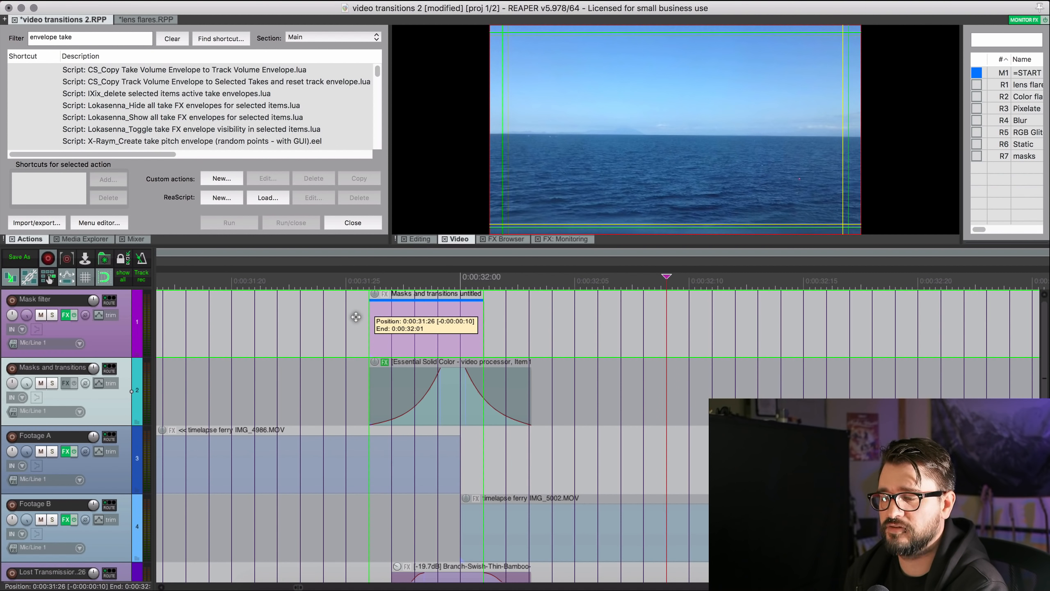
drag(479, 330, 528, 323)
click(462, 317)
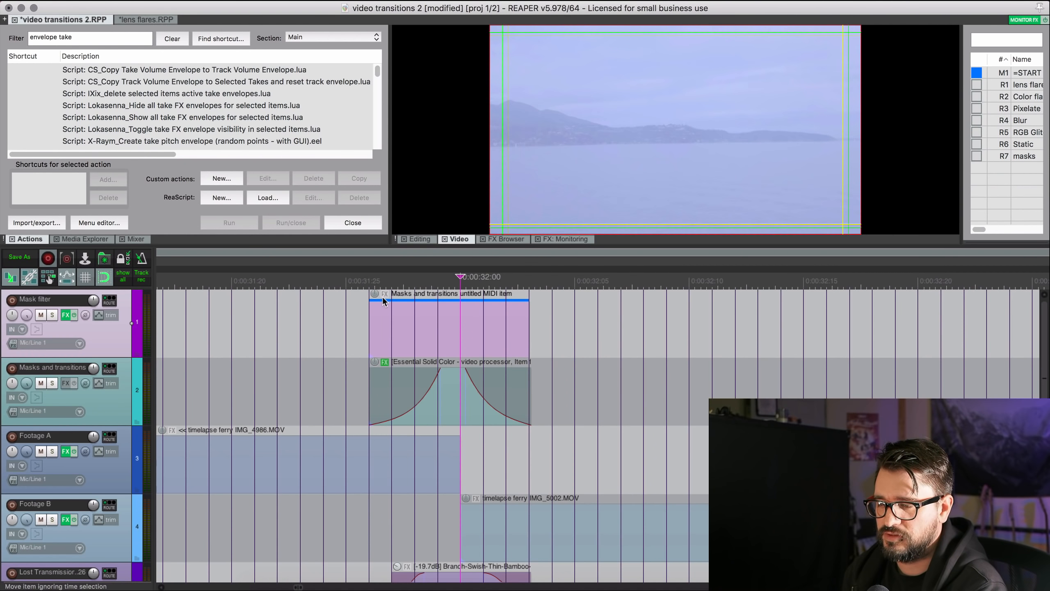
Step: Add a Video processor effect to the new item on the Mask filter track
right_click(384, 293)
mouse_move(389, 301)
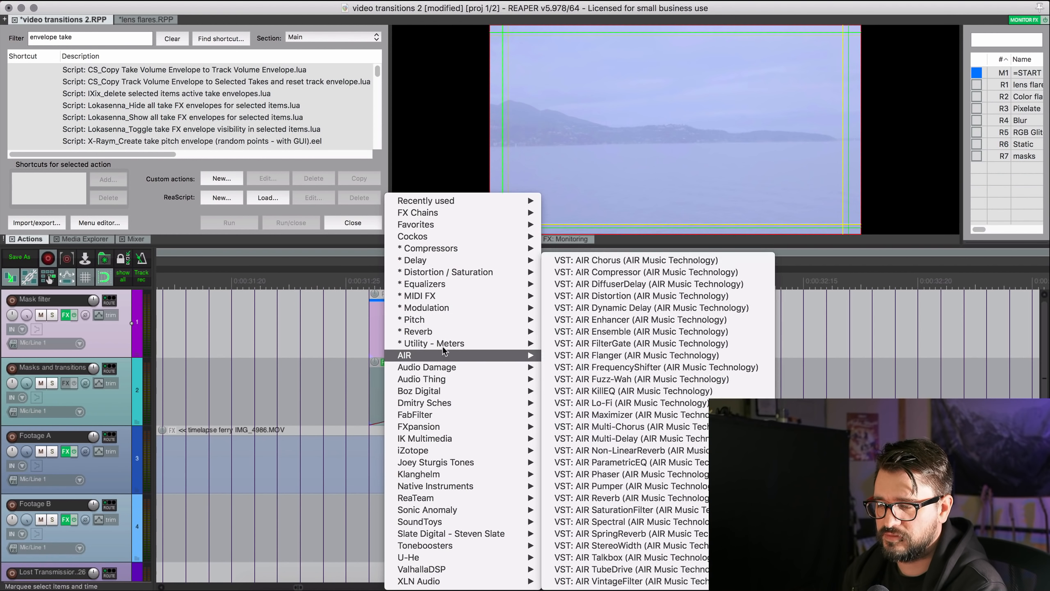
mouse_move(443, 344)
click(586, 344)
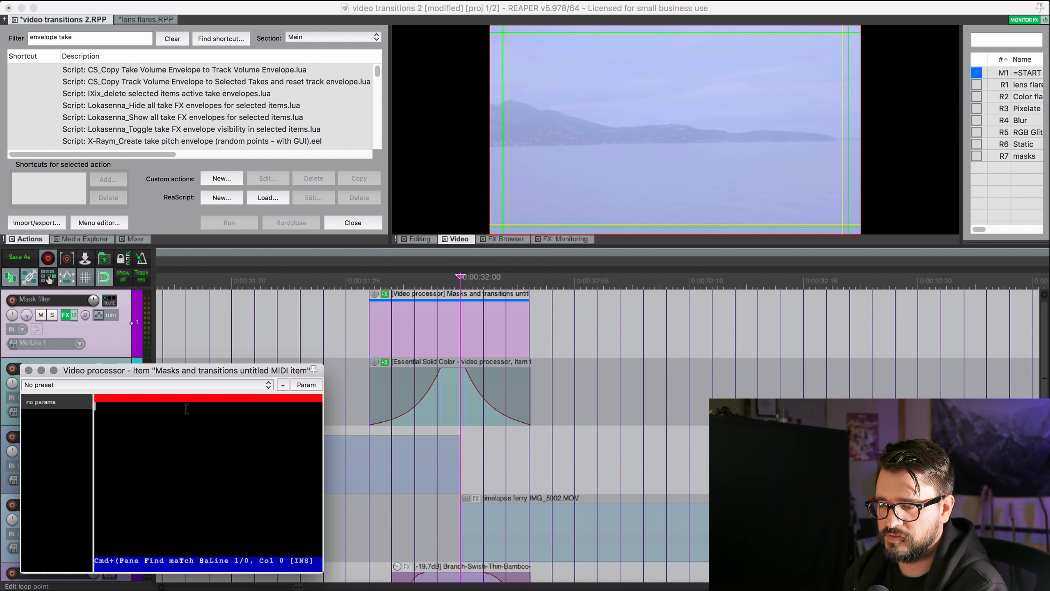
Step: Load the JT: Essential Solid Color preset in the new item's Video processor and set its opacity to 0.4
click(192, 383)
scroll(204, 557, down, 10)
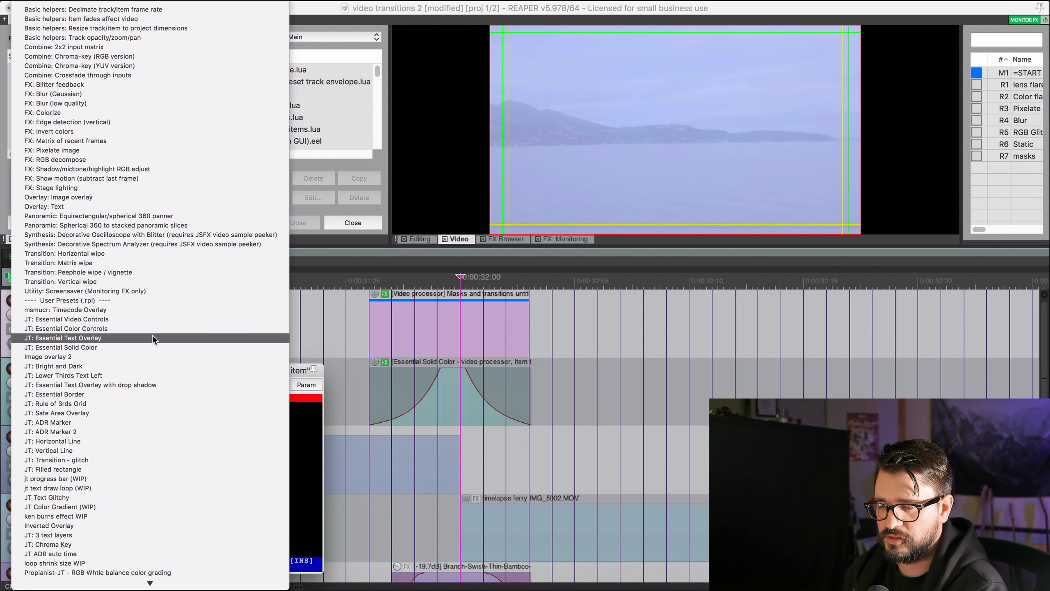
click(150, 348)
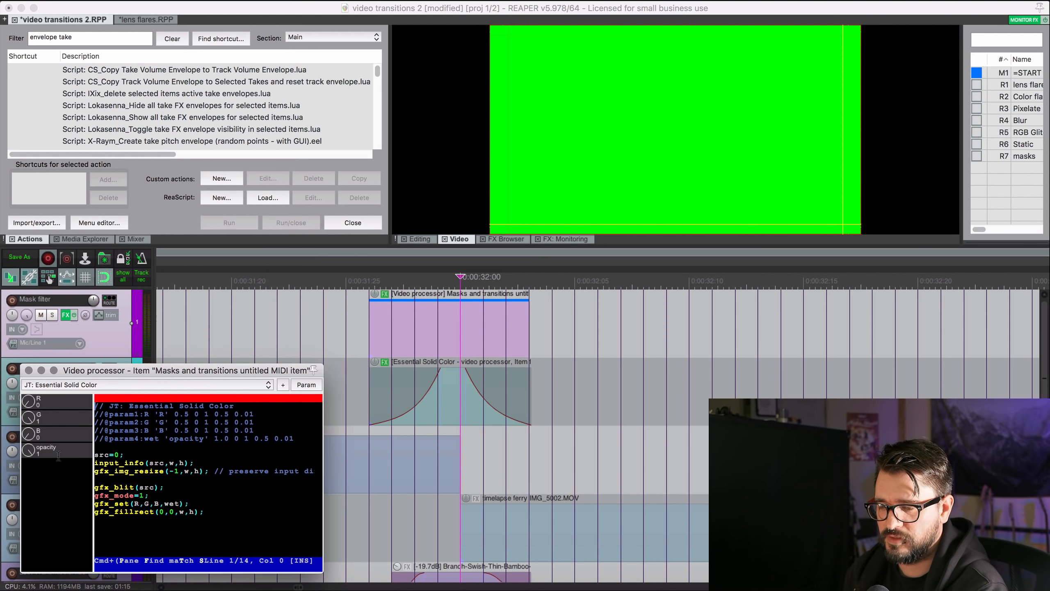
drag(29, 451, 38, 589)
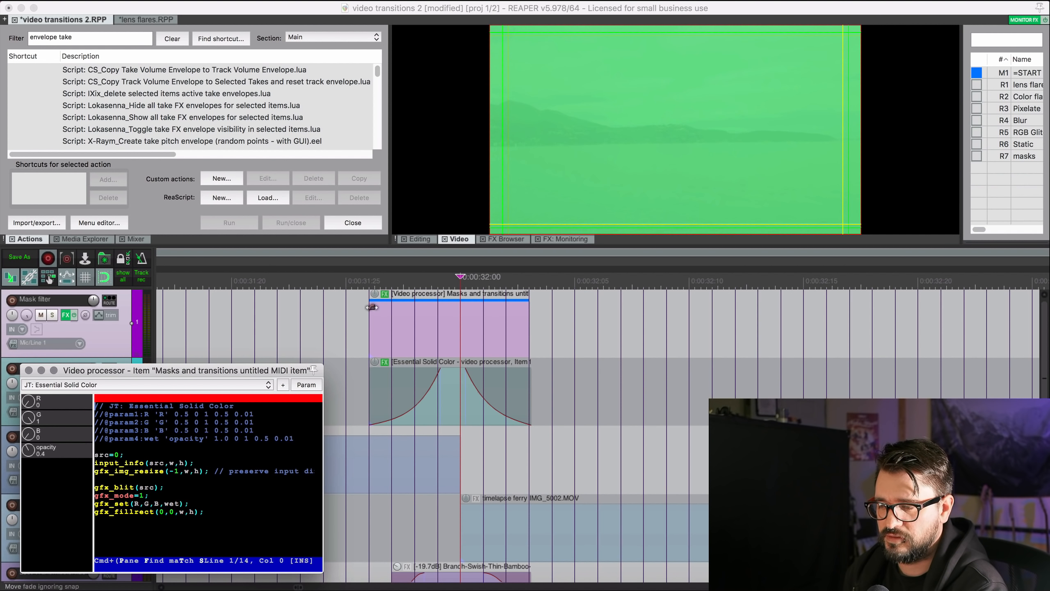
Step: Mute the original flash item on the Masks and transitions track and play the transition with only the new solid color
click(459, 410)
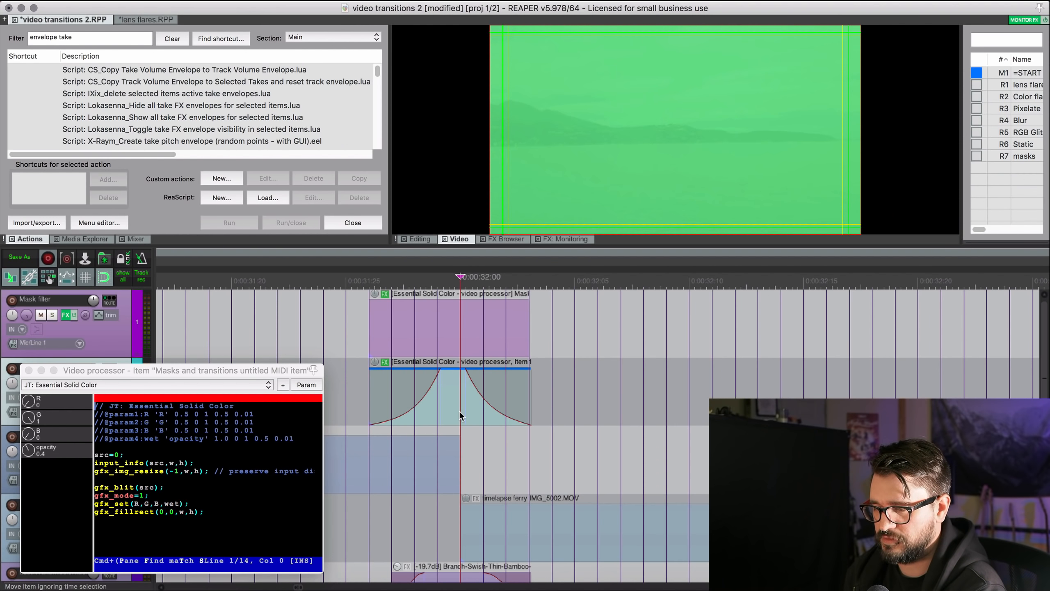
key(m)
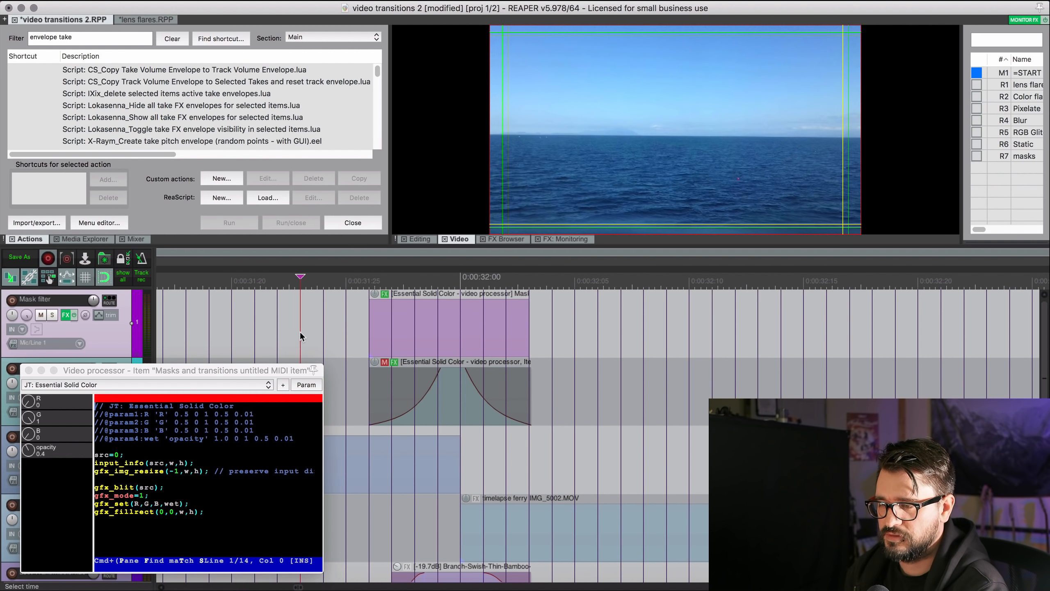
key(space)
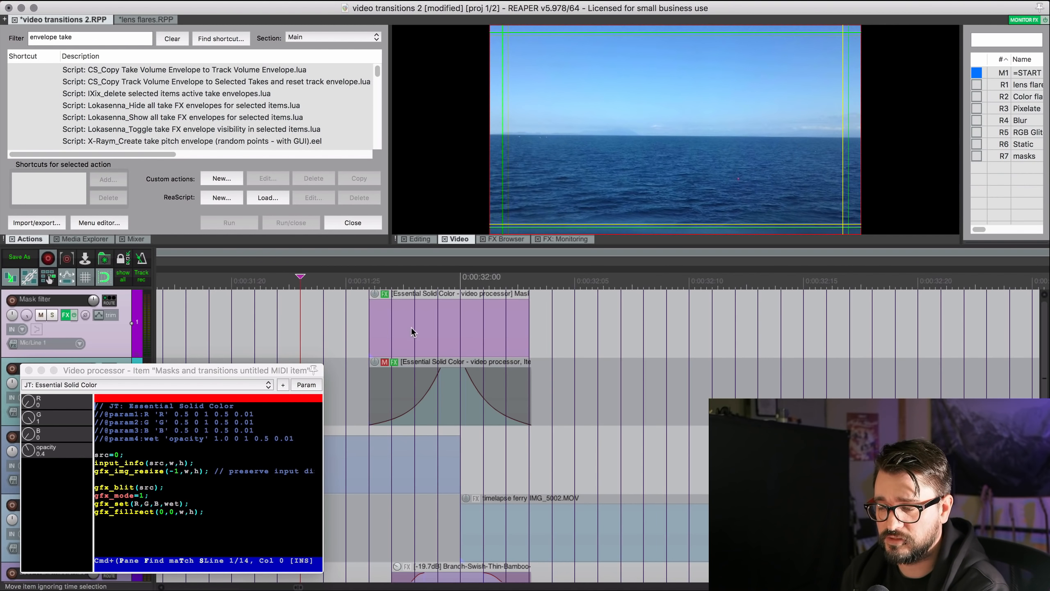
key(space)
Step: Fade the new solid color item in until one frame before the cut and out from one frame after the cut
click(434, 341)
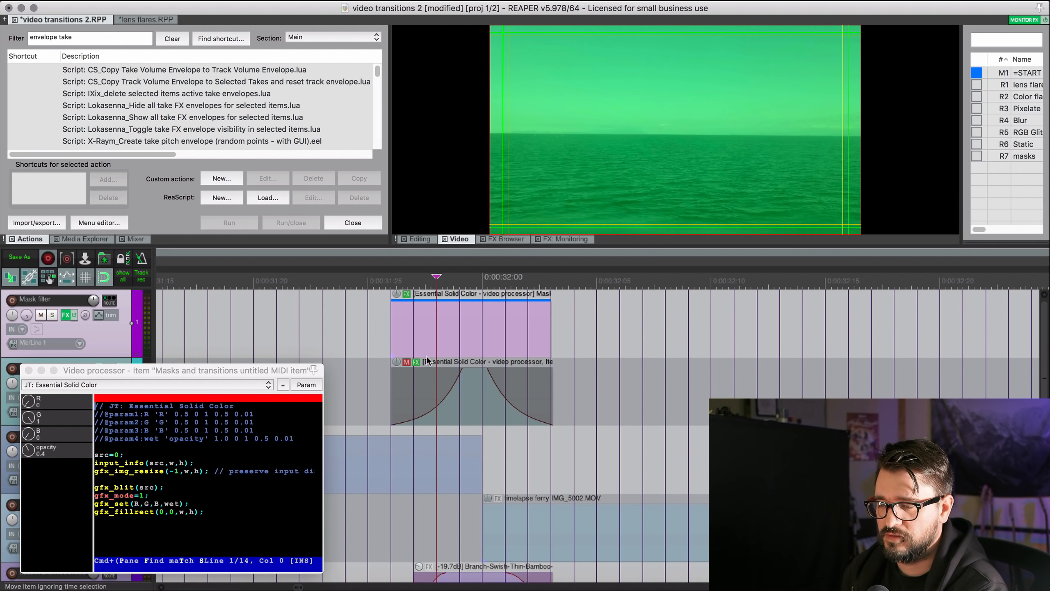
click(460, 338)
key(d)
click(506, 336)
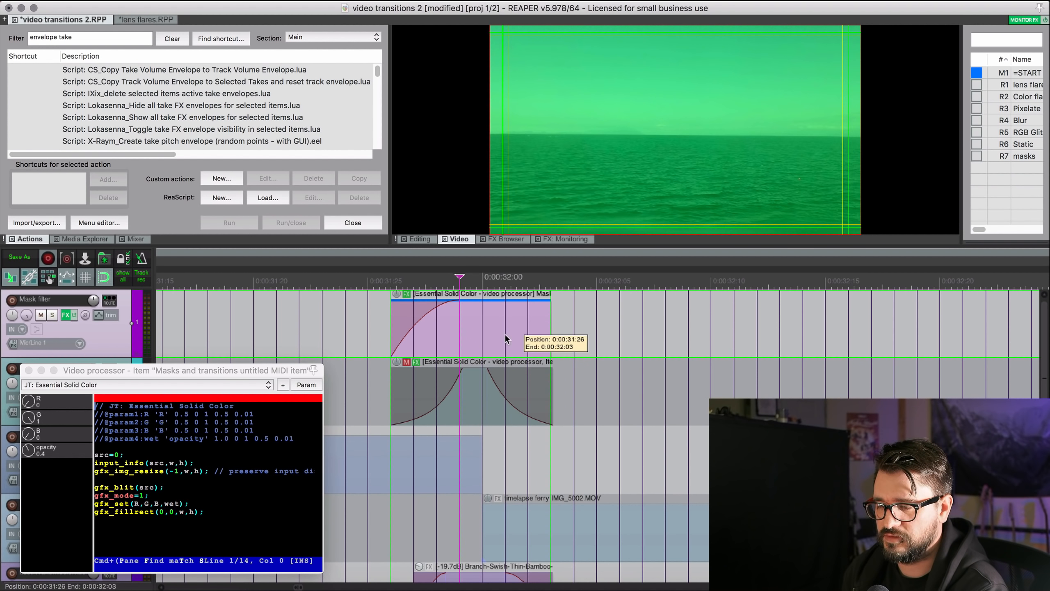
key(g)
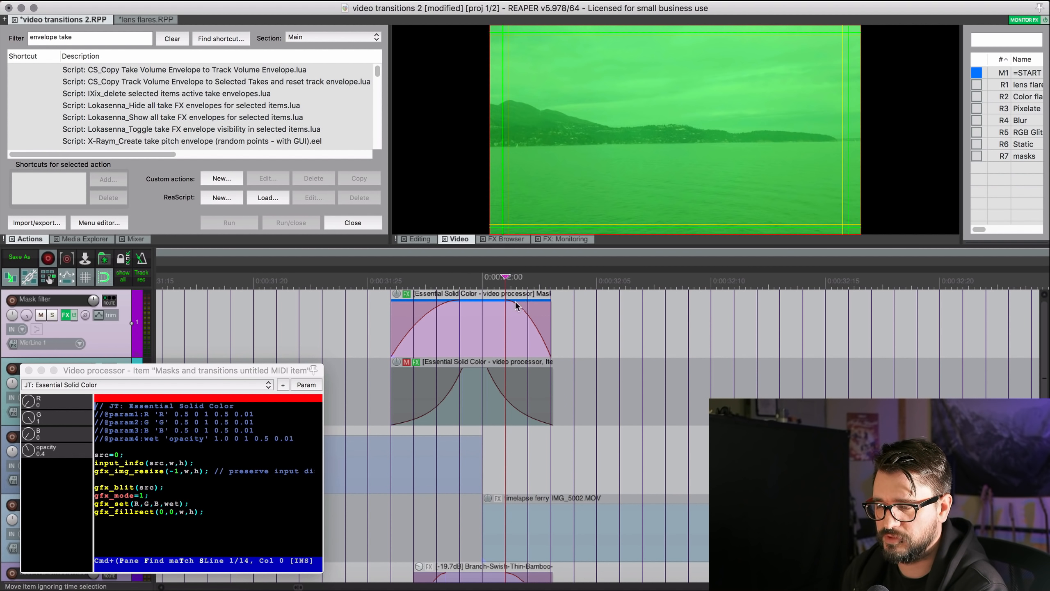
drag(538, 303, 501, 314)
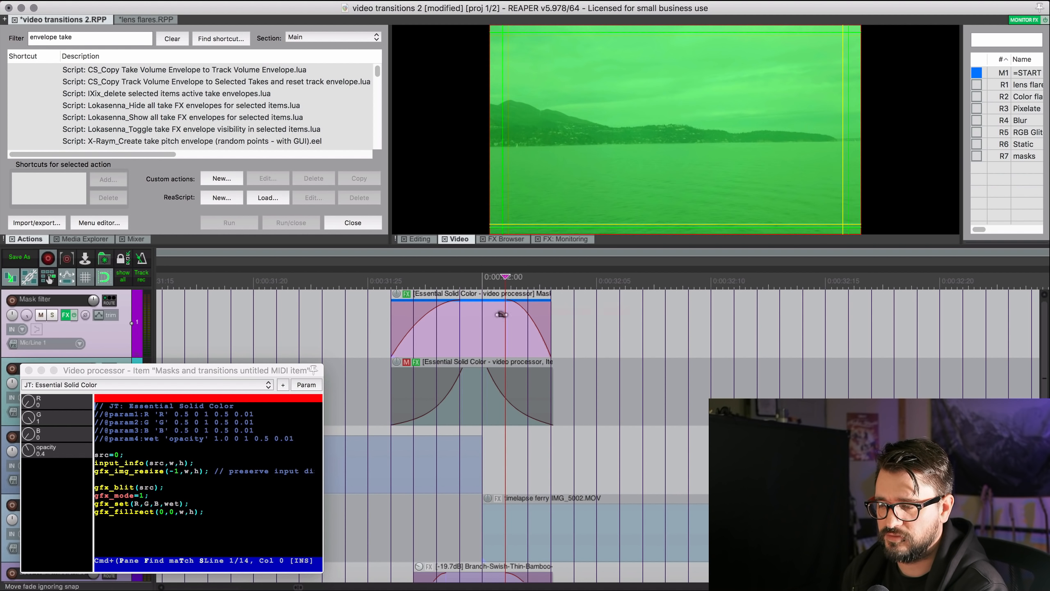
Step: Duplicate the Essential Solid Color effect in the item's chain and load the Item fades affect video preset in the copy
click(436, 327)
click(407, 294)
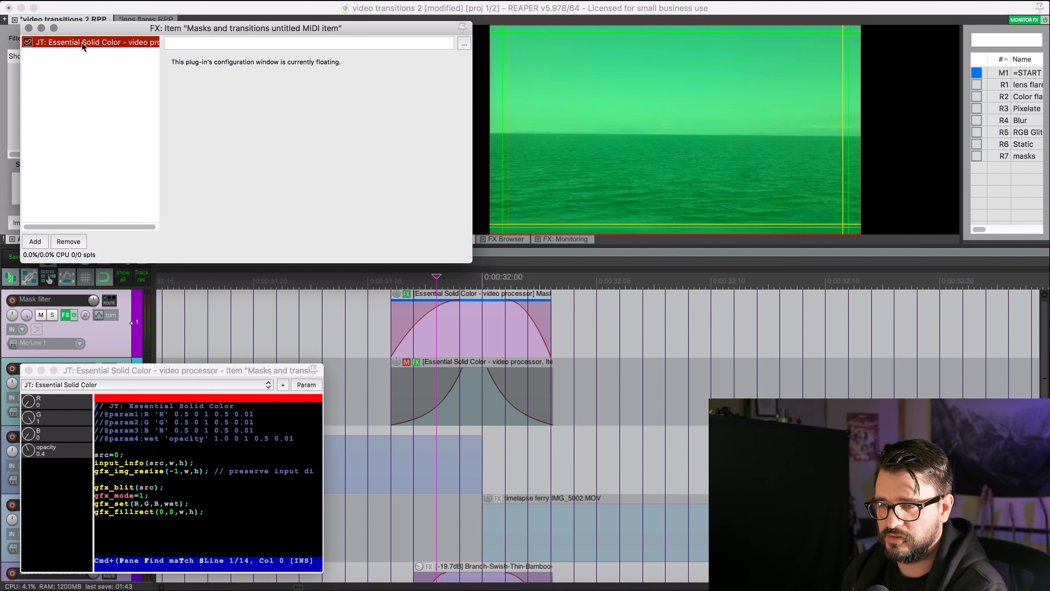
drag(82, 43, 82, 55)
click(248, 62)
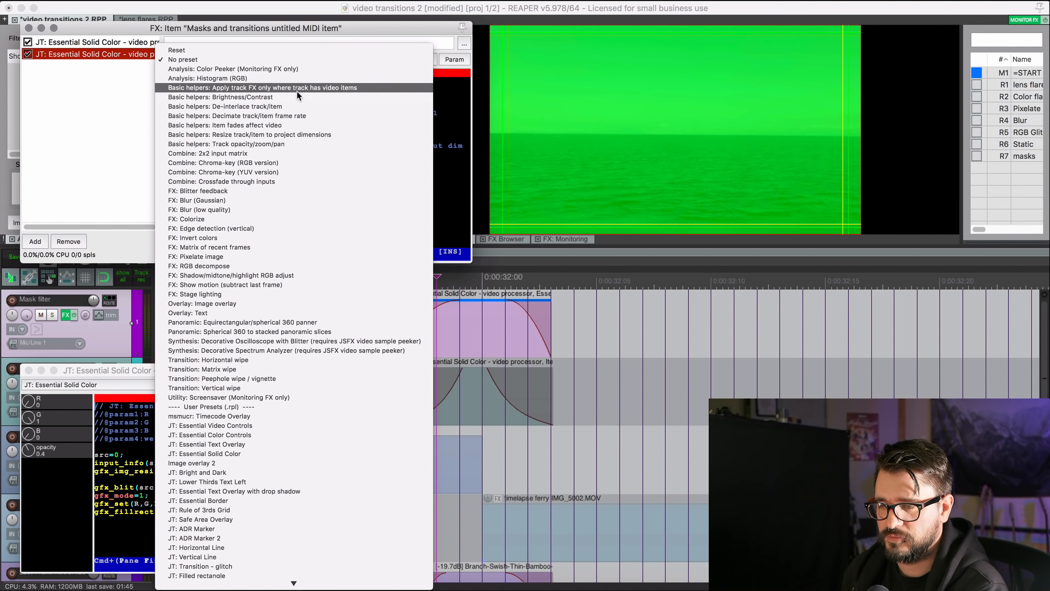
click(295, 126)
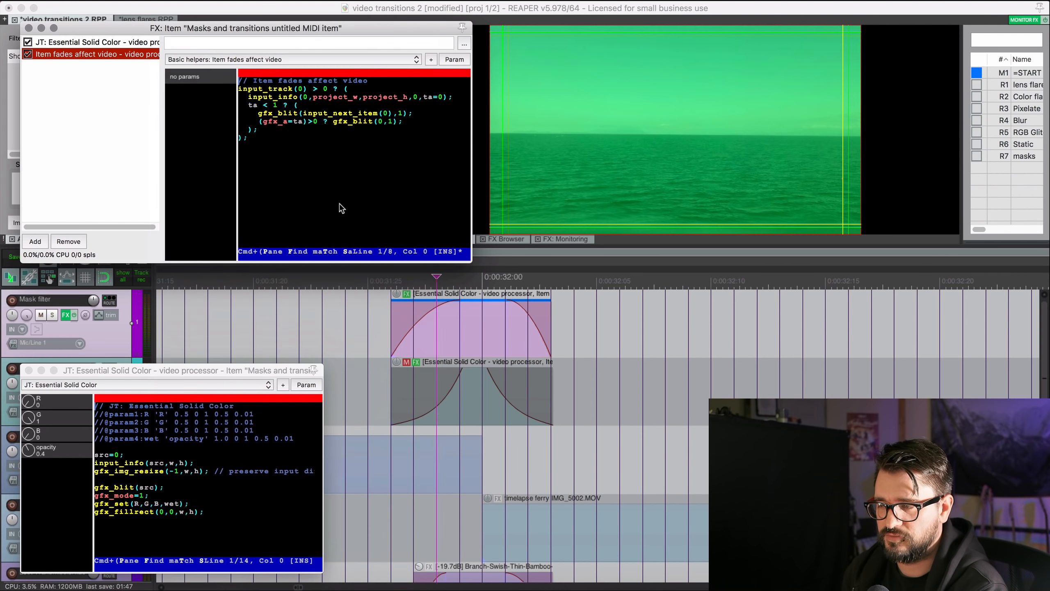
Step: Step frame by frame through the new color flash from its start to the cut to check the fade
click(354, 318)
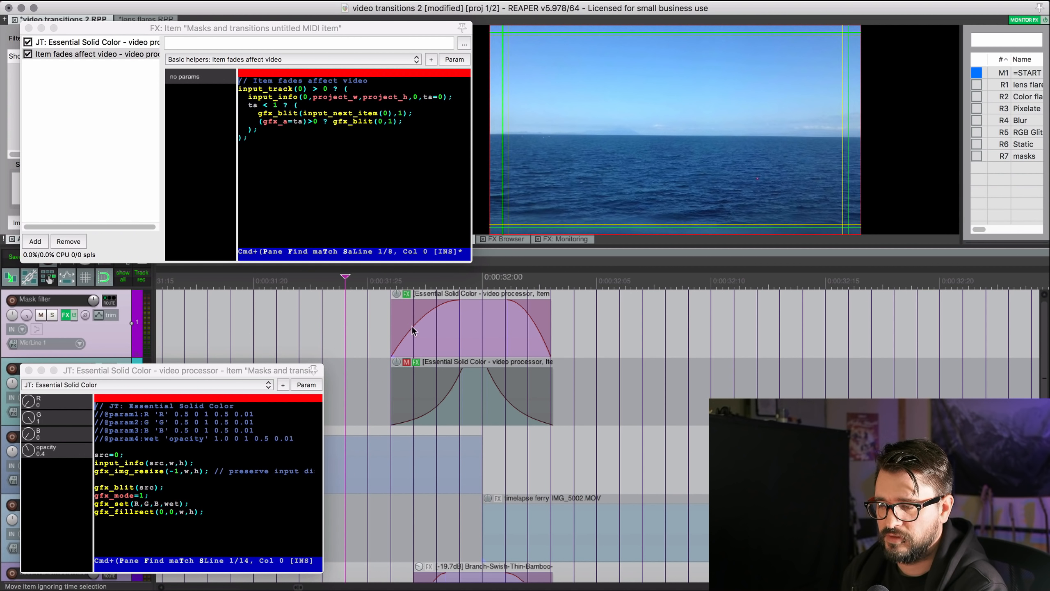
click(413, 327)
click(393, 280)
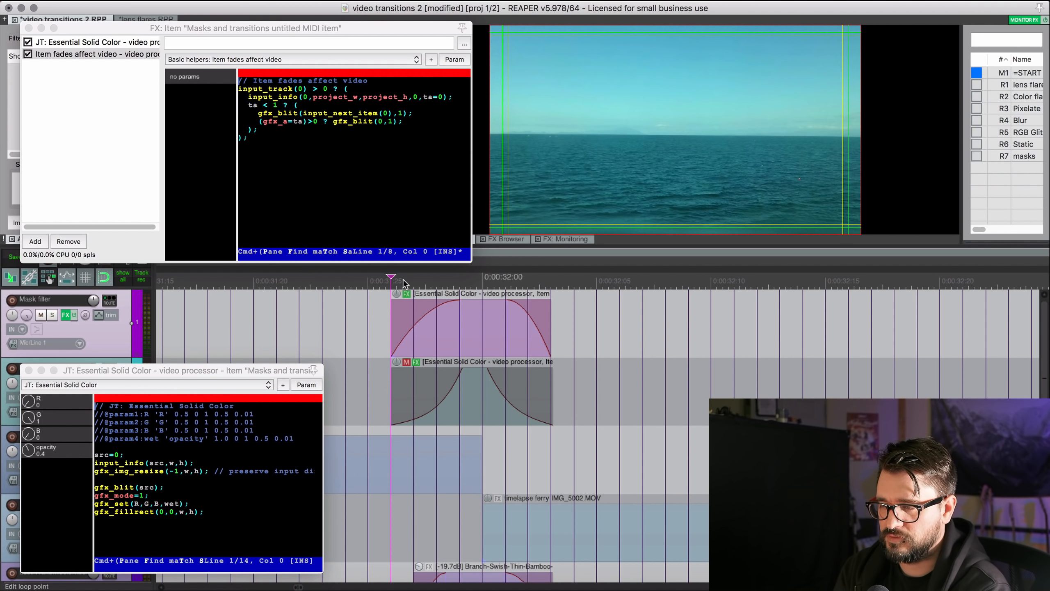
key(Right)
key(Right)
key(Right)
key(Right)
key(Right)
key(Right)
key(Left)
key(Left)
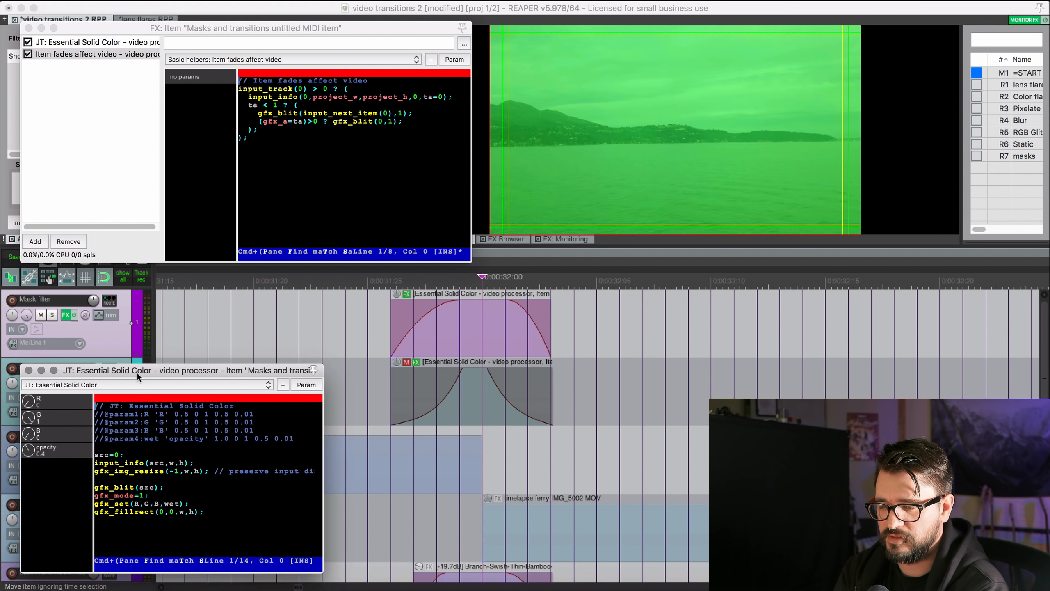
drag(136, 373, 163, 338)
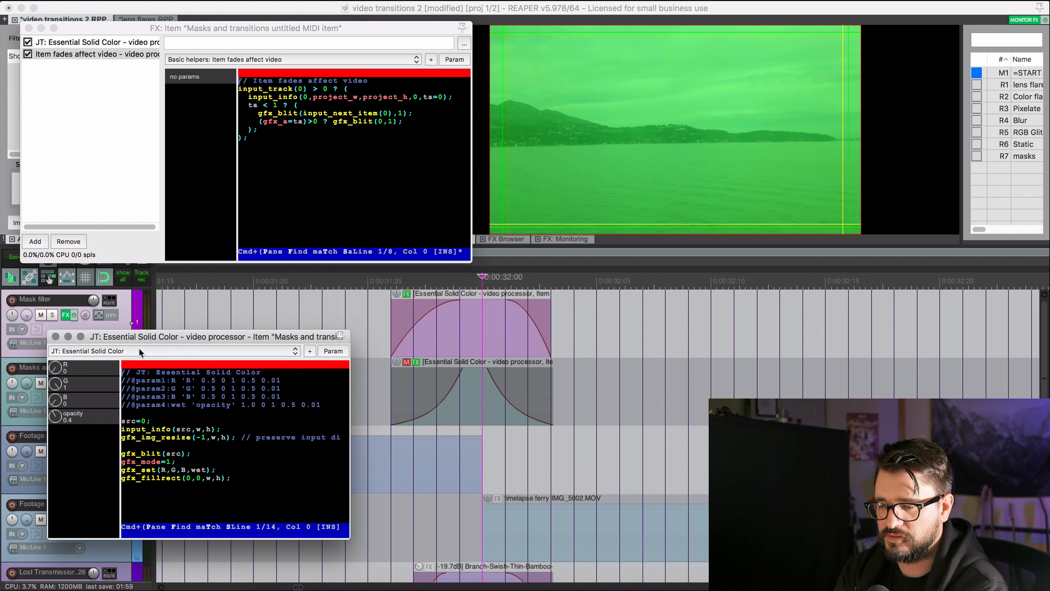
Step: Raise the Essential Solid Color opacity to 0.97 and step frame by frame through the flash to check it
drag(58, 422, 60, 251)
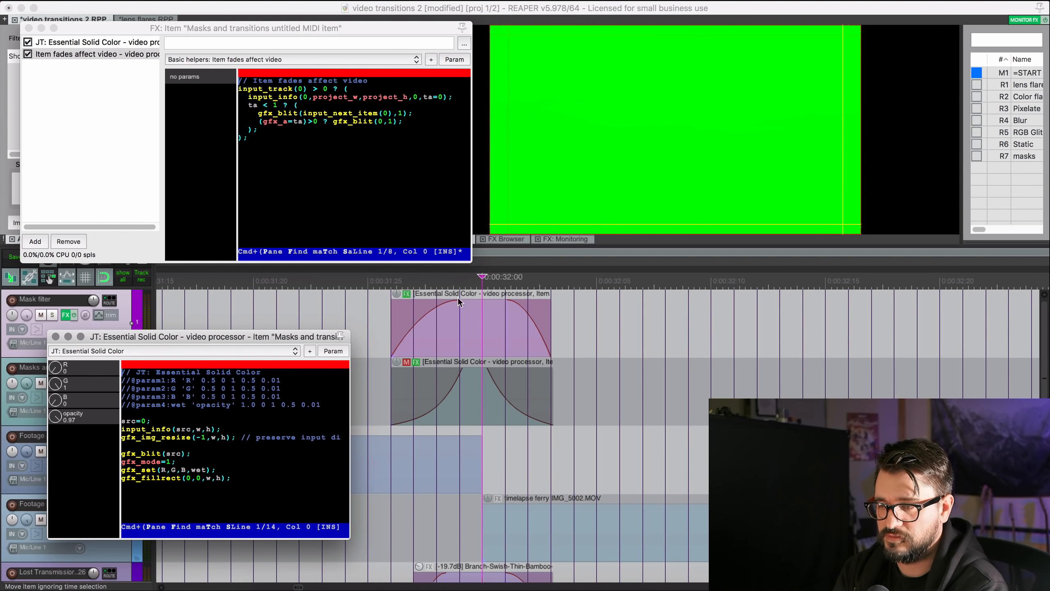
click(457, 278)
key(Left)
key(Left)
key(Left)
key(Left)
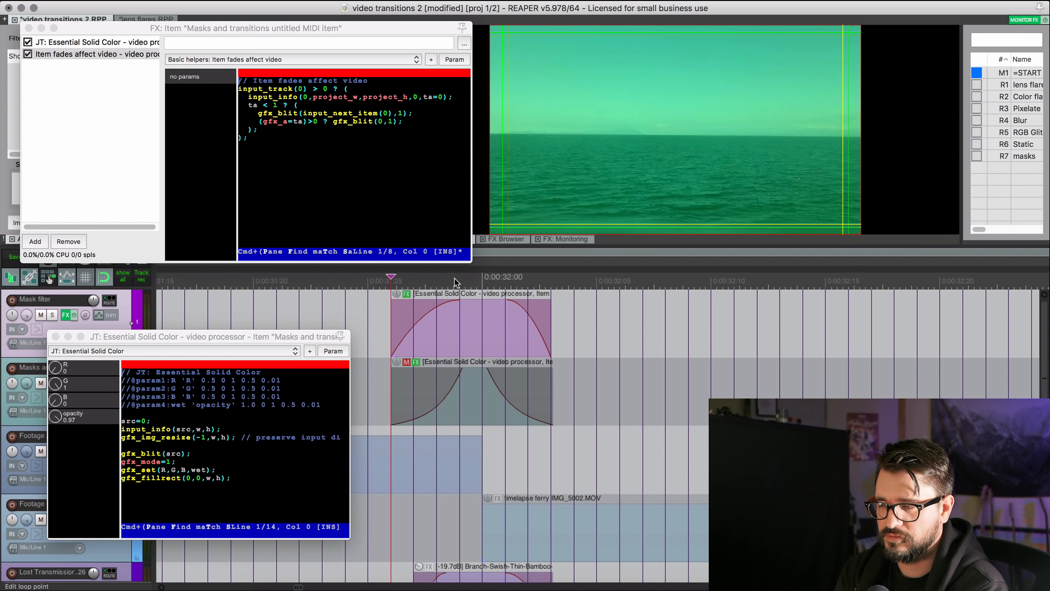
key(Right)
key(Right)
key(Left)
key(Left)
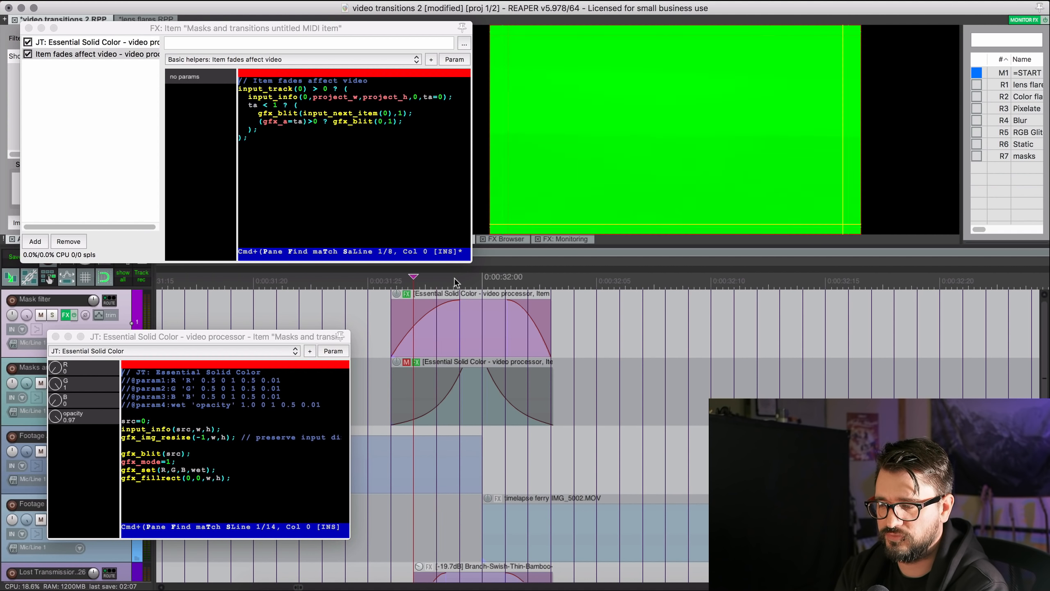
key(Right)
key(Right)
key(Right)
key(Right)
key(Right)
key(Right)
key(Right)
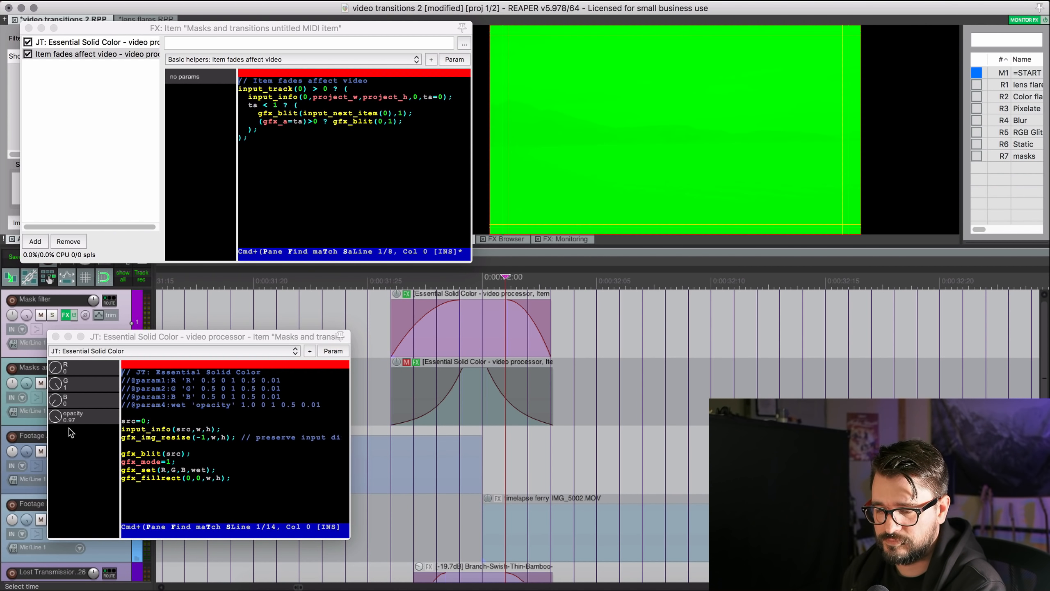
Step: Set the solid color's opacity to 0.51, make the flash item's fade-in curve nearly linear, and play the transition from before the item
drag(69, 427, 70, 480)
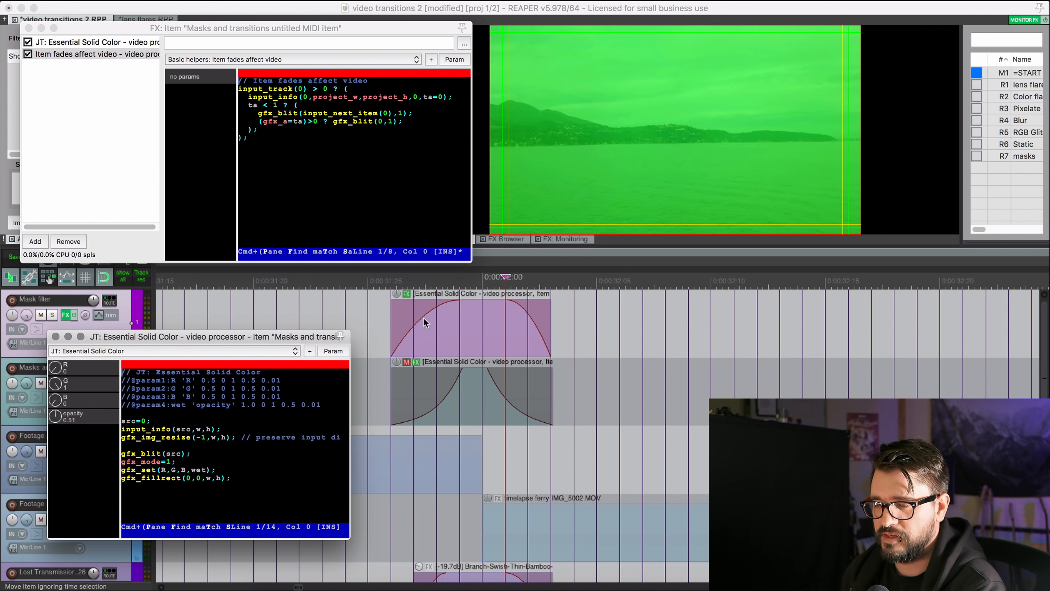
drag(424, 317, 466, 383)
click(333, 304)
key(space)
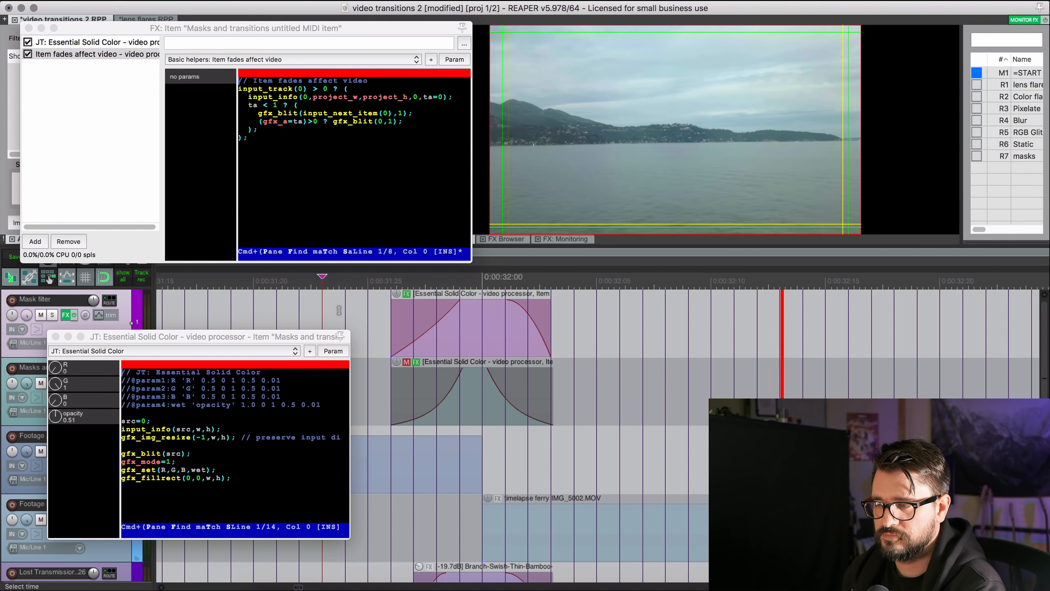
Step: Move to the Pixelate region, play its transition with the video full screen, and place the edit cursor inside the pixelate item
scroll(654, 330, down, 8)
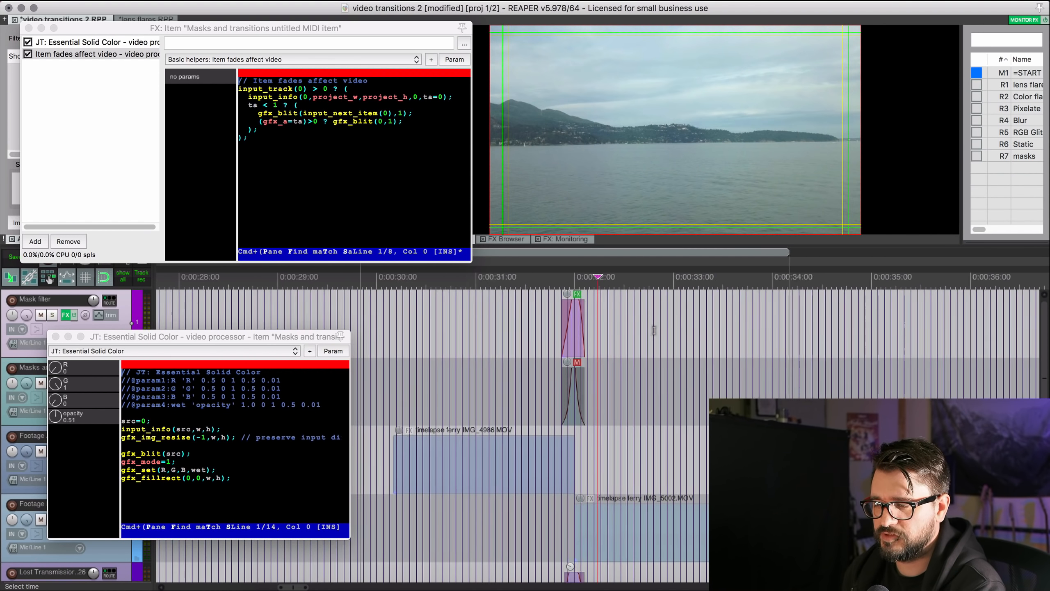
scroll(654, 329, down, 3)
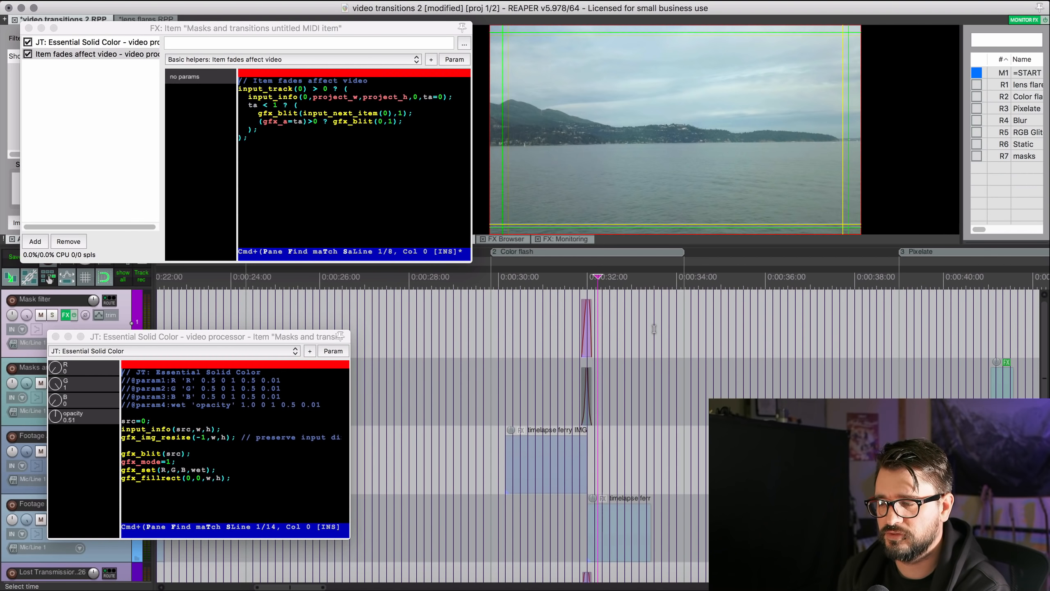
scroll(653, 329, right, 5)
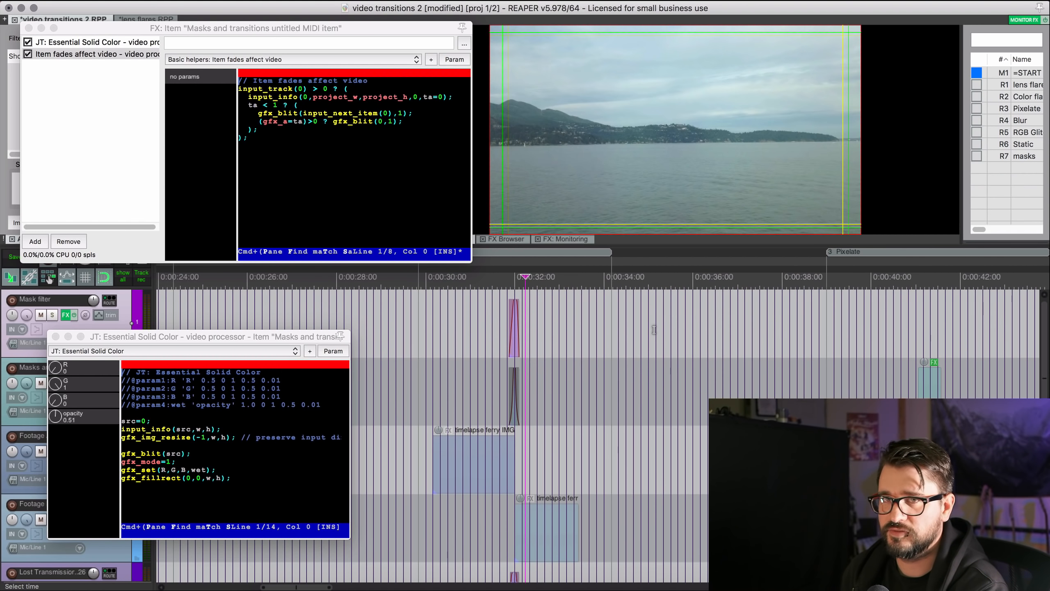
scroll(662, 338, right, 5)
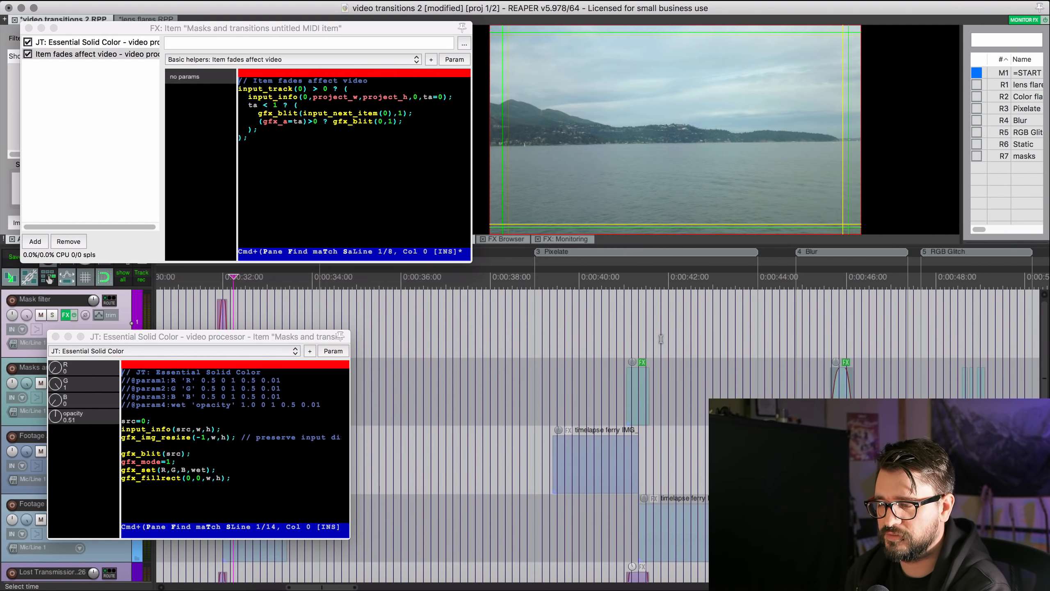
click(594, 320)
scroll(594, 320, left, 5)
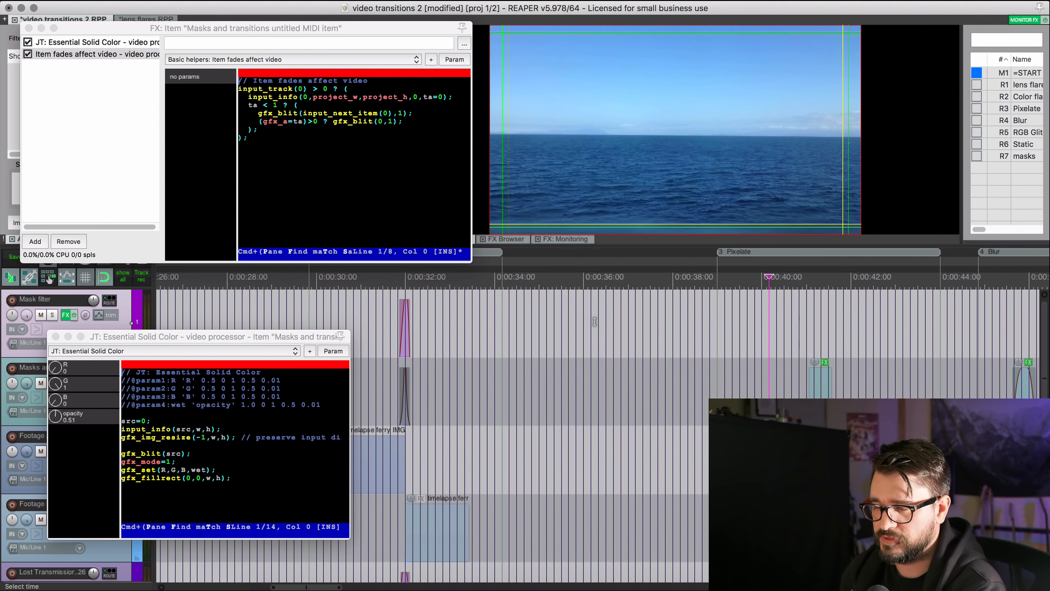
scroll(594, 321, right, 4)
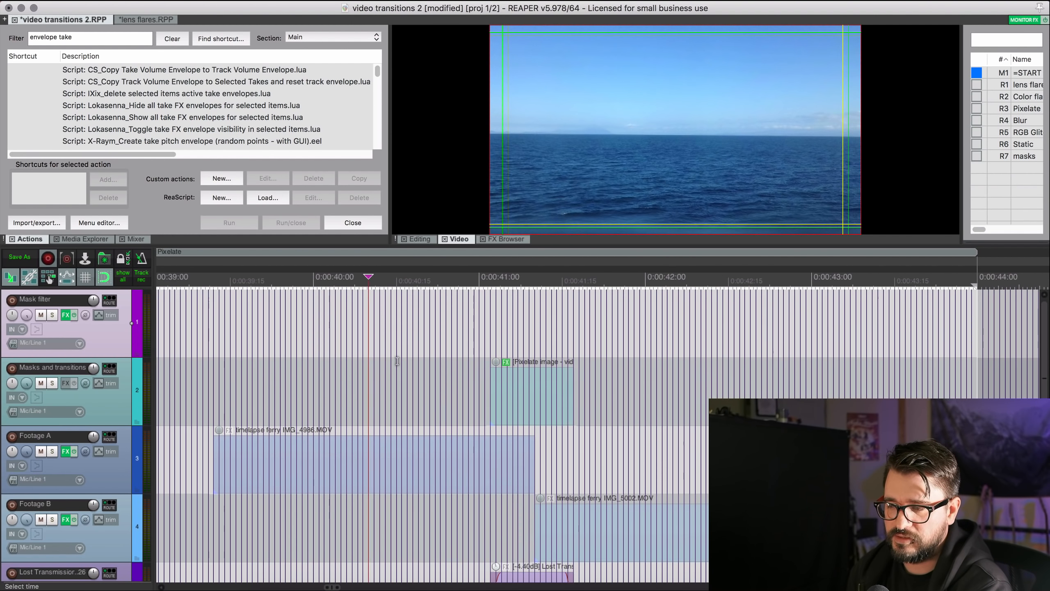
scroll(356, 361, right, 3)
double_click(560, 142)
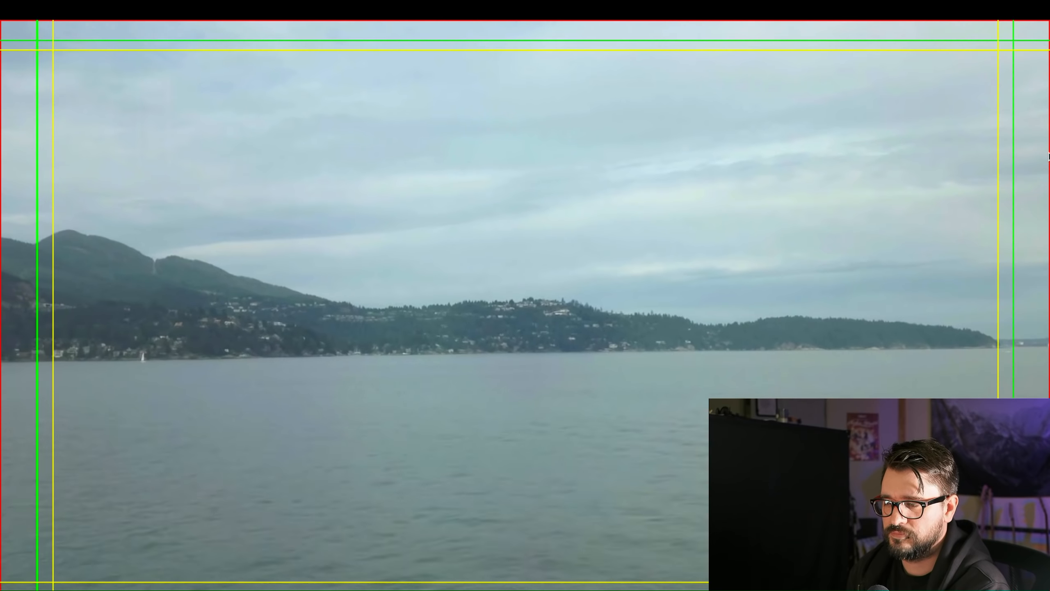
key(space)
double_click(820, 217)
click(478, 334)
scroll(481, 369, down, 1)
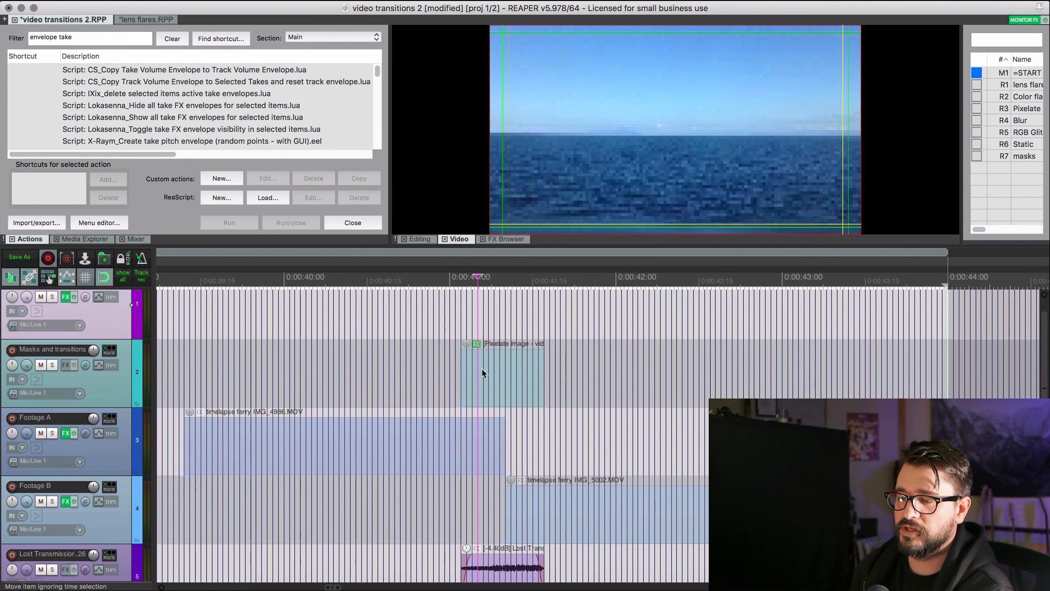
Step: Try drawing an empty item after the pixelate item on the Masks and transitions track, and undo it
click(604, 372)
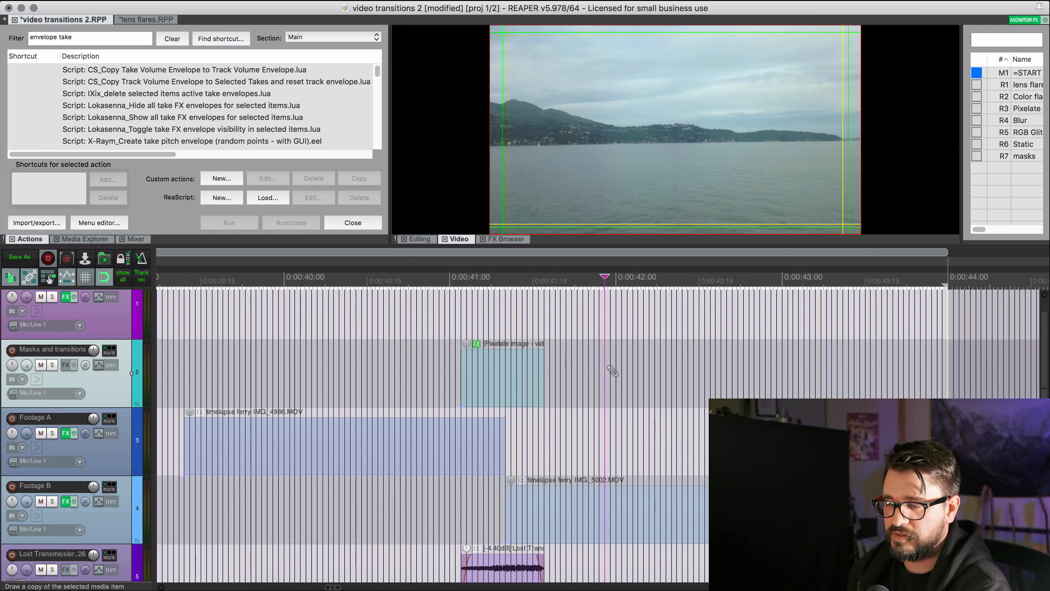
drag(611, 372, 726, 372)
key(super+z)
click(609, 373)
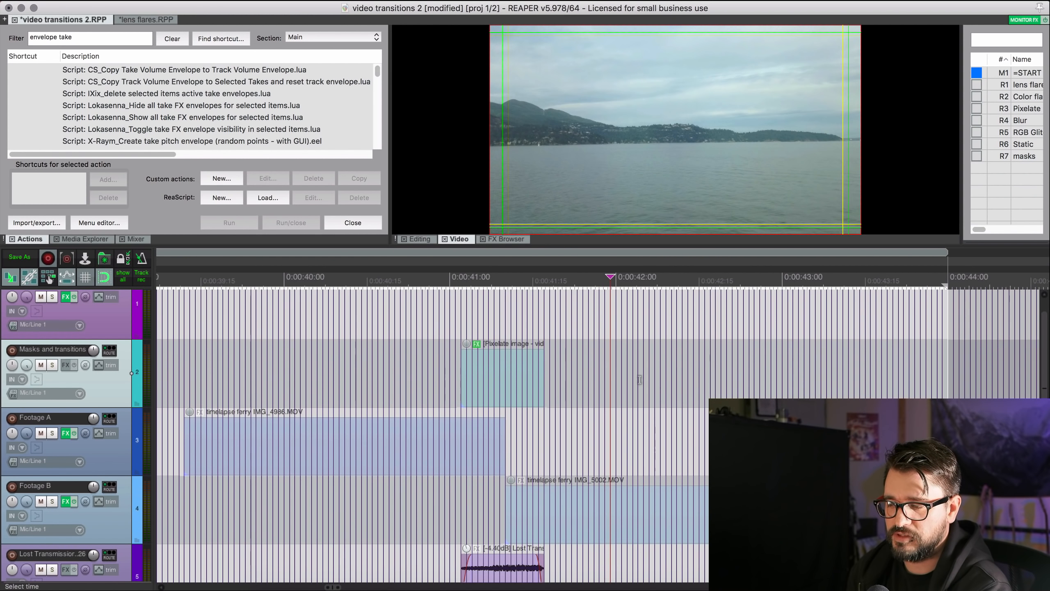
Step: Select the pixelate item, open its effect chain and locate the FX: Pixelate image preset among the video processor presets
click(488, 377)
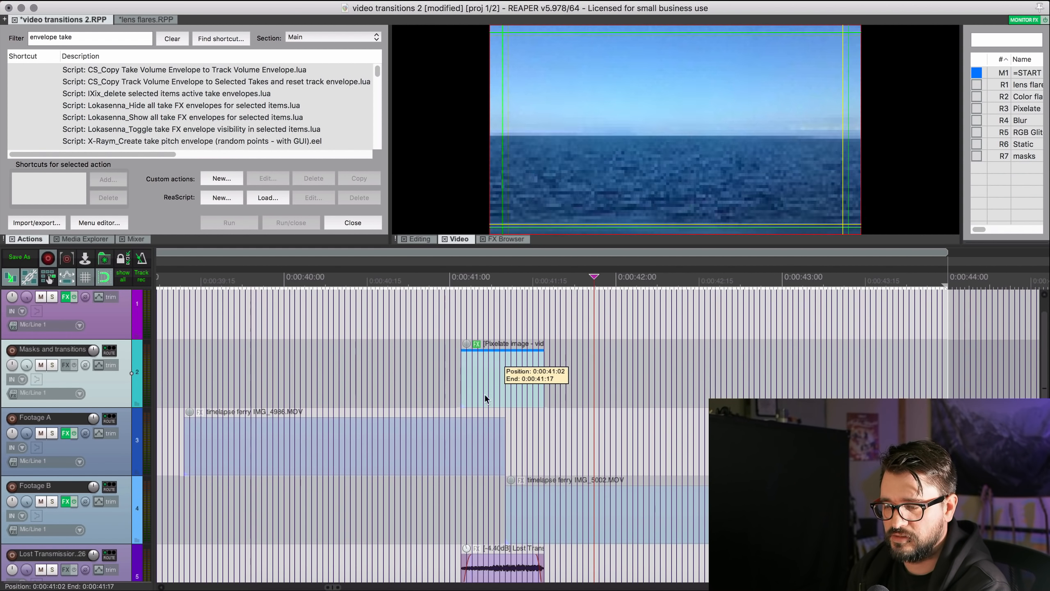
drag(538, 368, 542, 368)
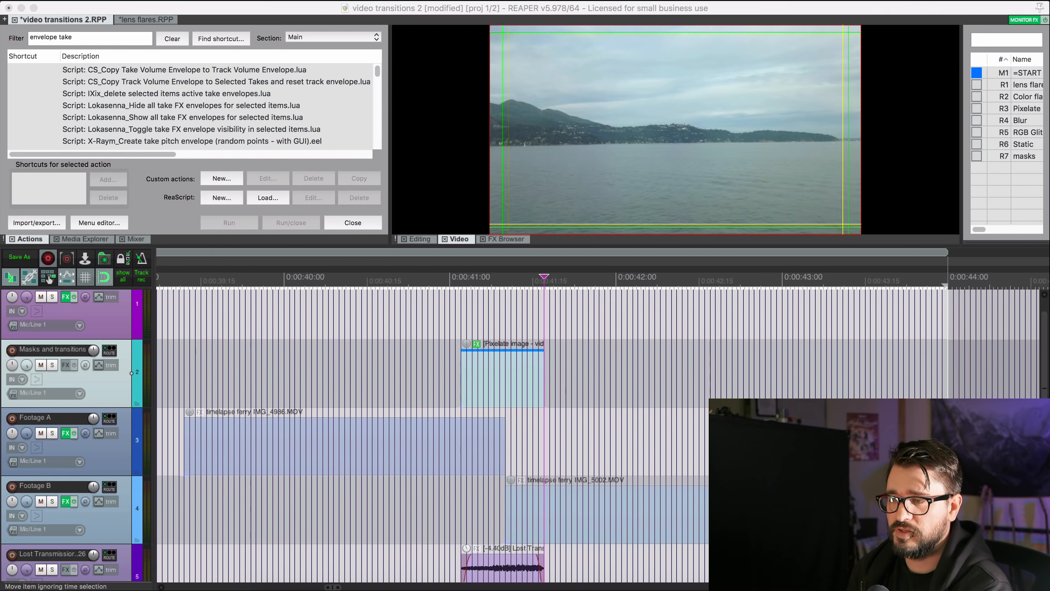
click(476, 343)
drag(447, 218, 377, 158)
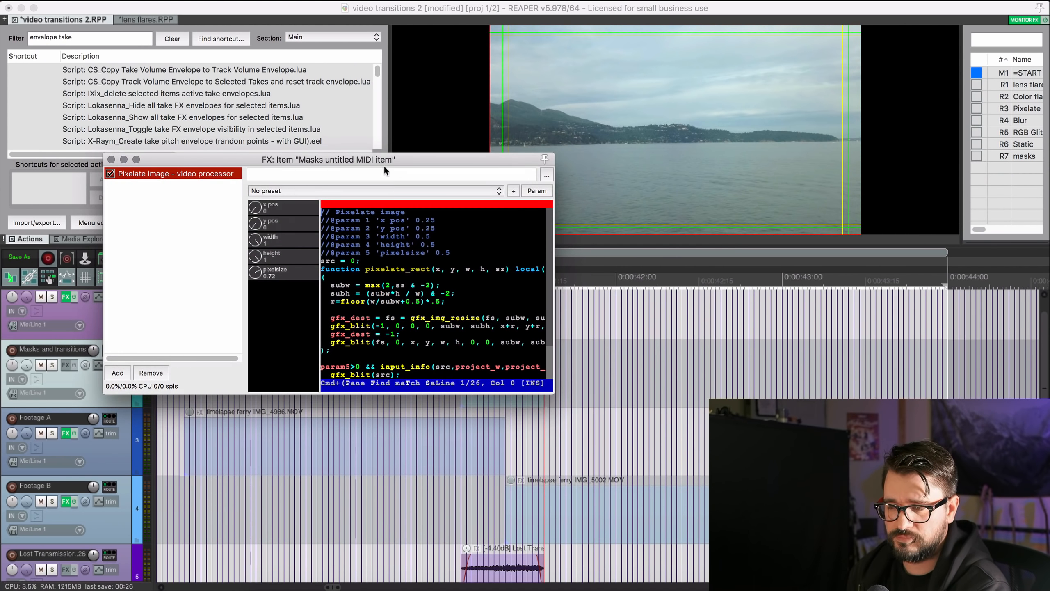
click(364, 190)
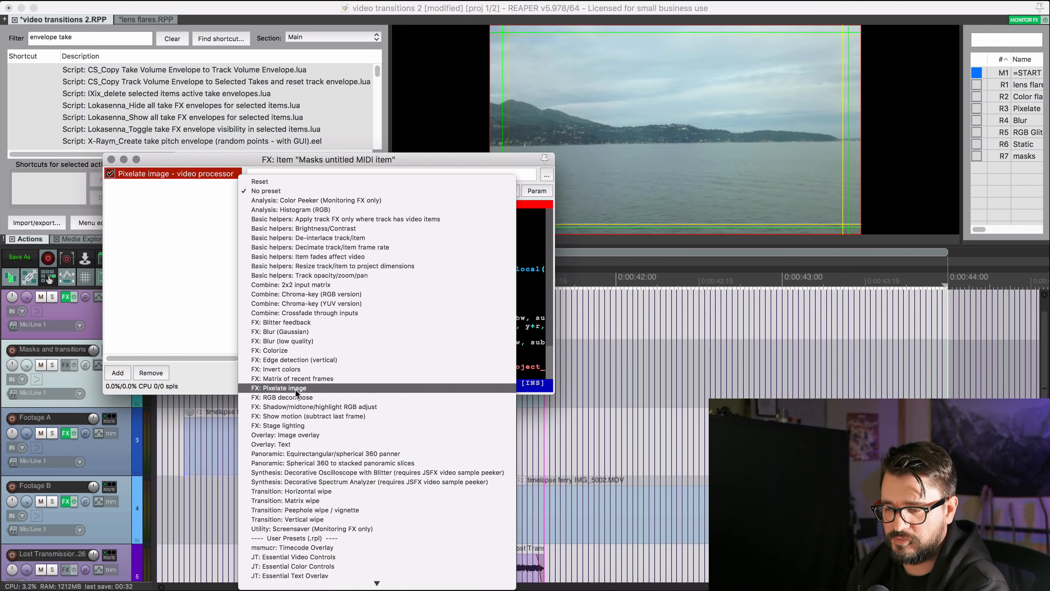
click(175, 314)
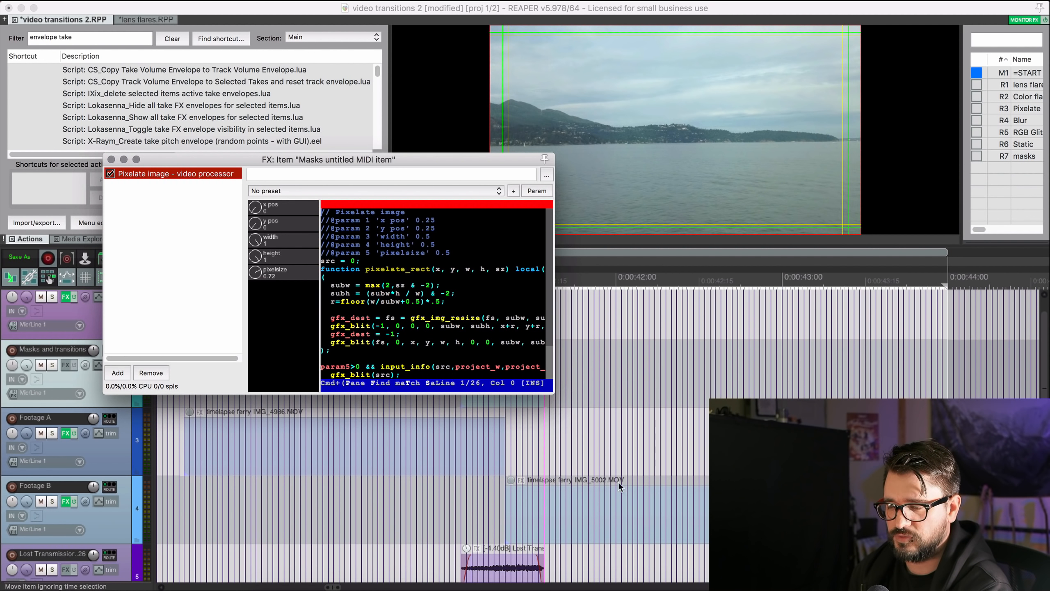
Step: With the edit cursor before the cut inside the pixelate item, reset the Pixelate image parameters and inspect the frame full screen
drag(450, 161, 344, 207)
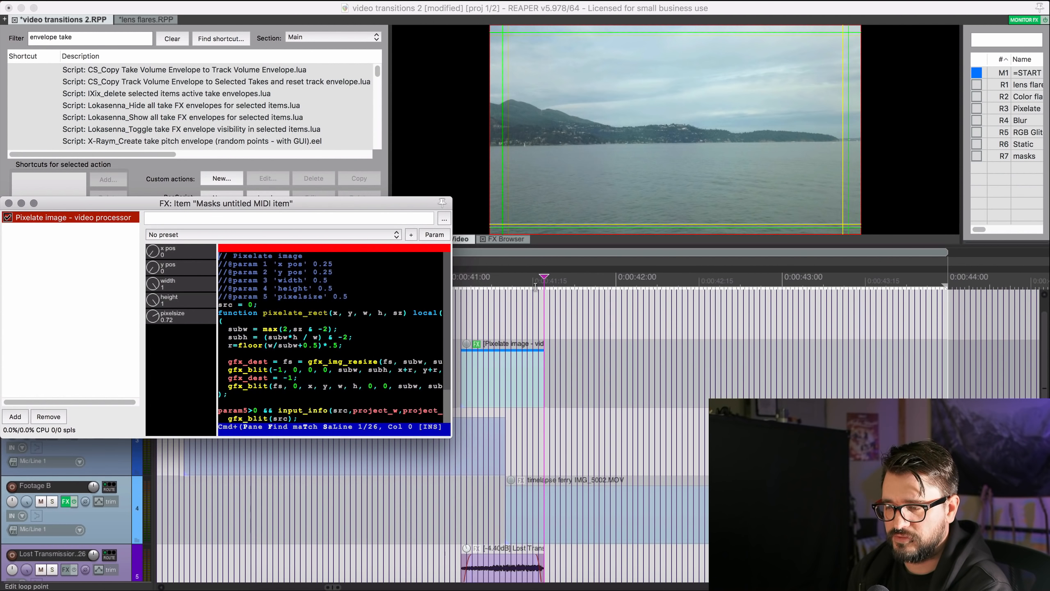
click(494, 284)
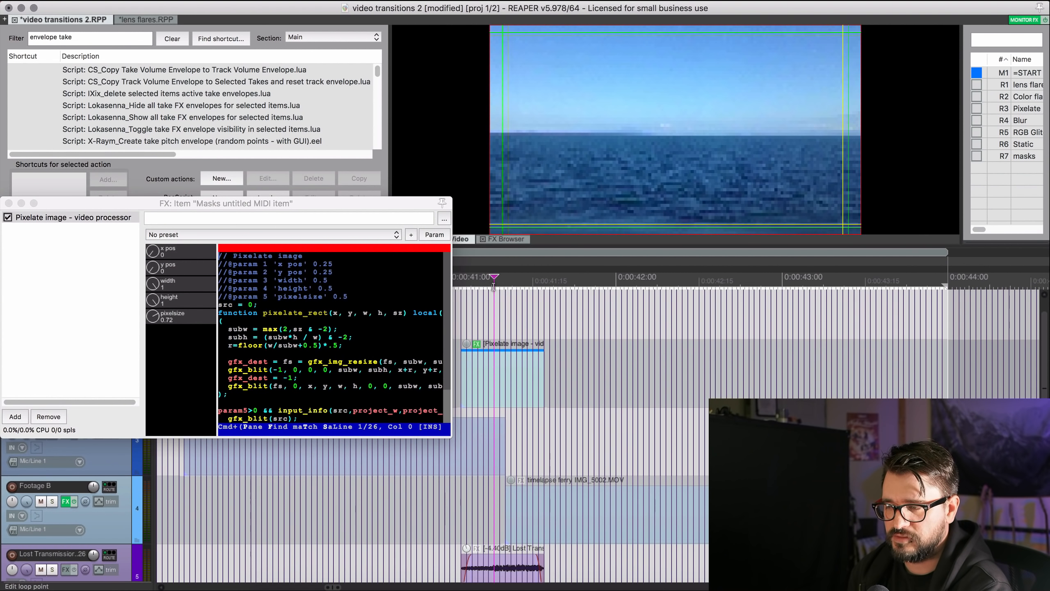
click(192, 235)
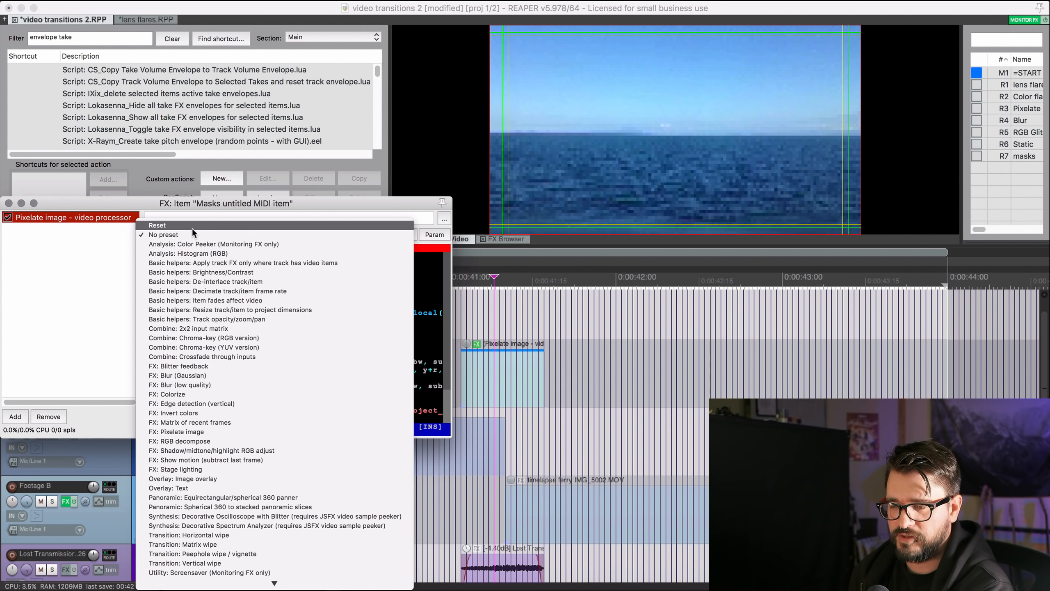
click(193, 226)
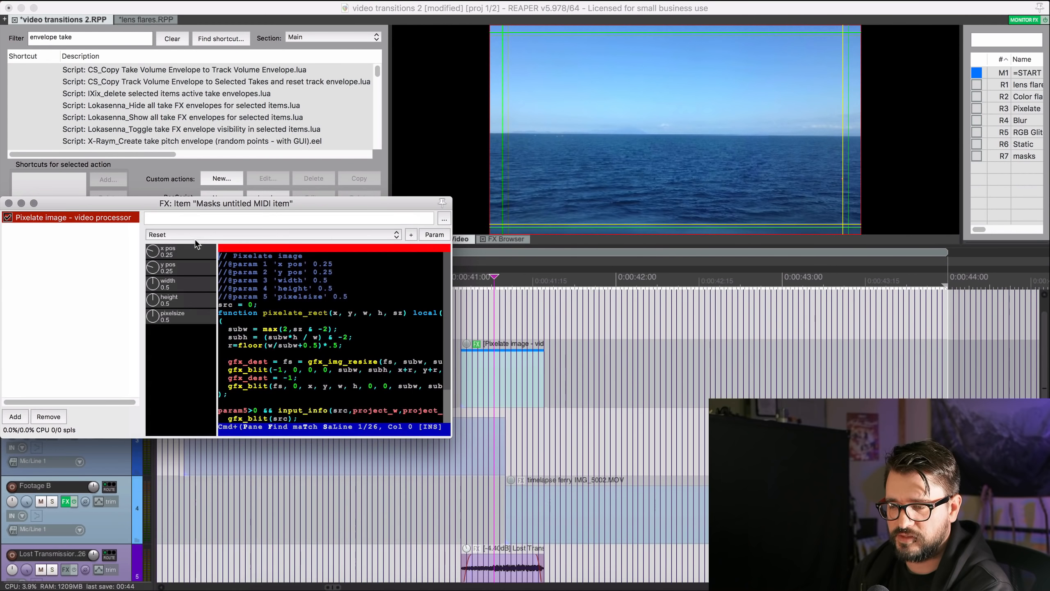
double_click(625, 174)
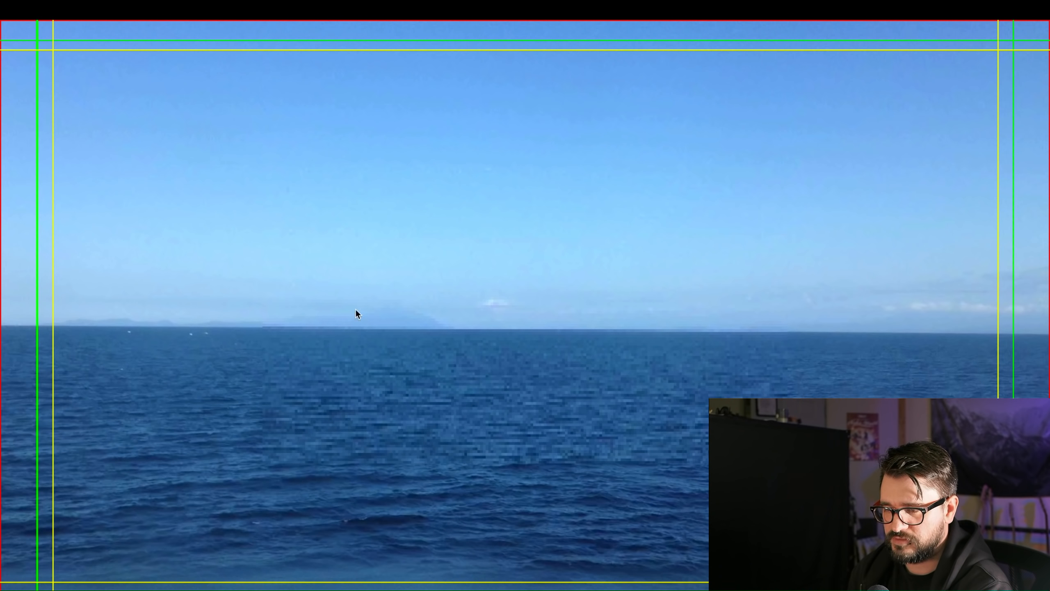
double_click(589, 386)
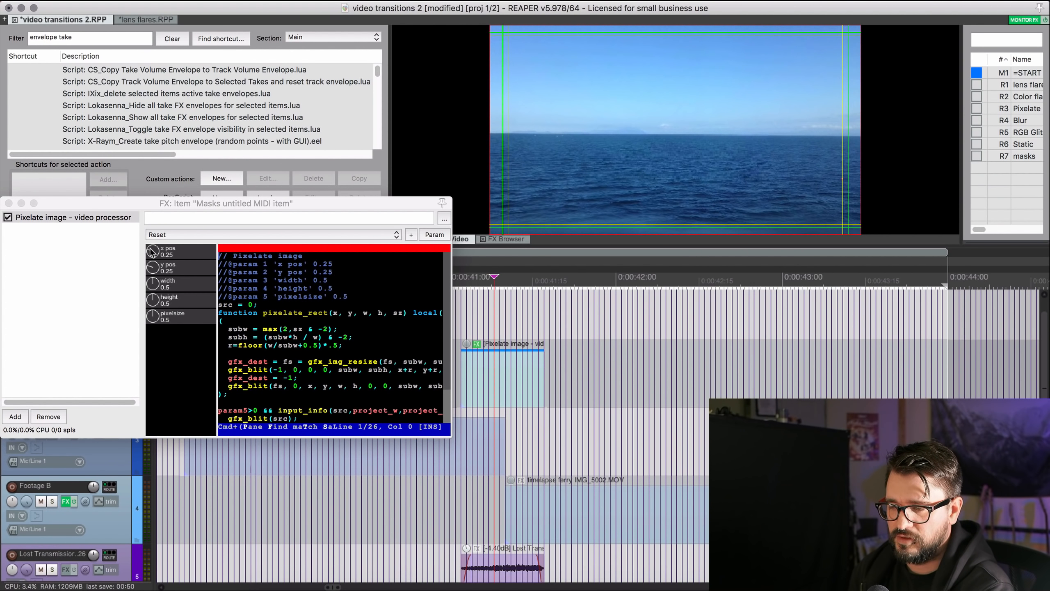
Step: Set the pixelation area to x pos 0, y pos 0, width 1 and height 1, and check the full-screen frame
drag(154, 253, 154, 267)
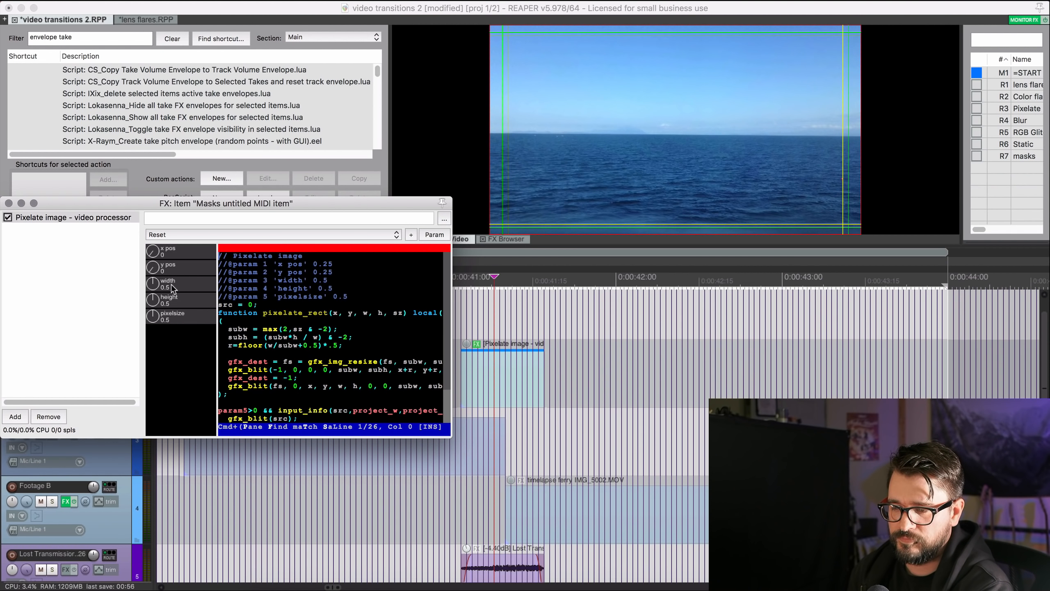
drag(153, 286, 154, 269)
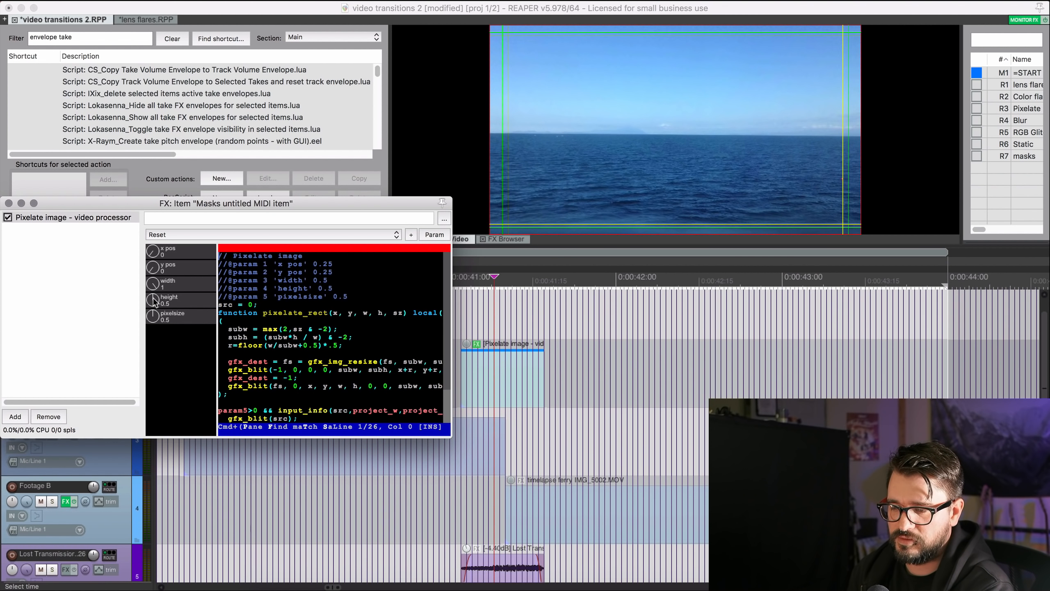
drag(154, 306, 154, 289)
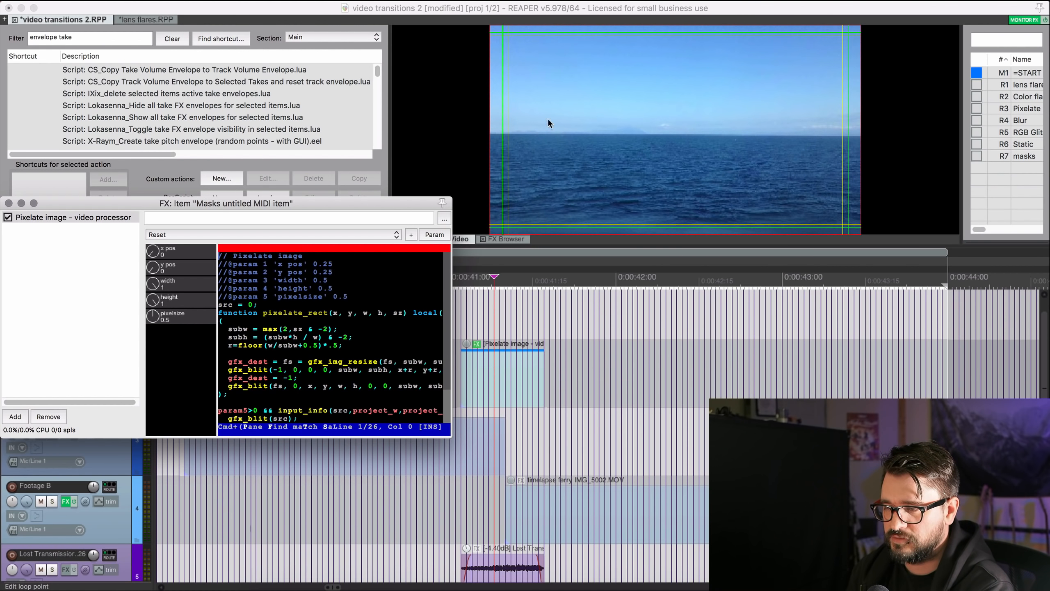
double_click(600, 141)
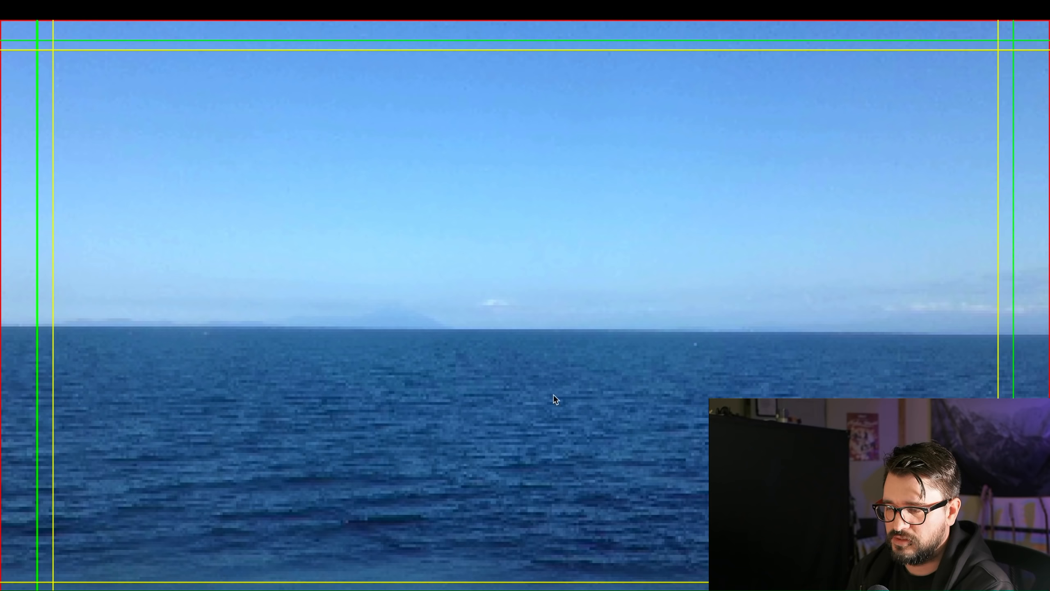
double_click(564, 385)
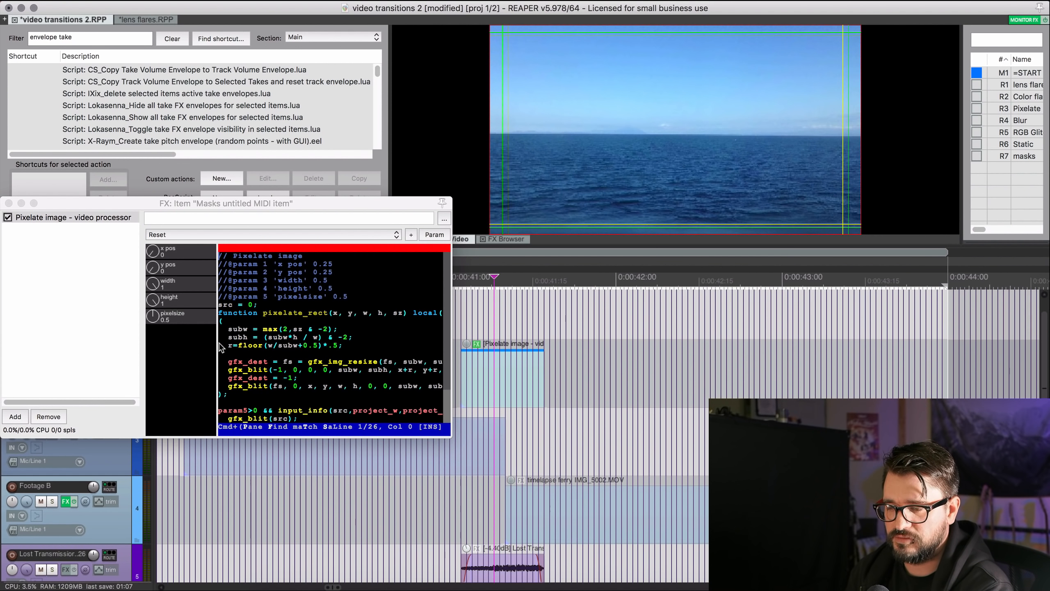
Step: Try a pixelsize of 1, settle on 0.81, and move the effect window clear of the pixelate item
drag(152, 316, 161, 209)
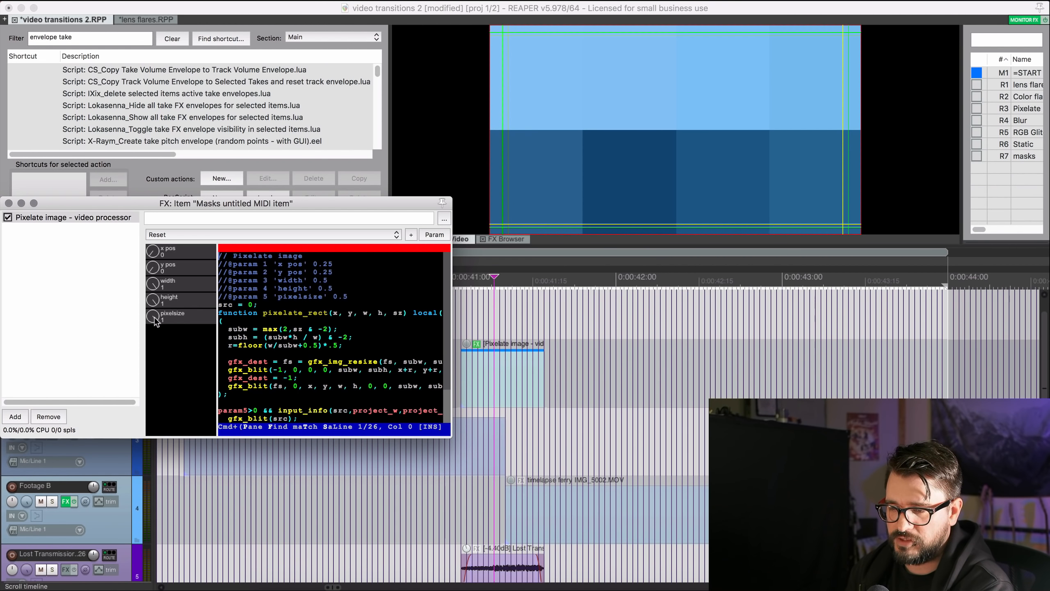
drag(154, 316, 162, 346)
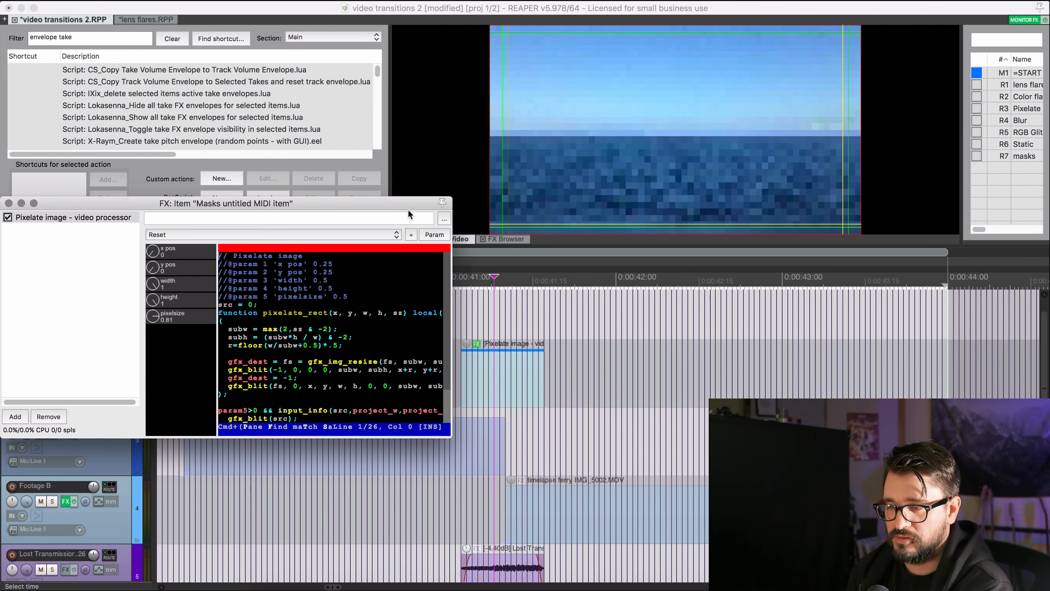
drag(403, 205, 283, 187)
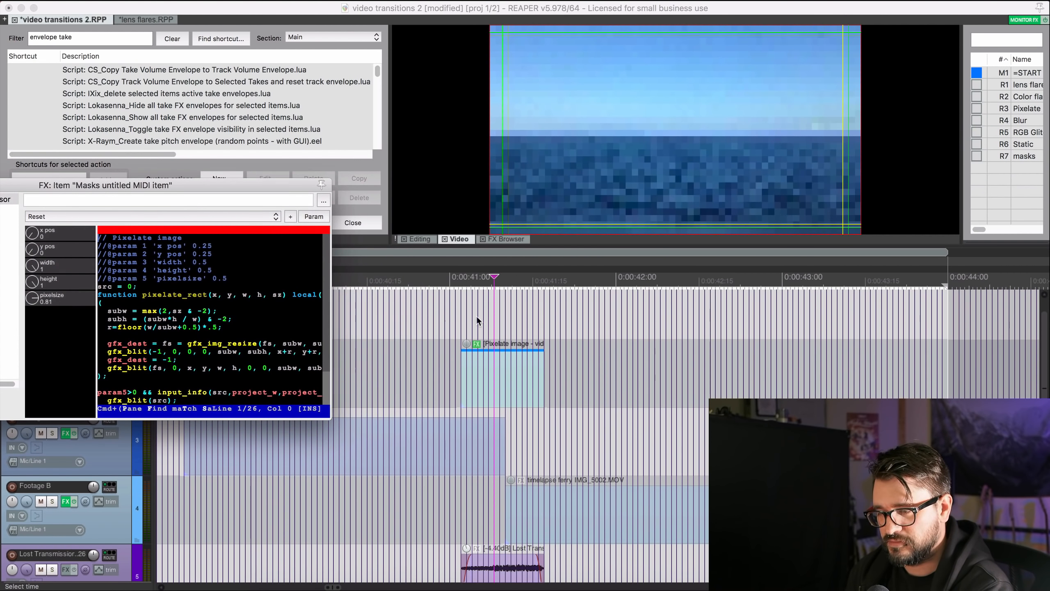
Step: Select the Lost Transmissions sound effect beneath the pixelate cut and examine its alignment with the transition
click(395, 329)
scroll(430, 351, down, 2)
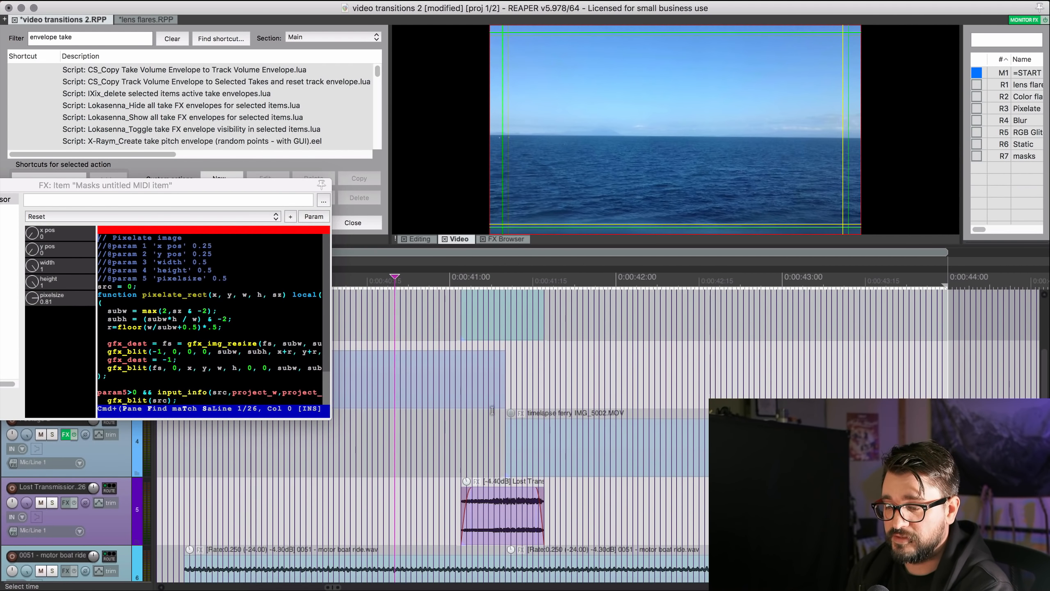
scroll(491, 409, down, 2)
scroll(499, 426, down, 1)
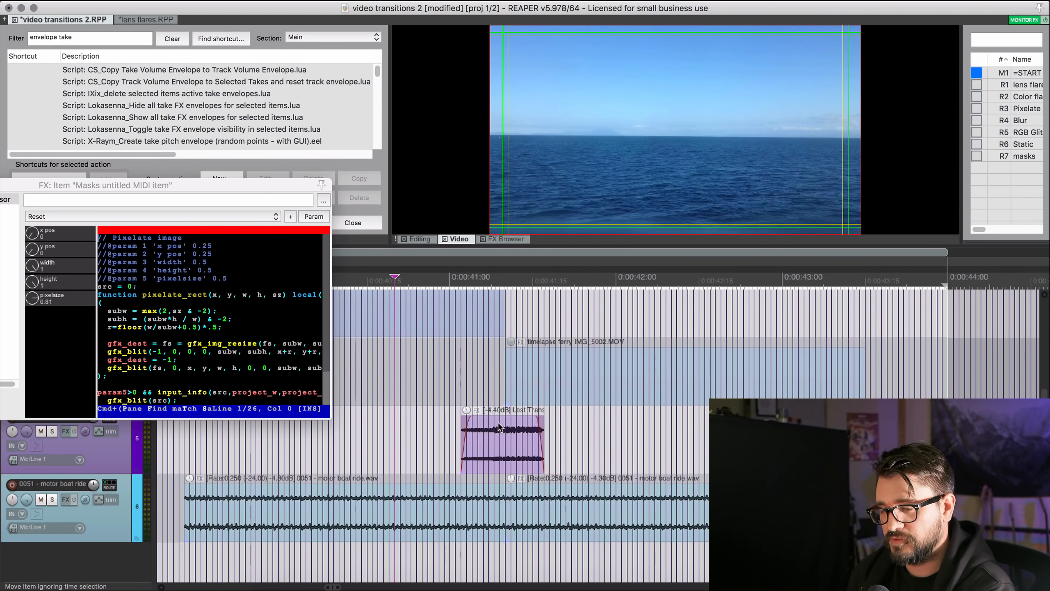
click(507, 452)
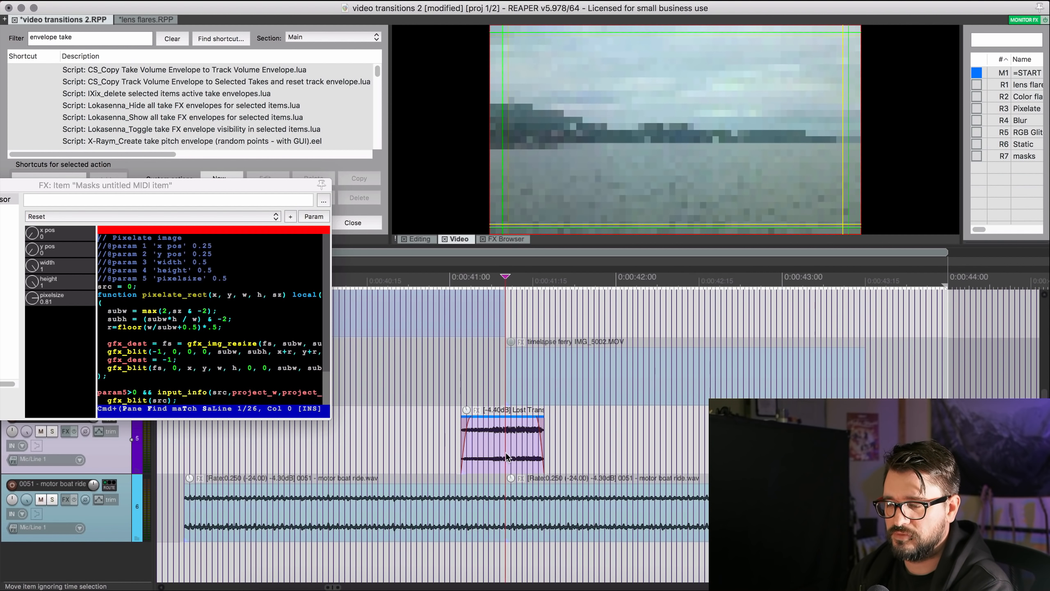
scroll(506, 457, up, 5)
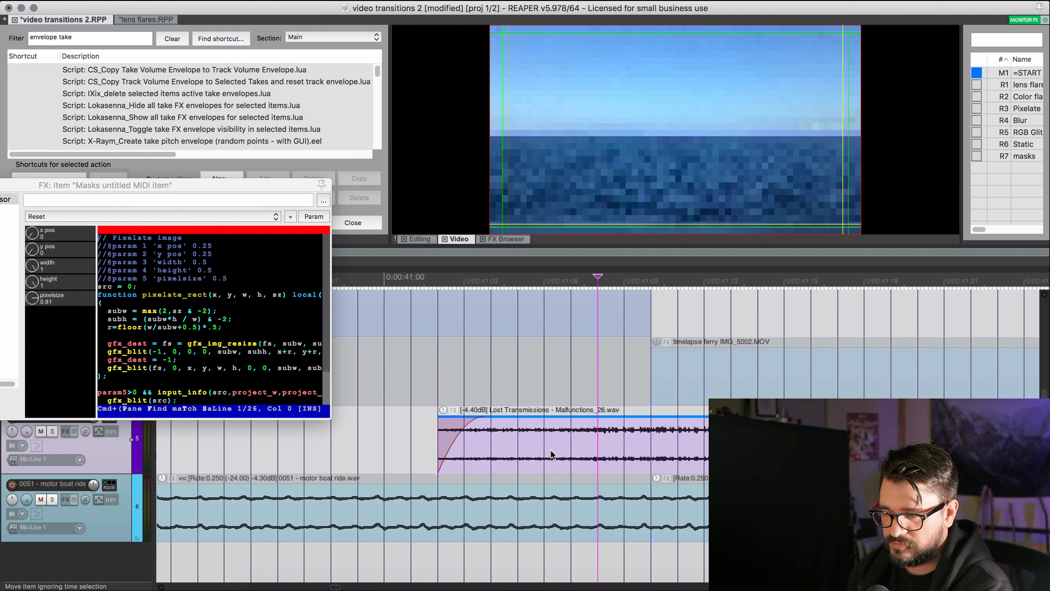
scroll(551, 449, down, 5)
scroll(559, 445, up, 3)
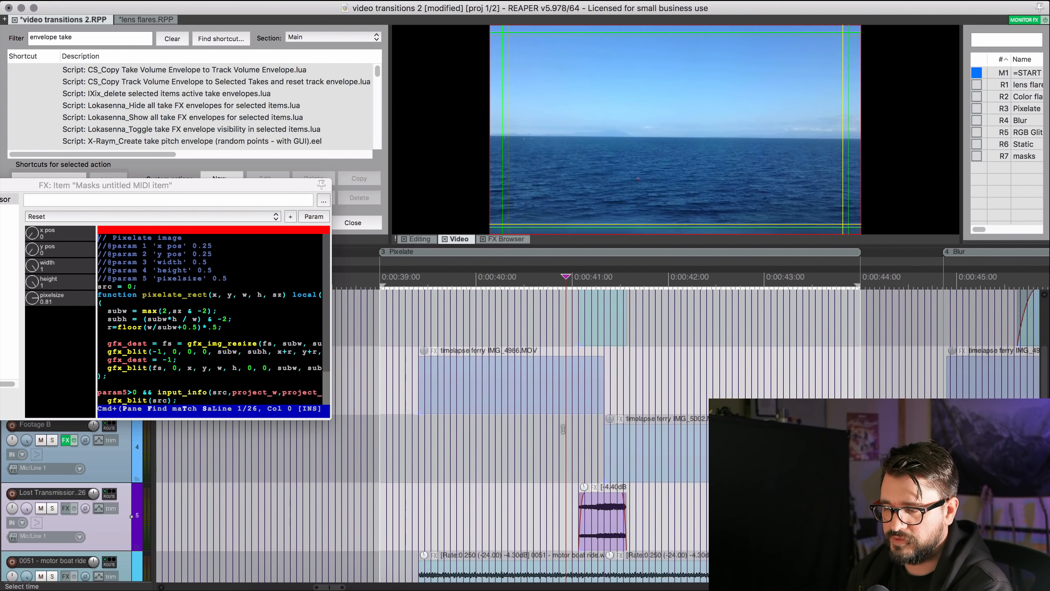
Step: Play the pixelate transition from just before the pixelate item into the second ferry clip
click(558, 327)
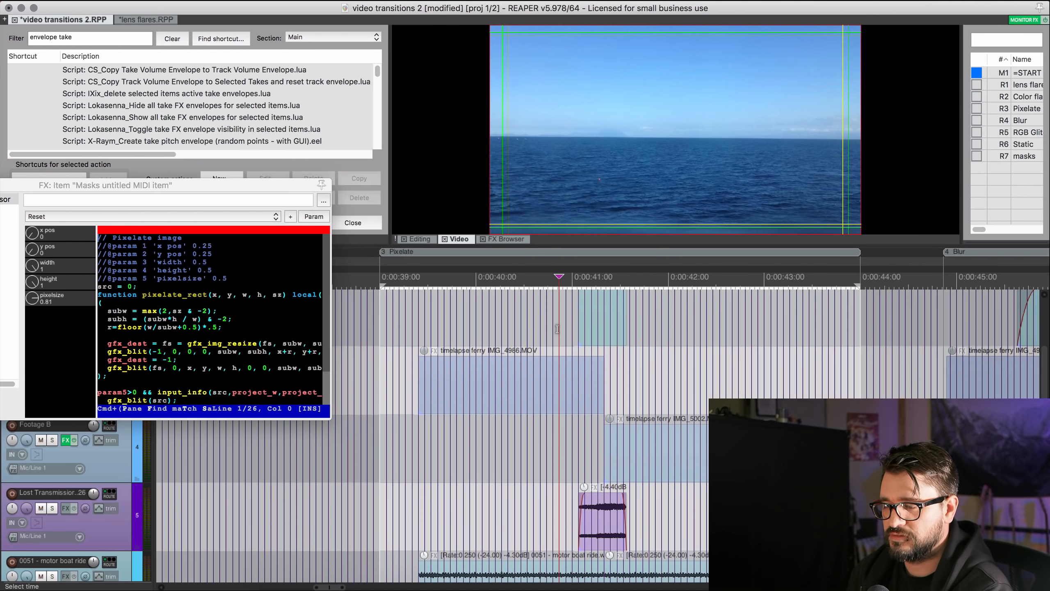
key(space)
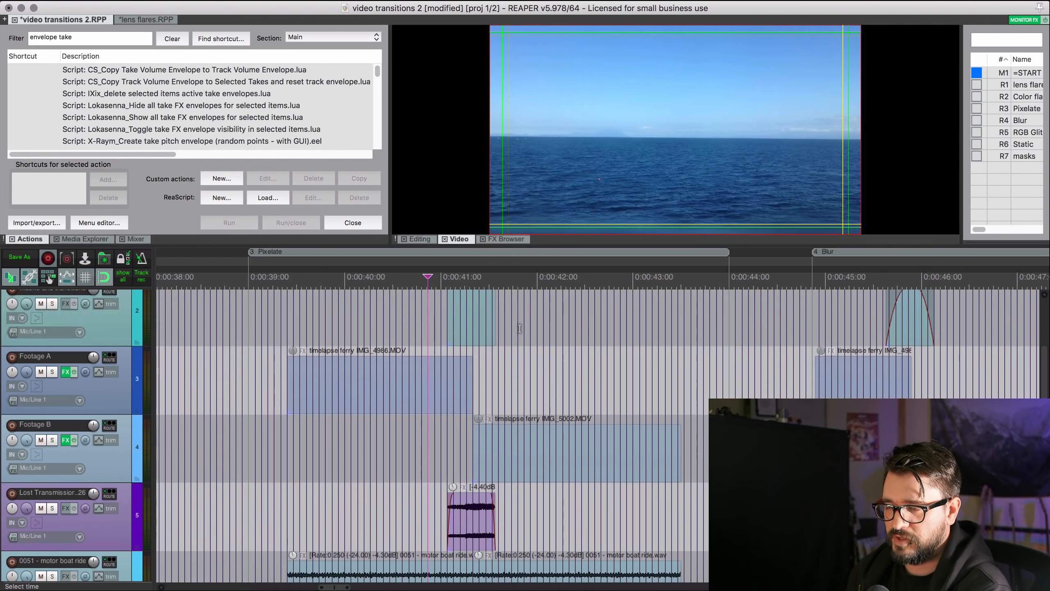
click(519, 329)
scroll(764, 362, right, 3)
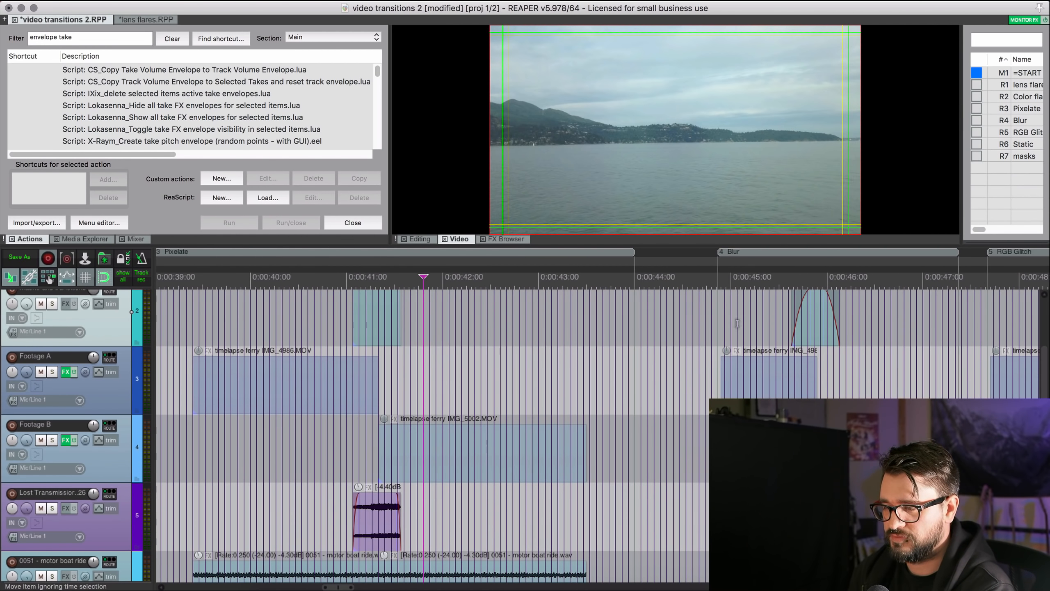
Step: Set the time selection across the two timelapse ferry clips in the Blur region
drag(734, 324, 740, 293)
scroll(730, 294, right, 4)
scroll(730, 296, right, 3)
click(540, 293)
key(Escape)
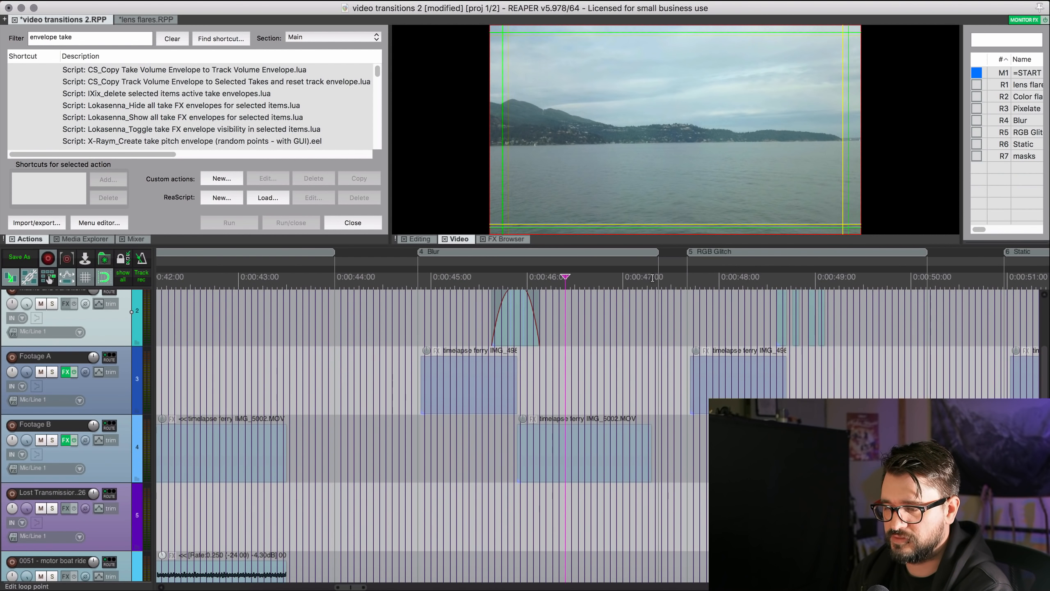
drag(654, 277, 494, 277)
drag(396, 275, 427, 277)
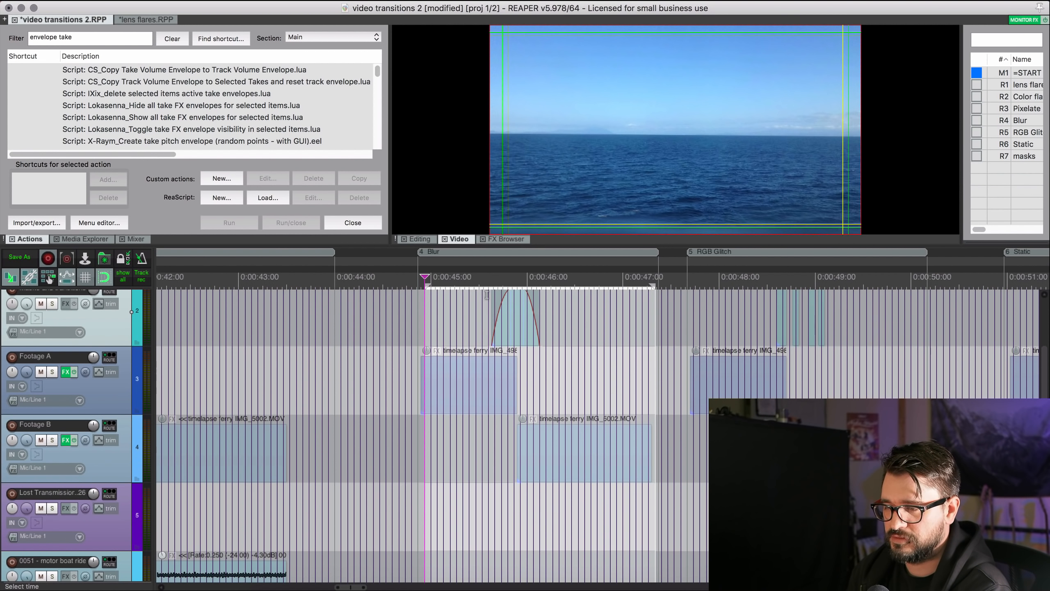
key(super+Page_Up)
scroll(529, 343, up, 3)
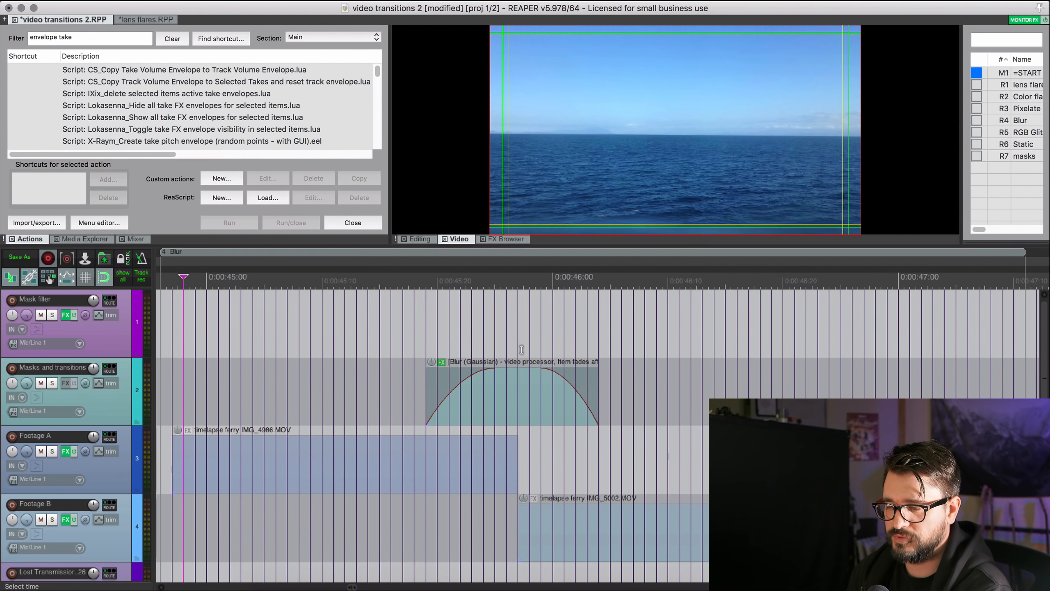
Step: Select the blur item, open its effect chain and locate the FX: Blur (Gaussian) preset among the video processor presets
click(512, 408)
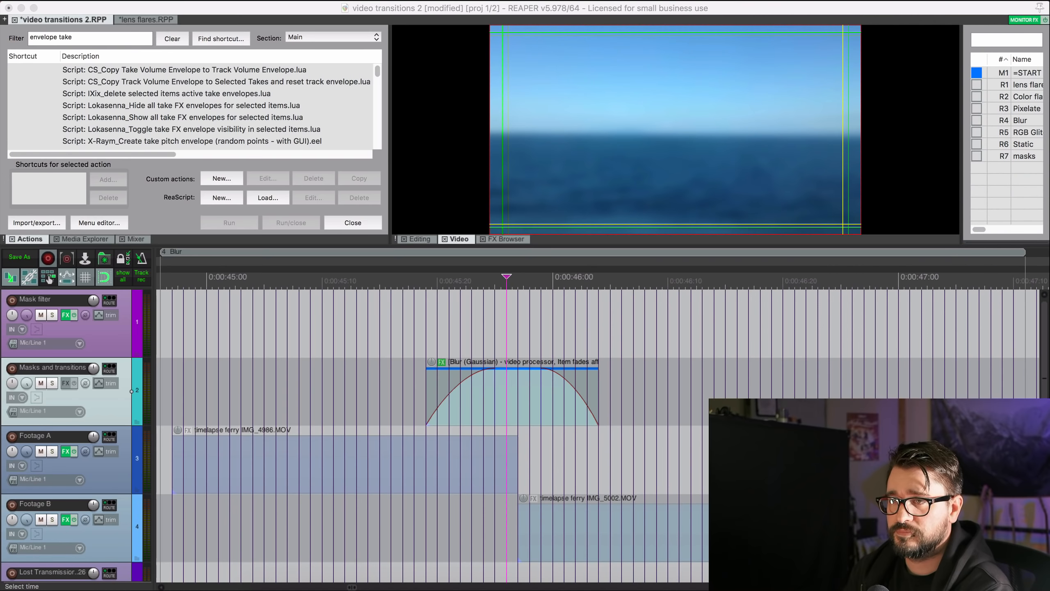
click(441, 363)
drag(309, 208, 309, 207)
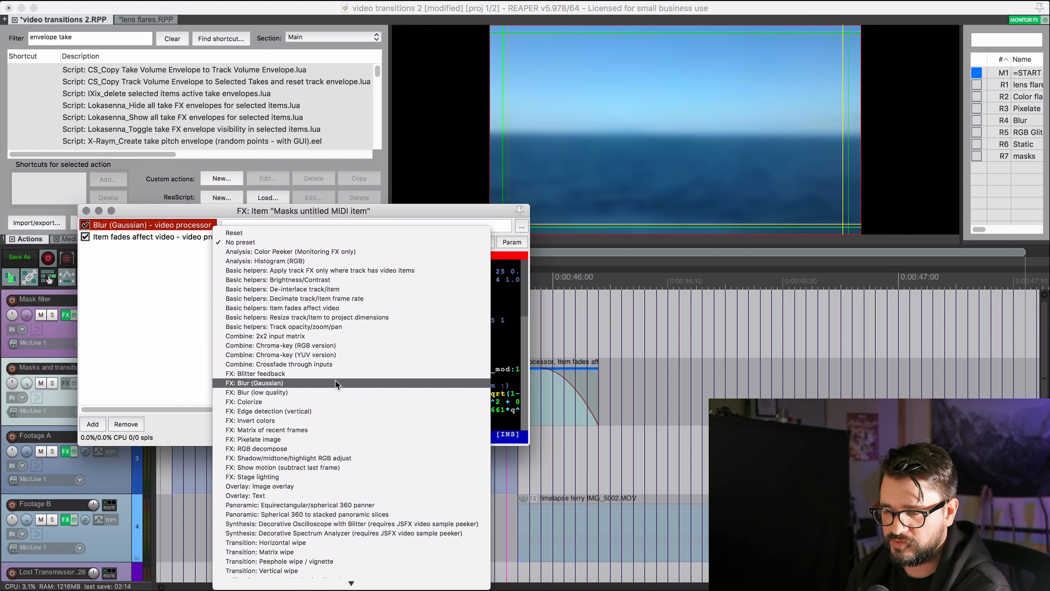
click(292, 382)
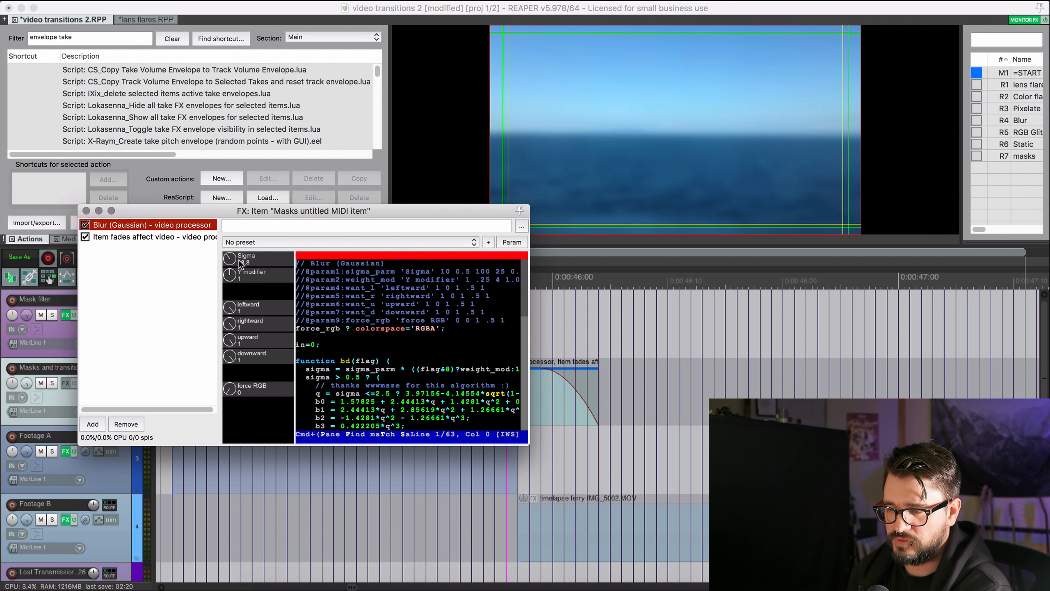
Step: Move the effect window clear of the blur item and inspect the blurred frame full screen
drag(380, 212, 255, 219)
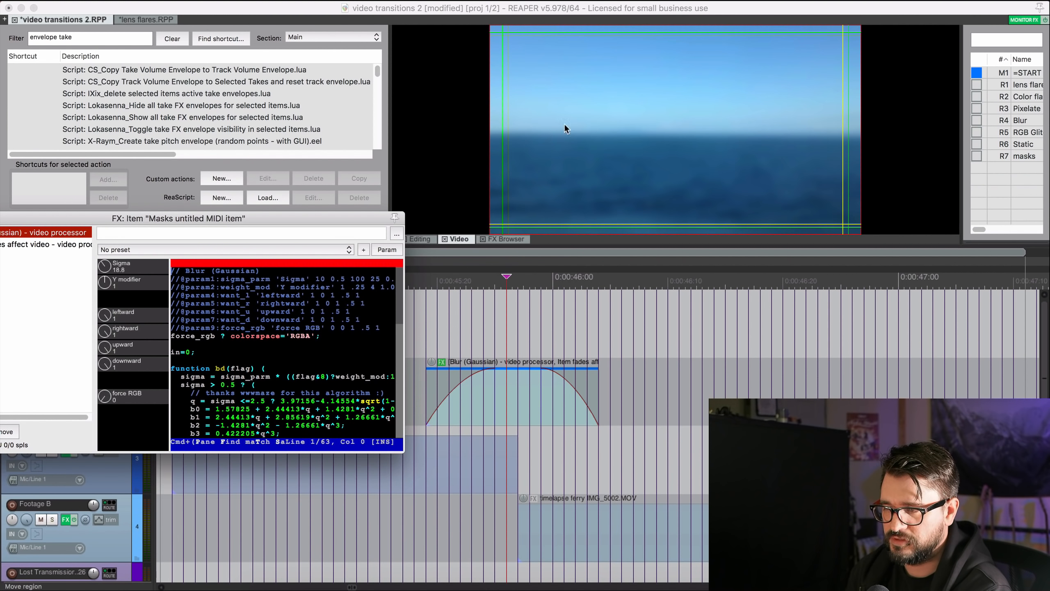
double_click(617, 134)
double_click(545, 447)
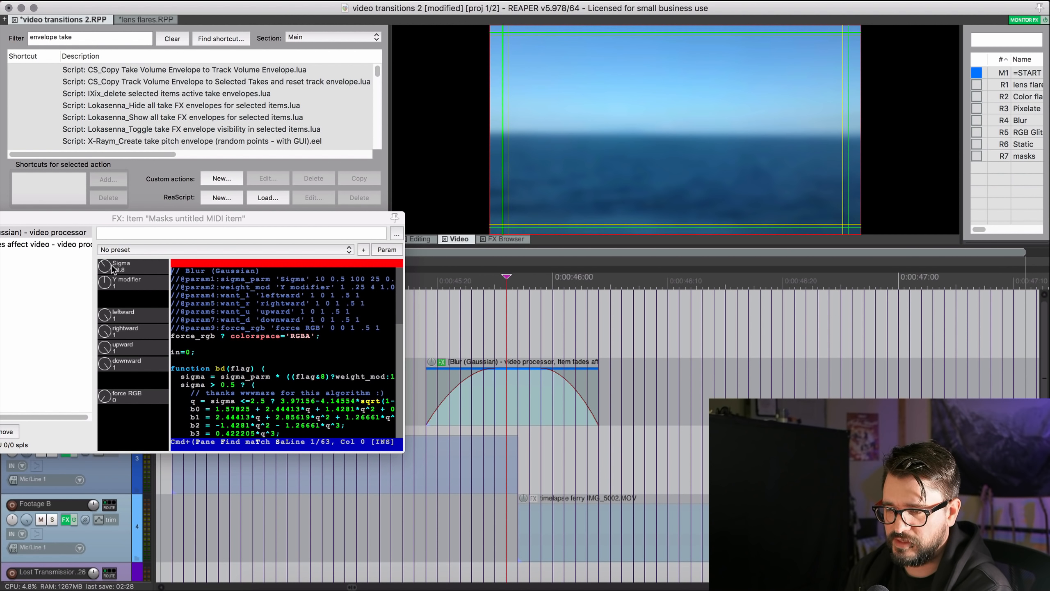
Step: Try a lower Sigma for the Gaussian blur with a full-screen check, settle on 17.1, and close the effect window
drag(105, 440, 101, 433)
double_click(660, 107)
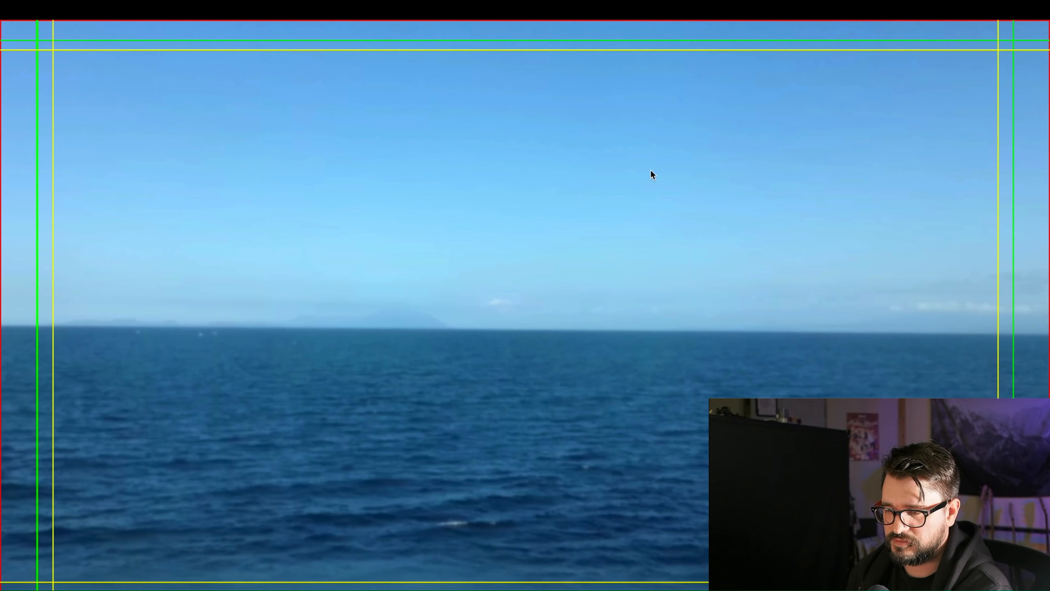
double_click(649, 170)
drag(105, 266, 104, 128)
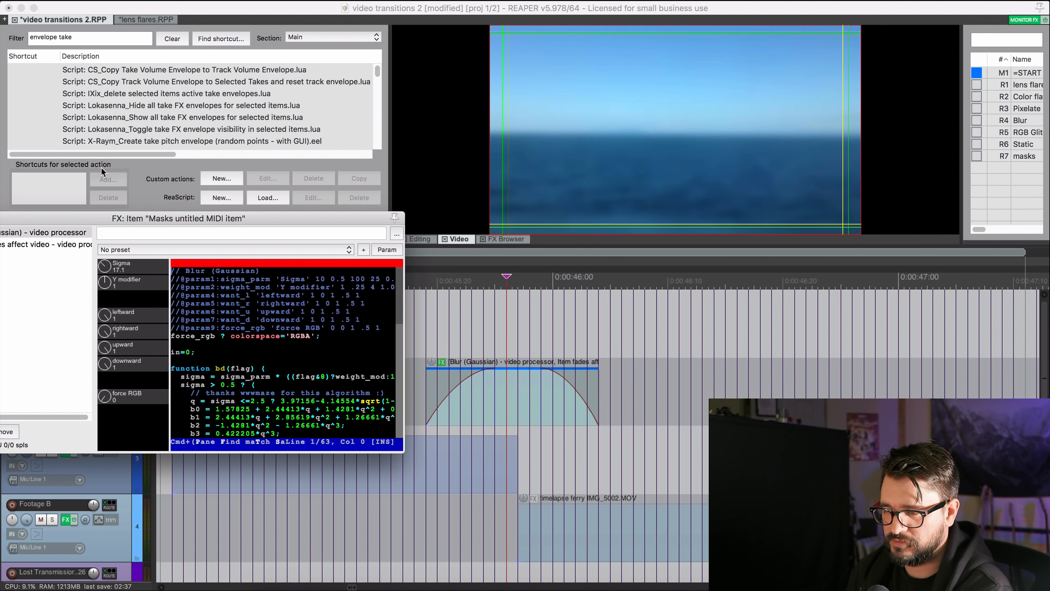
drag(276, 219, 335, 130)
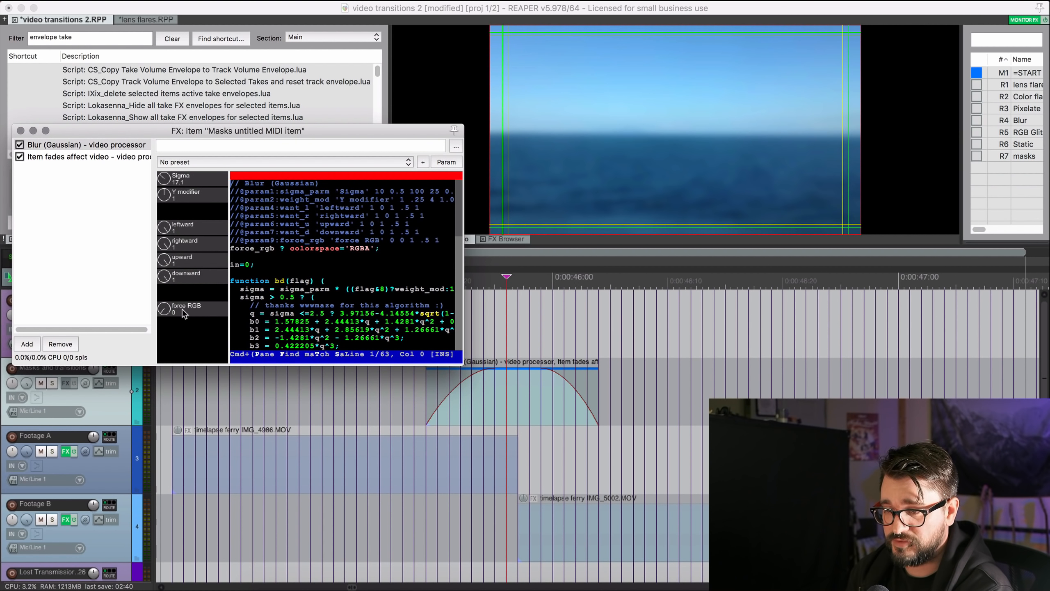
click(20, 130)
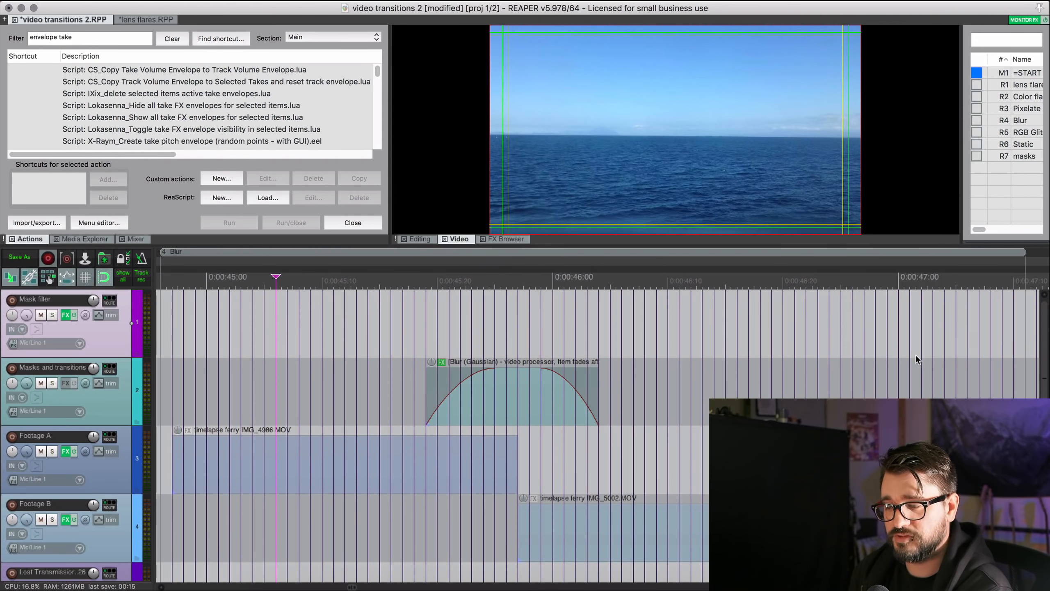
Step: Move on from the blur transition and set the time selection to the RGB Glitch region
click(392, 365)
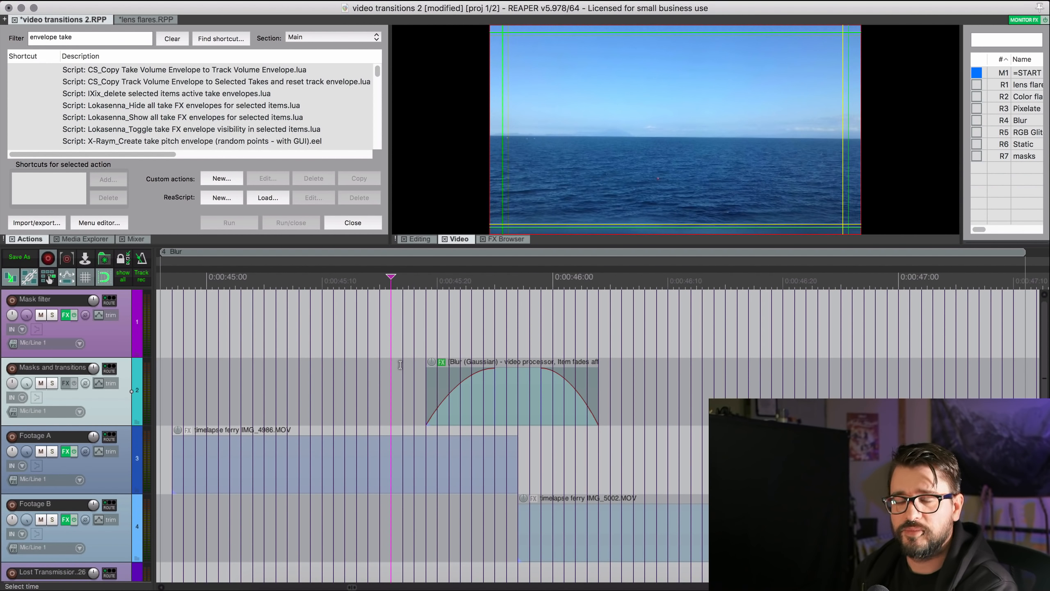
scroll(493, 372, right, 5)
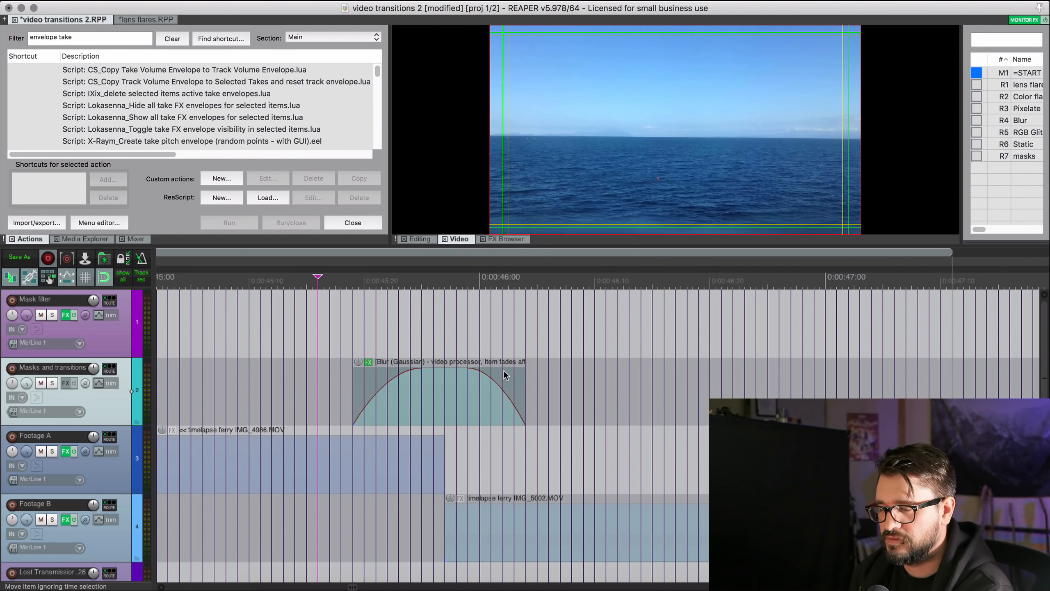
scroll(504, 371, down, 3)
click(502, 277)
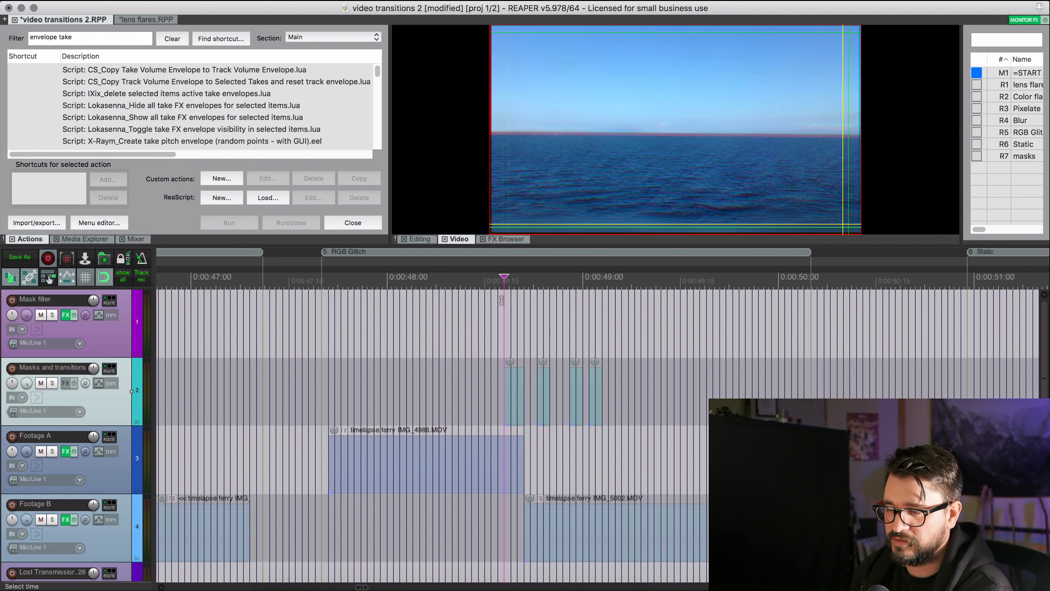
double_click(438, 277)
scroll(453, 286, right, 1)
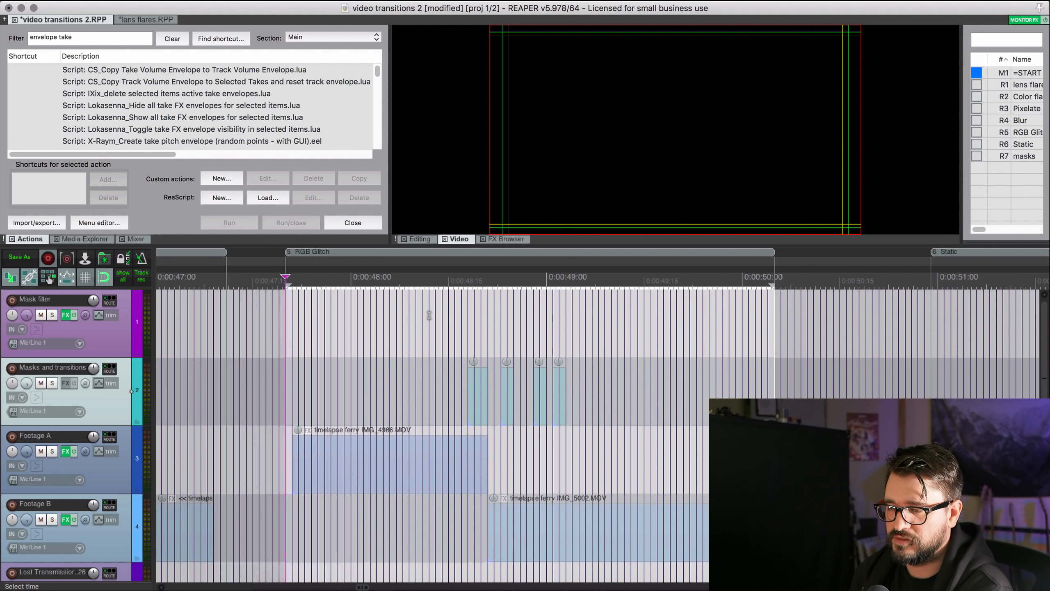
Step: Play the RGB Glitch transition full screen and return to the timeline
double_click(593, 130)
key(space)
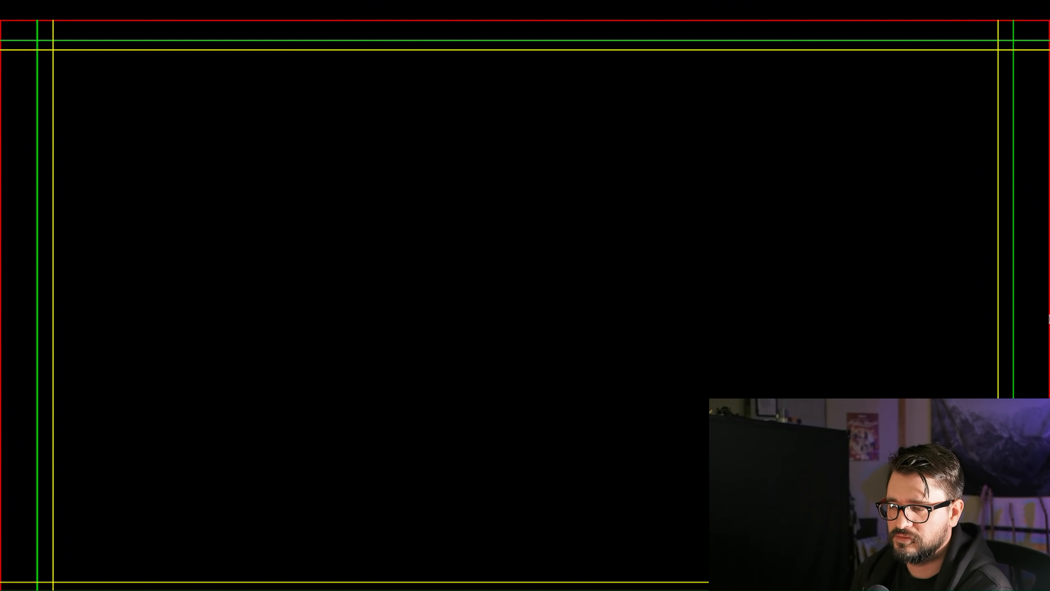
double_click(772, 311)
Step: Open the first RGB decompose item's effect chain, examine its color offsets and locate the FX: RGB decompose preset
click(509, 322)
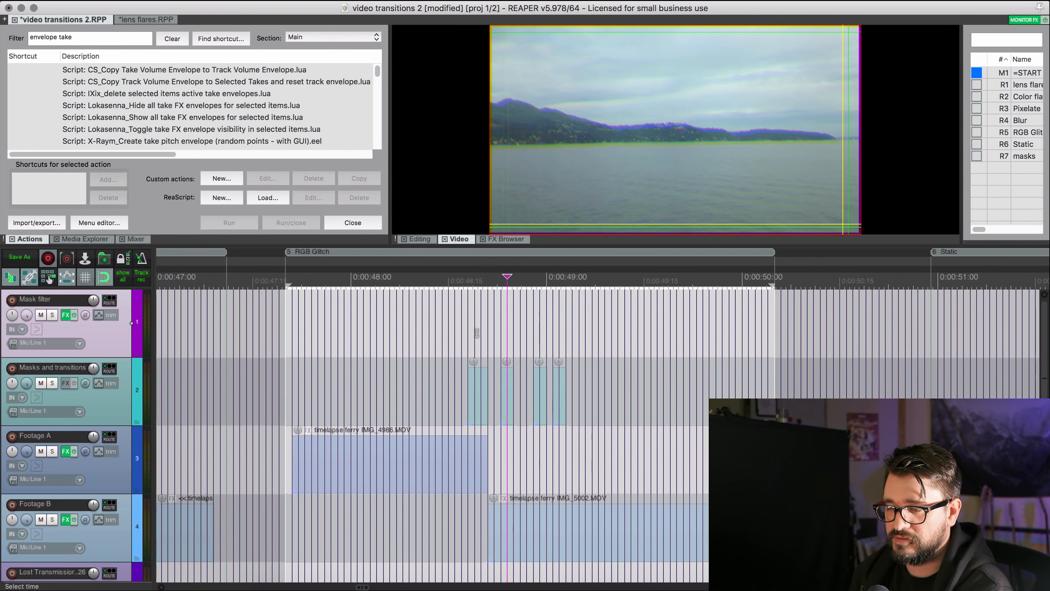
click(475, 333)
scroll(490, 342, up, 8)
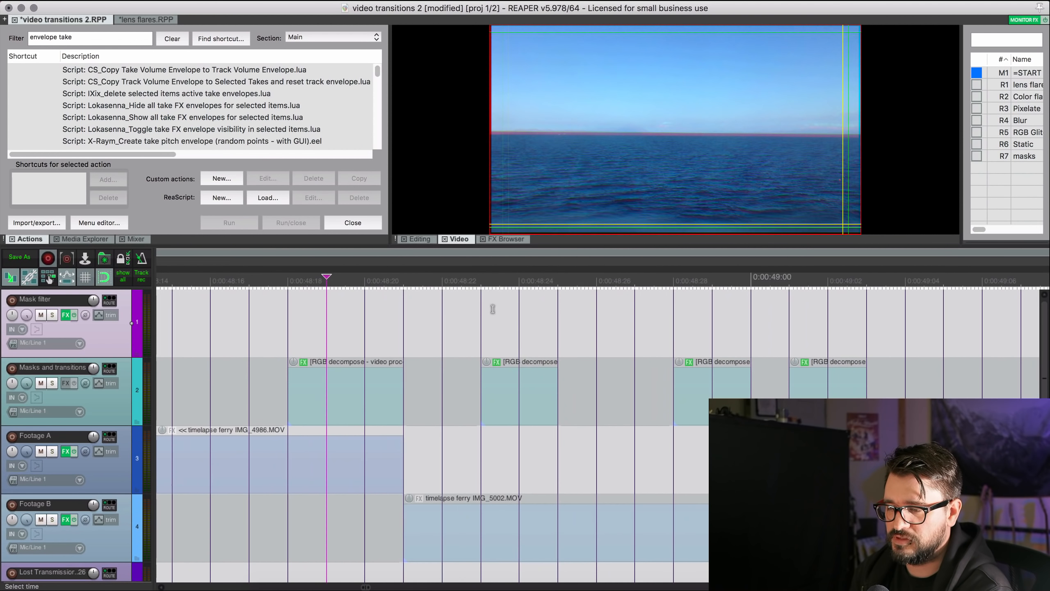
scroll(454, 371, right, 1)
click(276, 361)
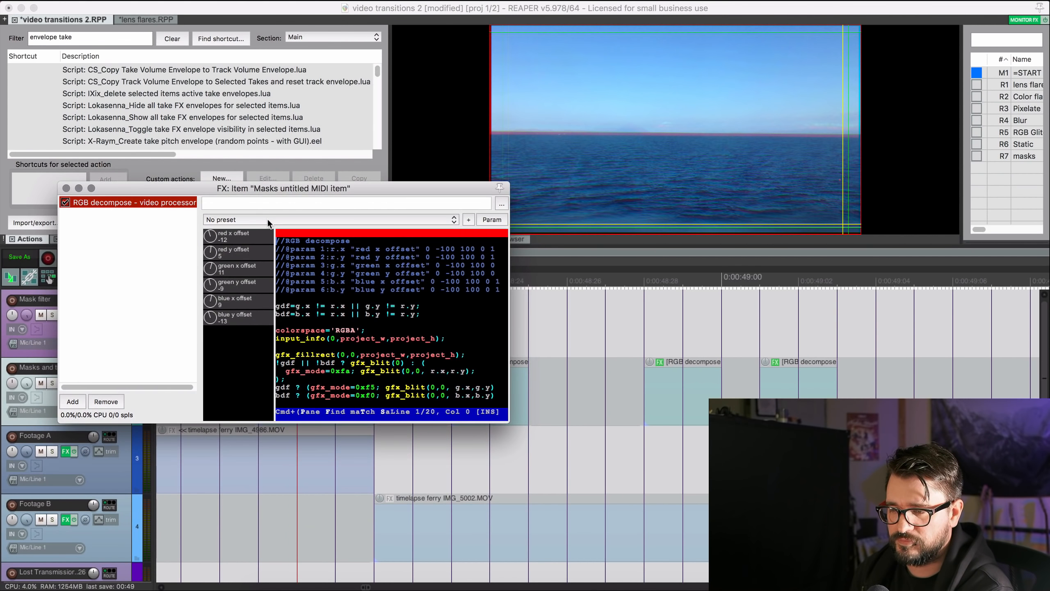
click(267, 218)
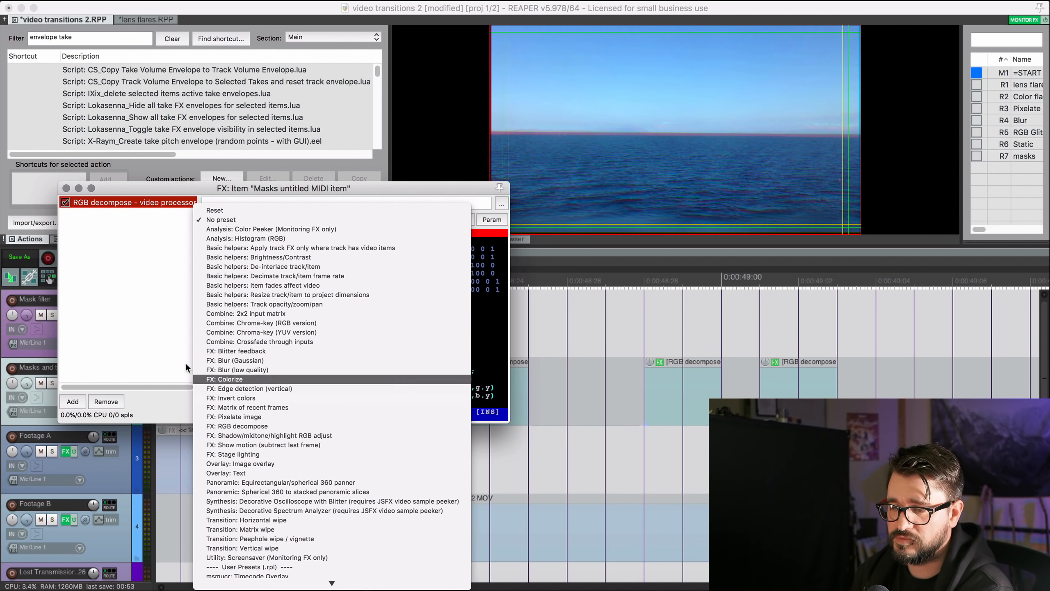
click(139, 335)
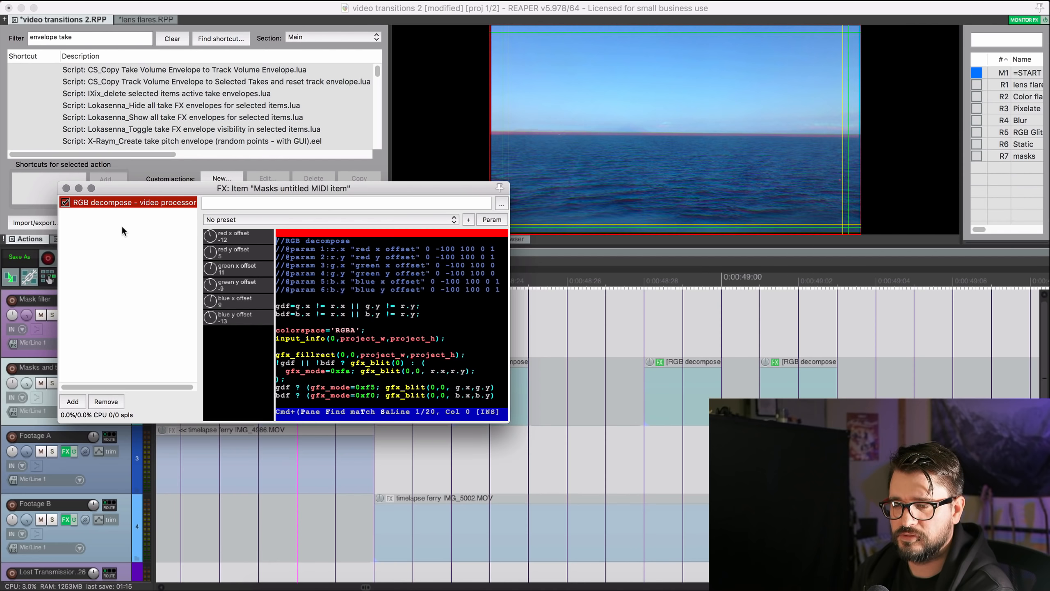
click(66, 189)
Step: Set the time selection over all four RGB decompose items and play the glitch sequence
click(323, 317)
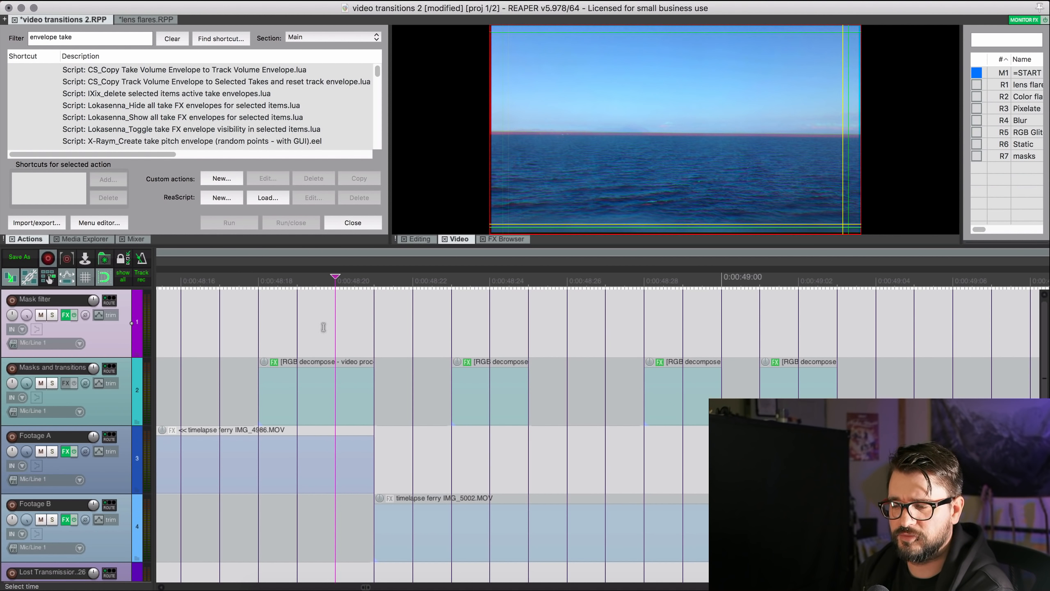
scroll(363, 355, down, 4)
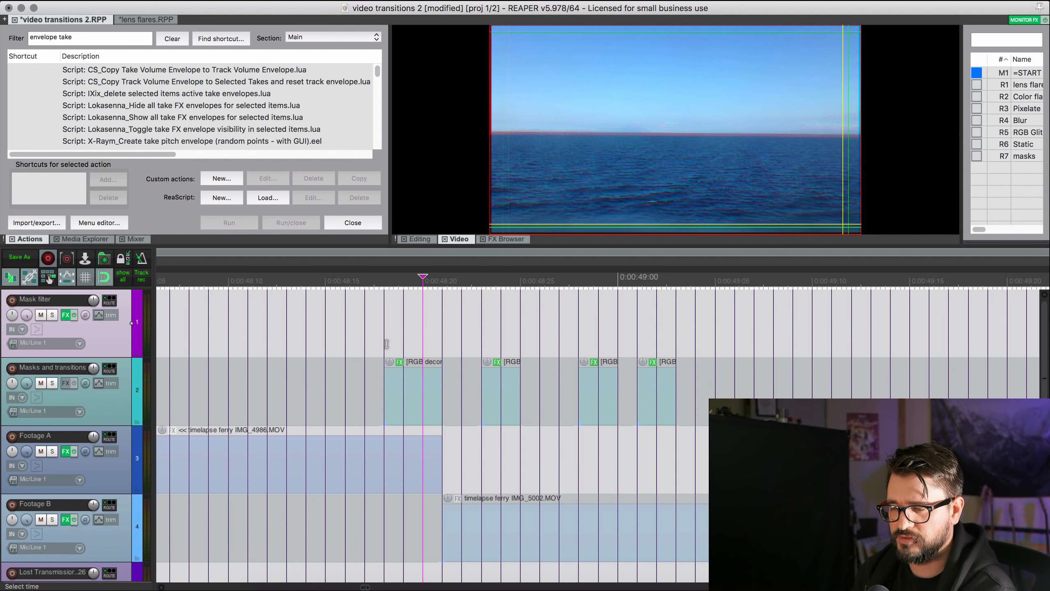
drag(386, 343, 753, 348)
key(space)
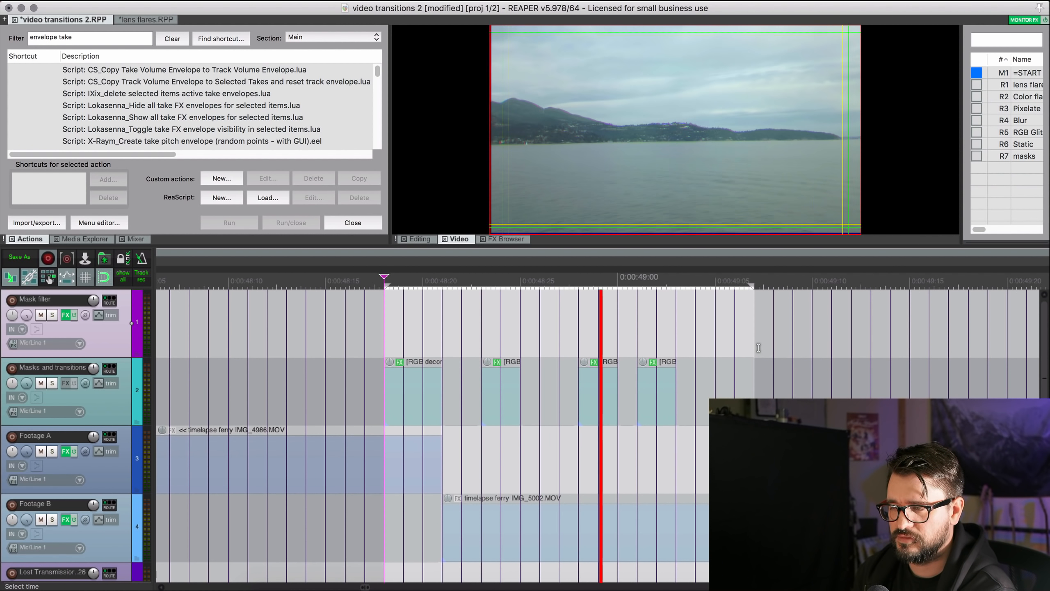
key(space)
Step: Delete the last three RGB decompose items on the Masks and transitions track, keeping only the first one
key(super+z)
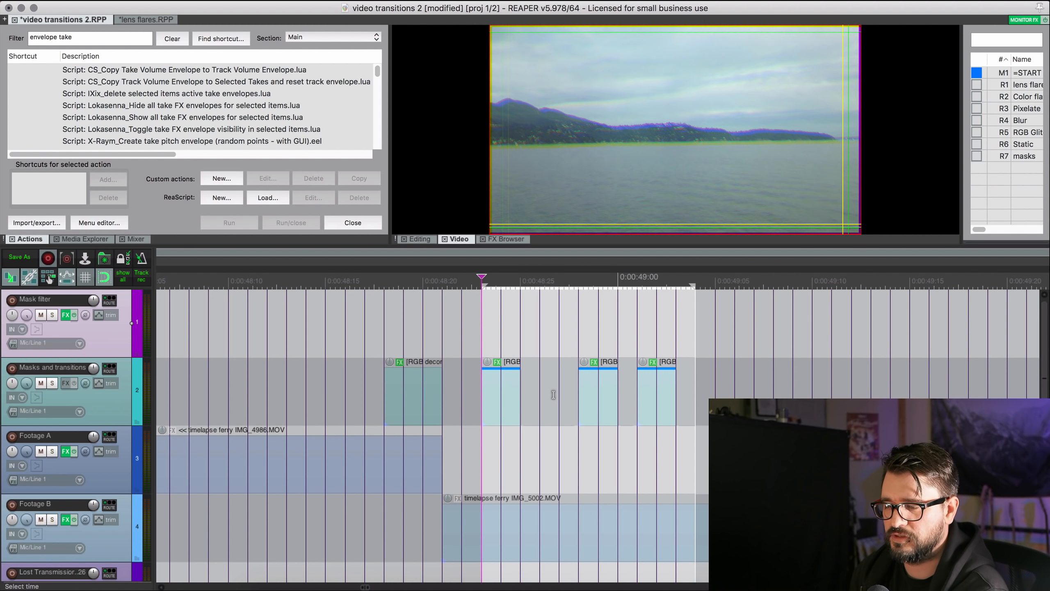
click(597, 396)
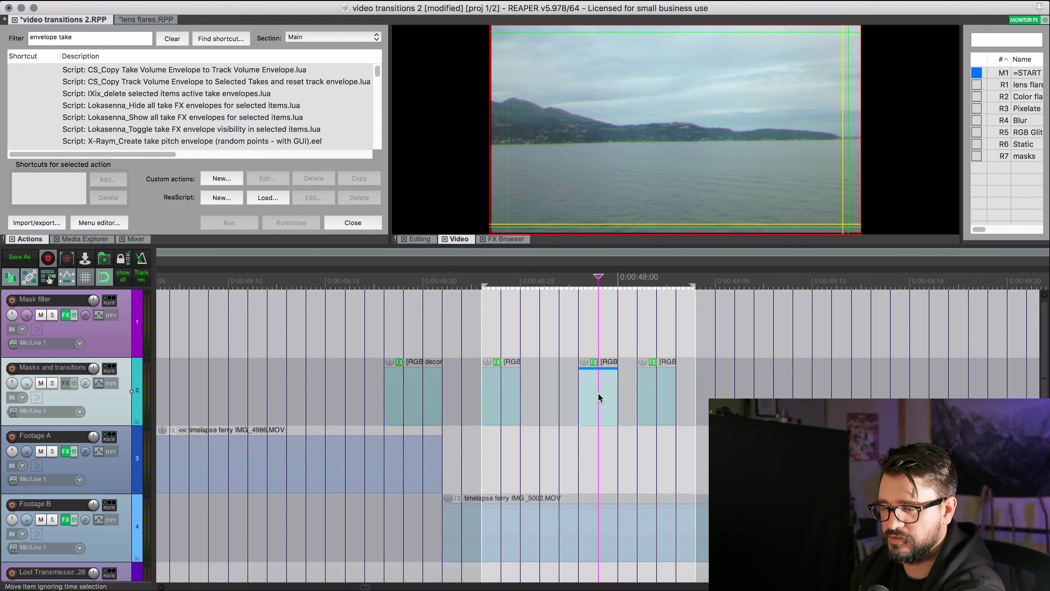
drag(485, 335, 738, 420)
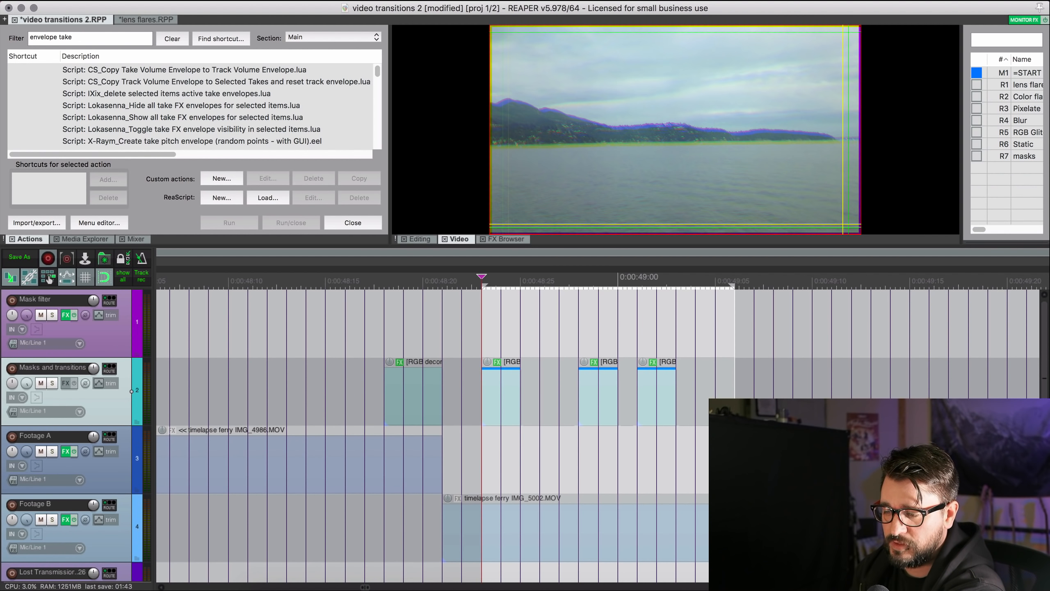
key(Delete)
Step: Extend the remaining RGB decompose item across the cut and move it earlier to span 0:00:48:15 to 0:00:49:03
click(428, 380)
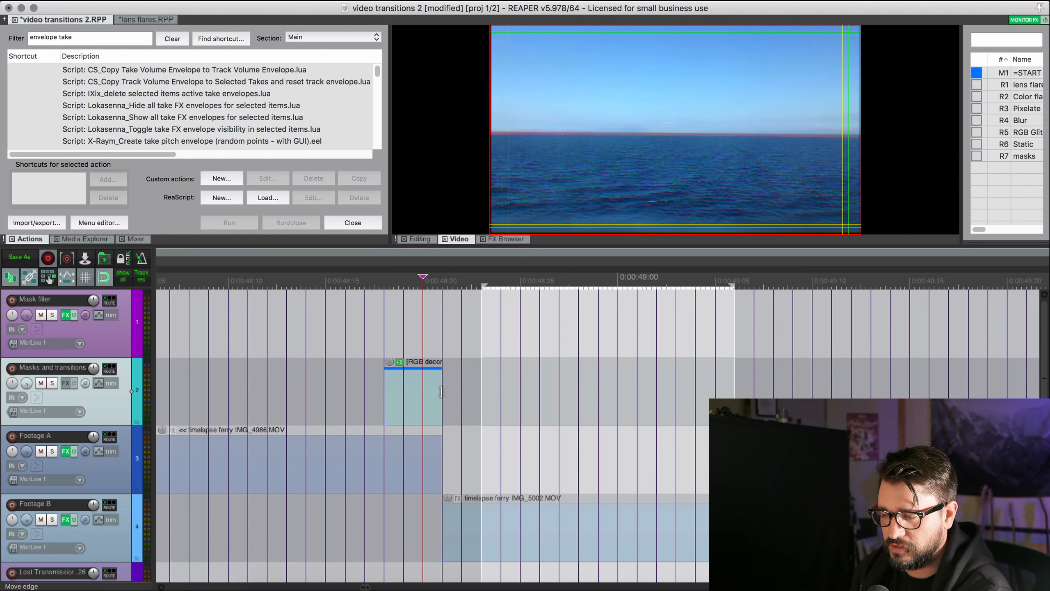
drag(440, 391, 734, 391)
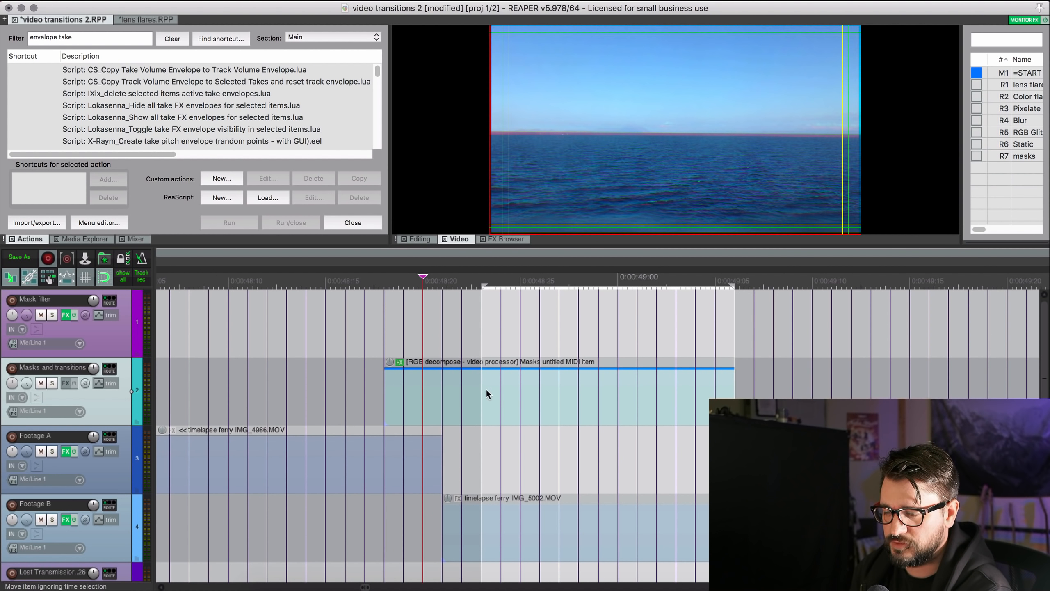
drag(471, 394, 411, 395)
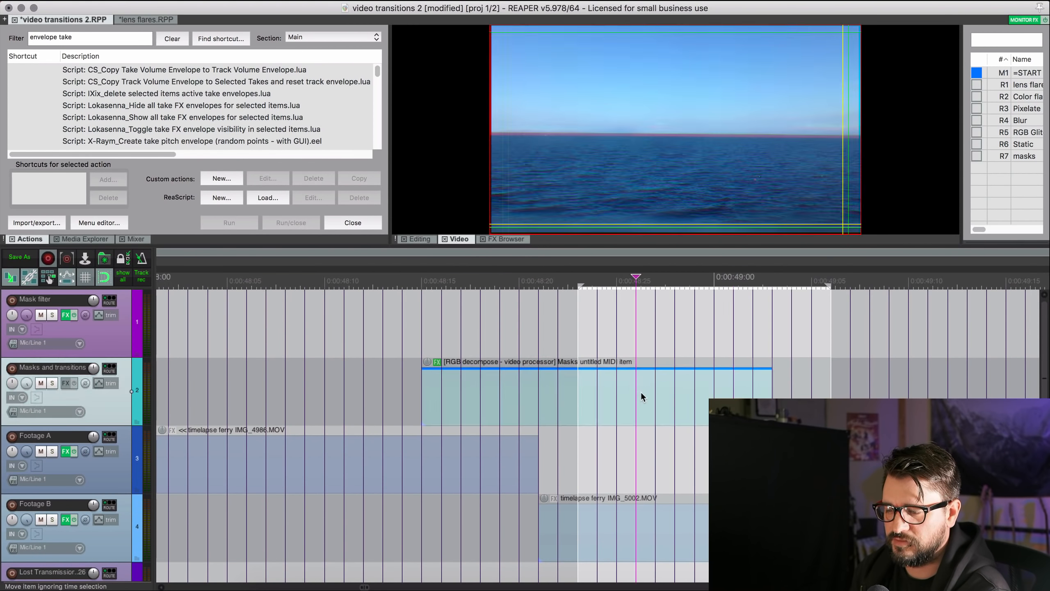
Step: Split the RGB decompose item at 0:00:48:18, trim the remainder's start to 0:00:48:21, and split it again at 0:00:48:23
click(651, 417)
scroll(656, 417, down, 3)
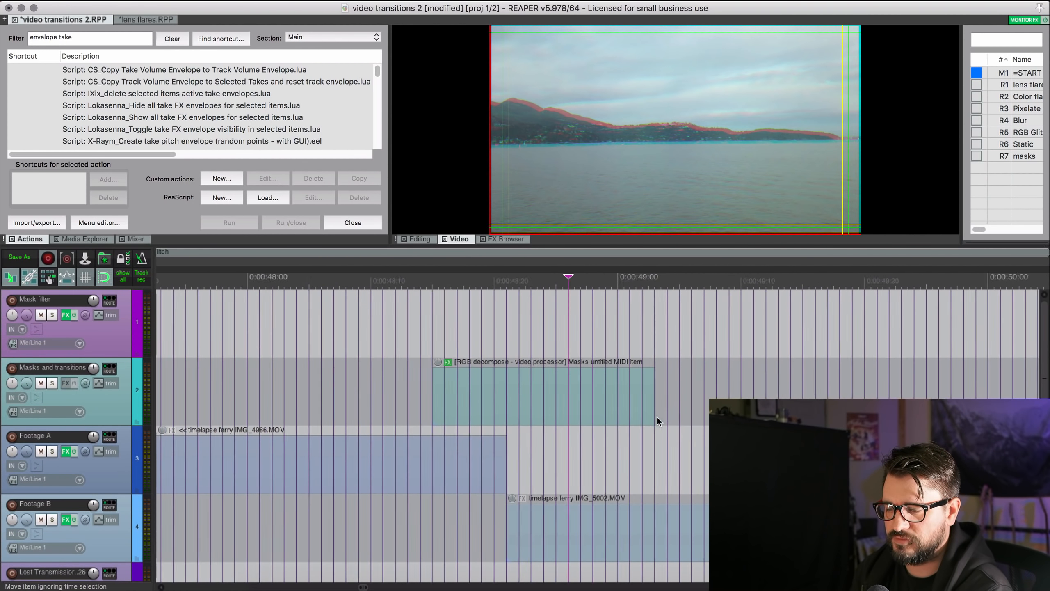
click(498, 401)
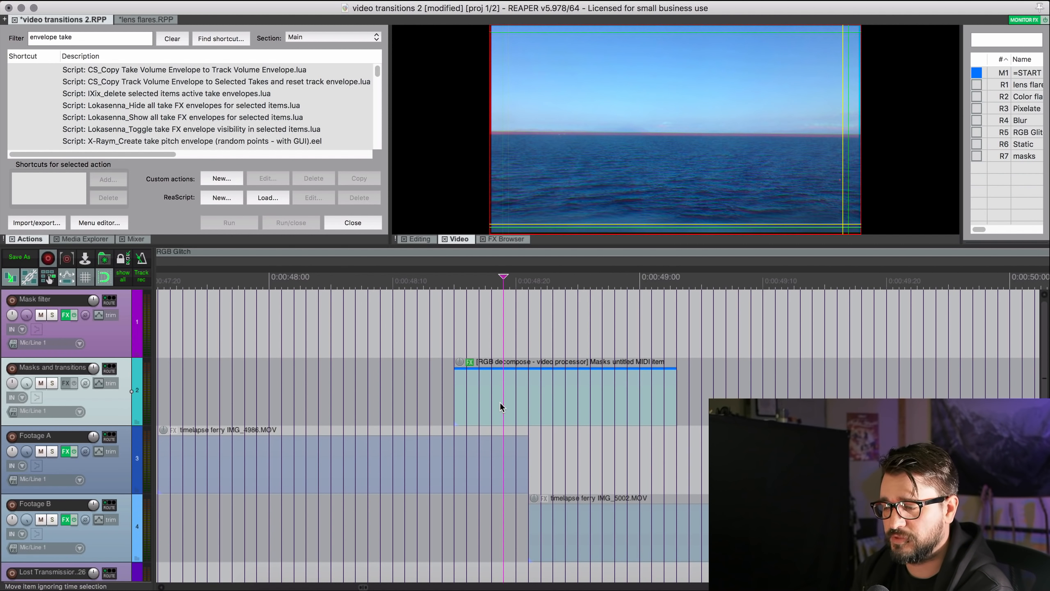
scroll(574, 412, up, 3)
click(565, 406)
key(s)
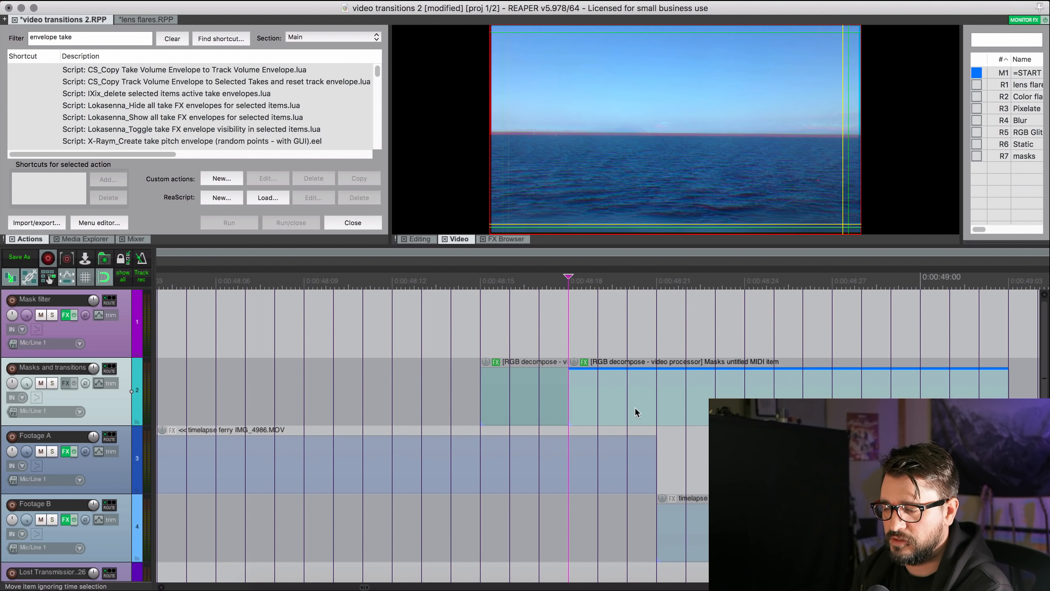
click(655, 403)
key(a)
click(715, 405)
key(s)
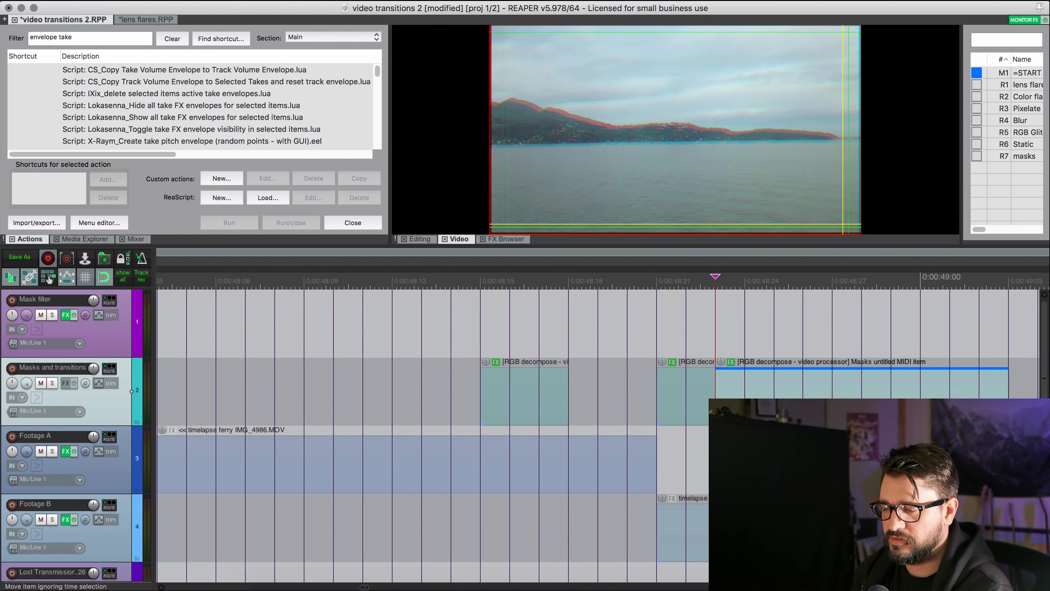
Step: Cut the rest of the RGB decompose item into short bursts at 0:00:48:24–48:25, 0:00:48:26–48:28 and 0:00:49:00–49:03
key(Right)
key(a)
key(Right)
key(s)
key(Right)
key(a)
key(Right)
key(Right)
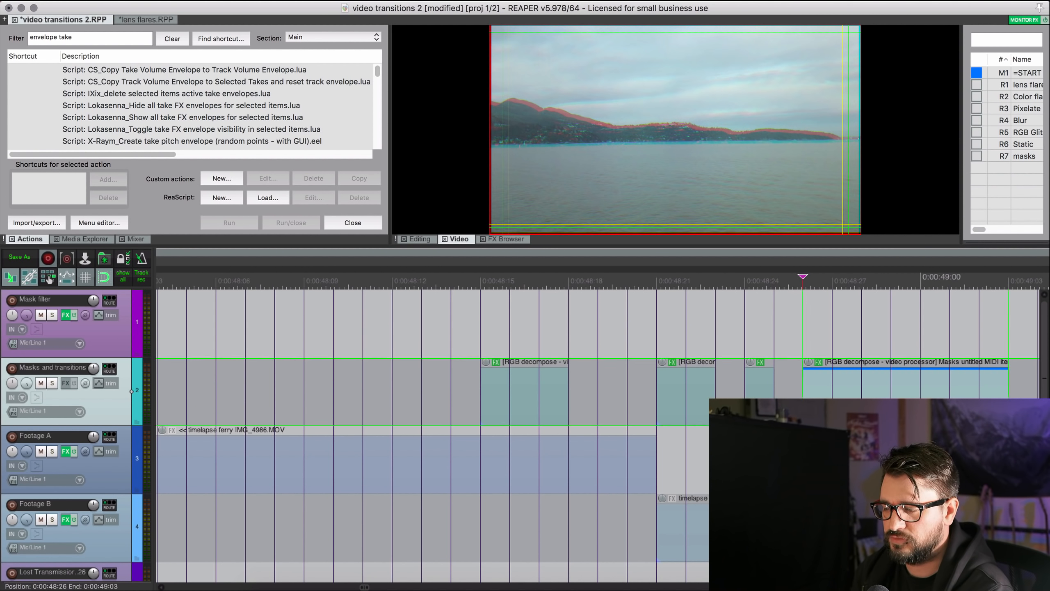
key(s)
key(Right)
key(Right)
key(a)
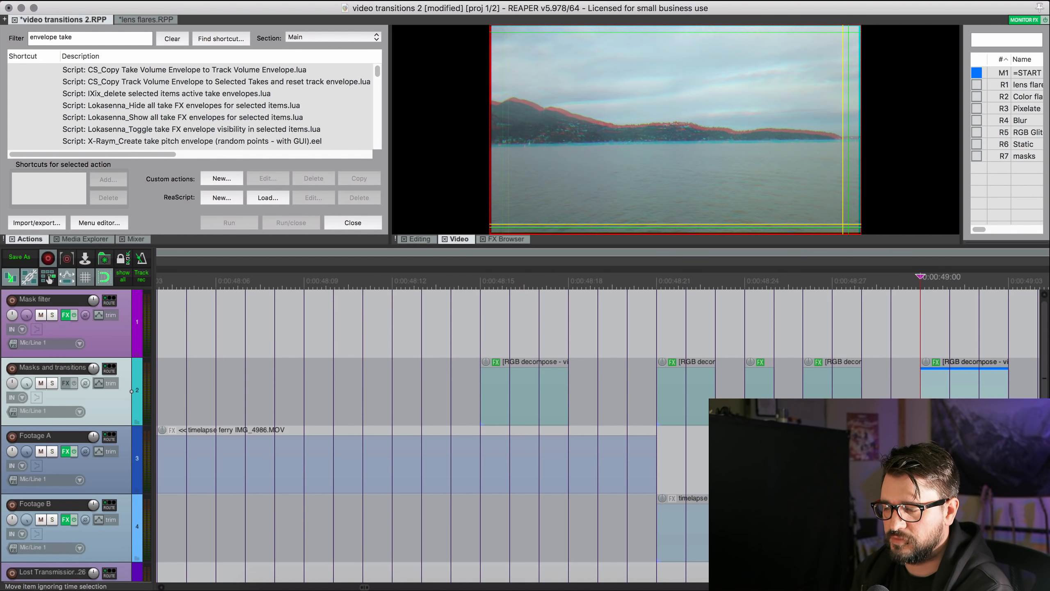
Step: Play the rebuilt glitch full screen from about 0:00:48:10 and return to the stopped timeline
scroll(488, 399, down, 3)
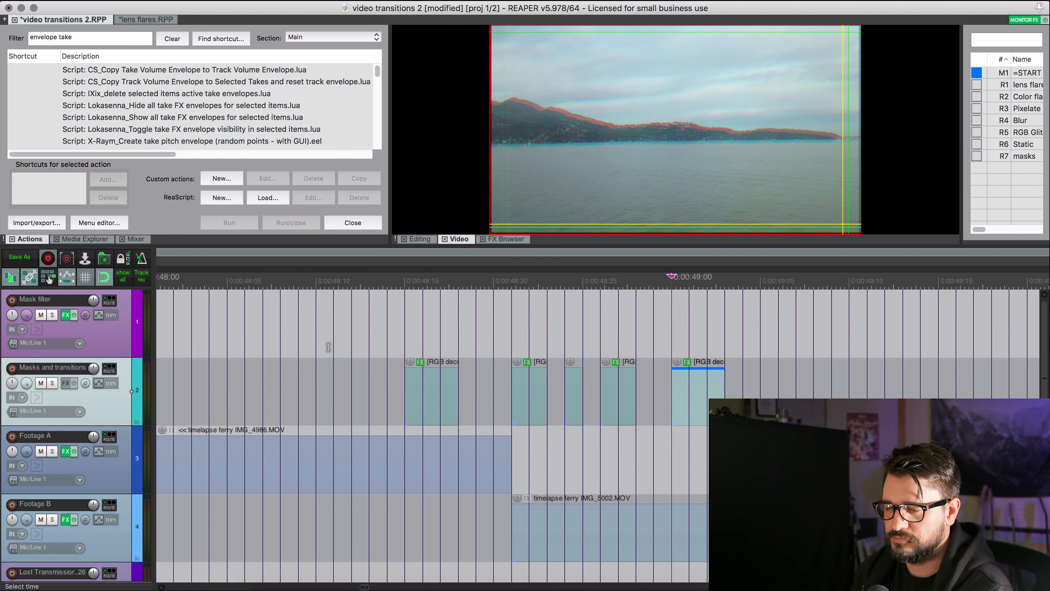
click(330, 352)
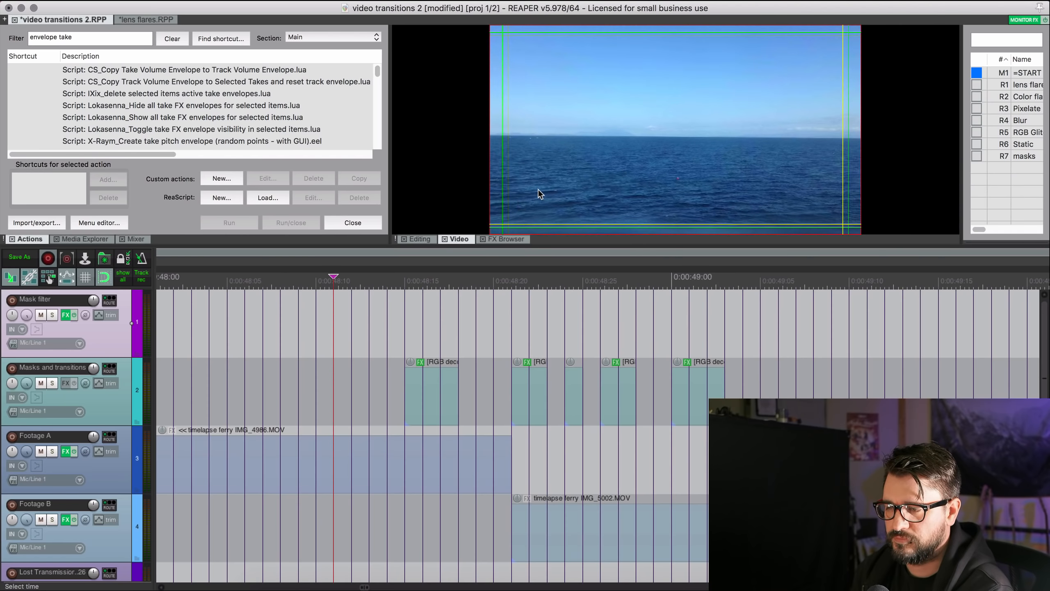
double_click(538, 189)
key(space)
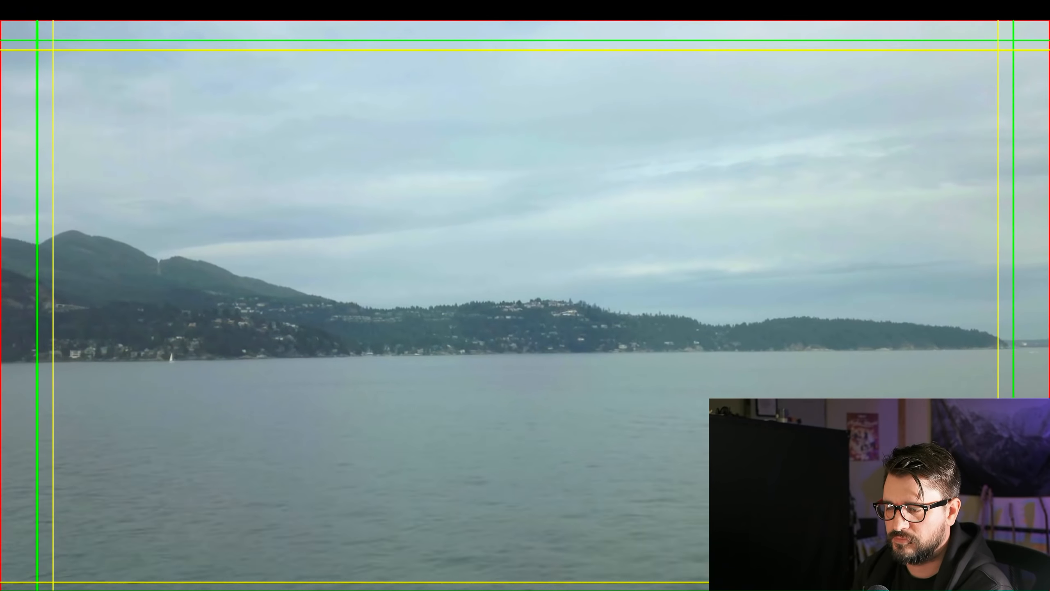
key(Escape)
click(644, 400)
scroll(645, 402, down, 3)
key(space)
click(428, 389)
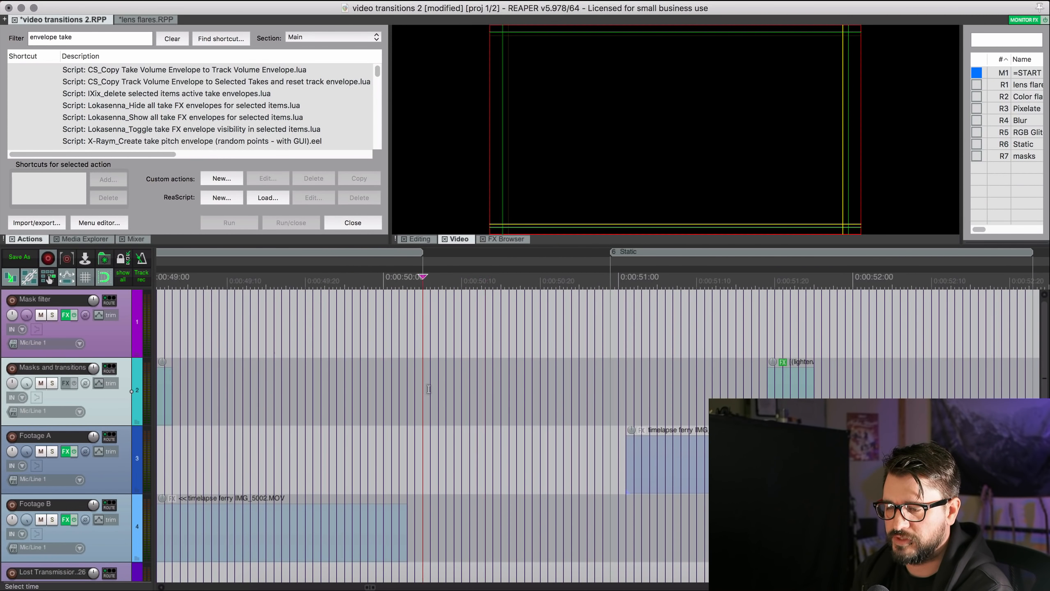
Step: Copy the Lost Transmissions sound item from the Pixelate transition to the start of the RGB glitch at 0:00:48:15
scroll(430, 390, down, 2)
scroll(459, 395, right, 2)
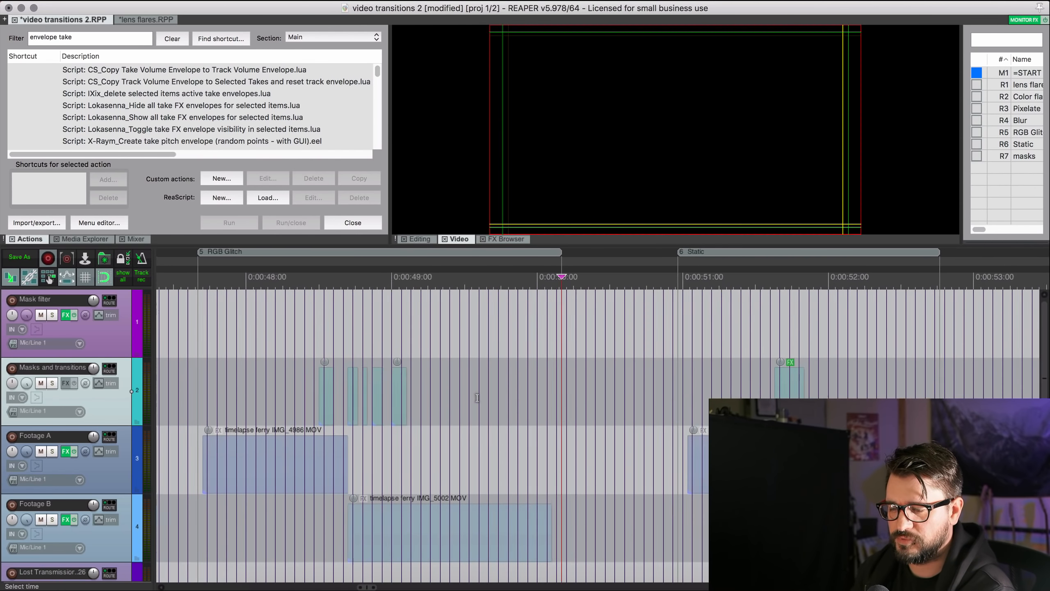
scroll(476, 398, down, 4)
scroll(469, 403, down, 2)
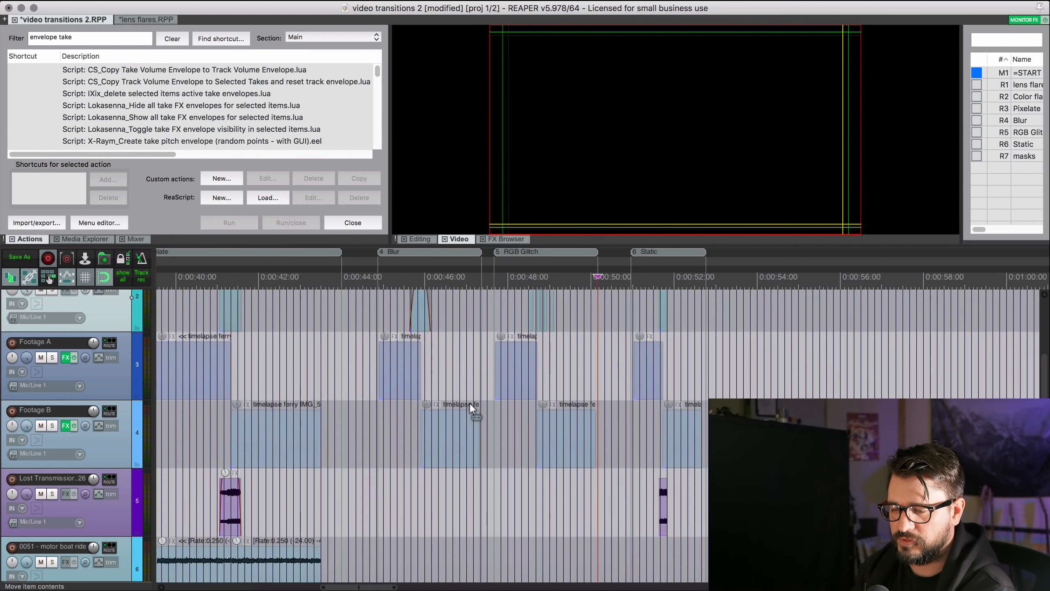
scroll(473, 408, down, 2)
scroll(422, 462, left, 2)
drag(304, 441, 627, 448)
scroll(627, 426, up, 3)
scroll(626, 421, up, 6)
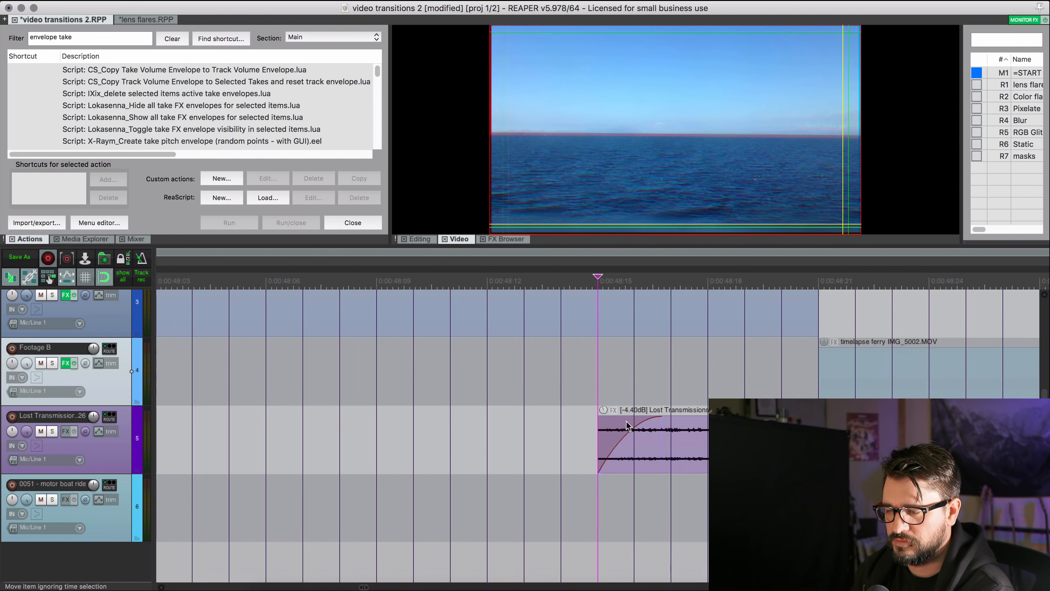
scroll(628, 419, up, 1)
scroll(628, 417, down, 2)
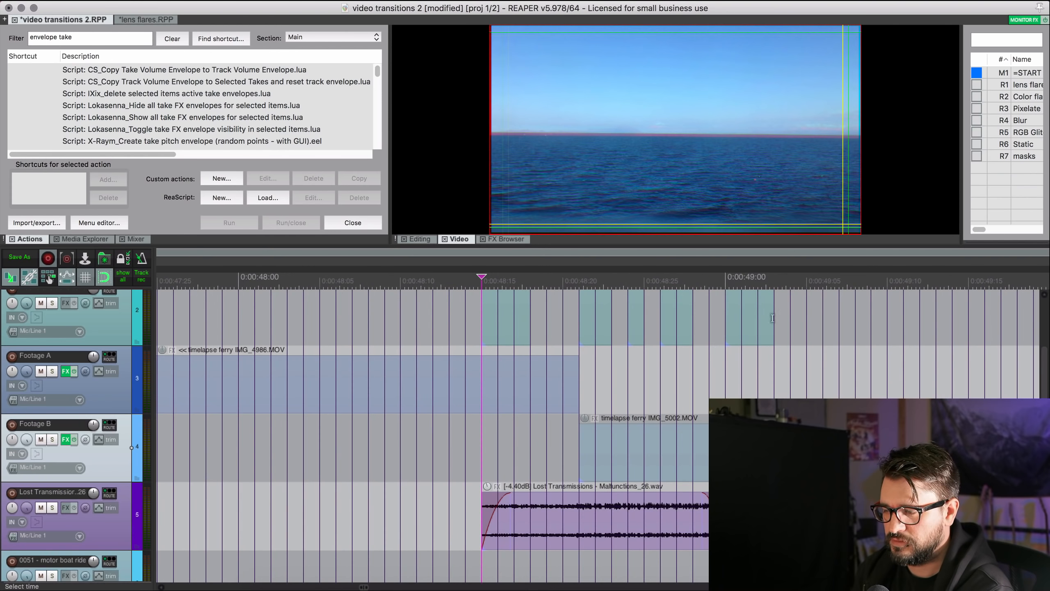
Step: Delete the last RGB decompose burst and extend the preceding one to end at 0:00:49:00
click(758, 335)
key(Delete)
click(686, 329)
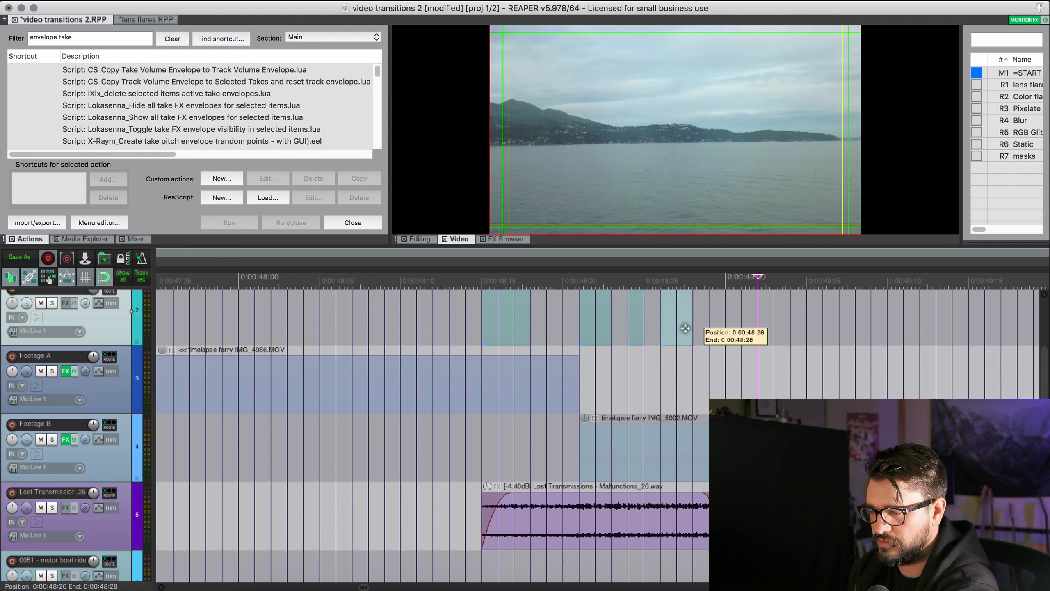
drag(694, 330, 732, 330)
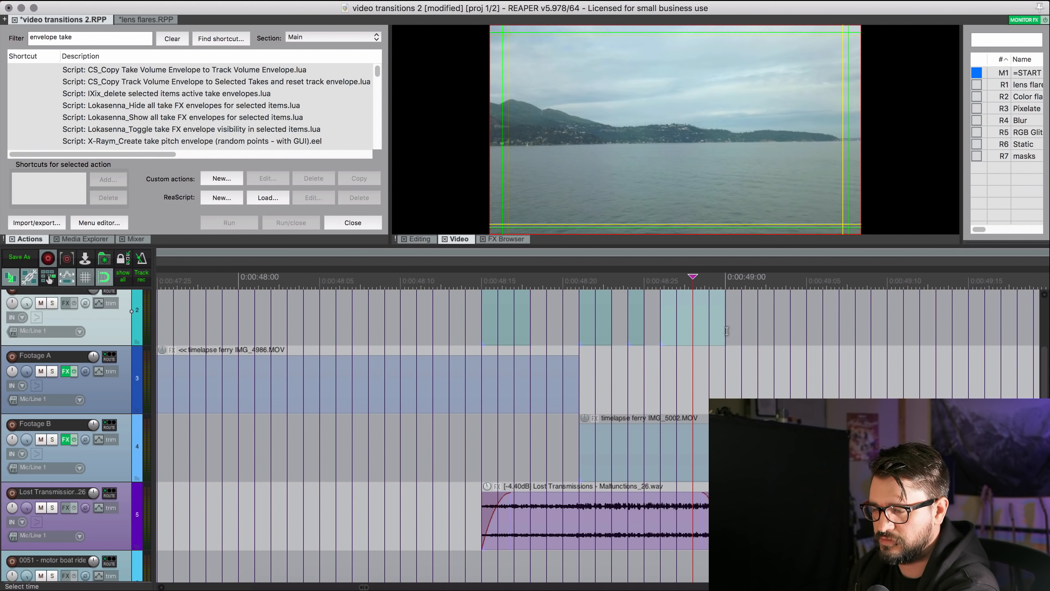
Step: Play the RGB glitch with its sound full screen from before the first burst and return to the timeline
click(376, 326)
double_click(579, 124)
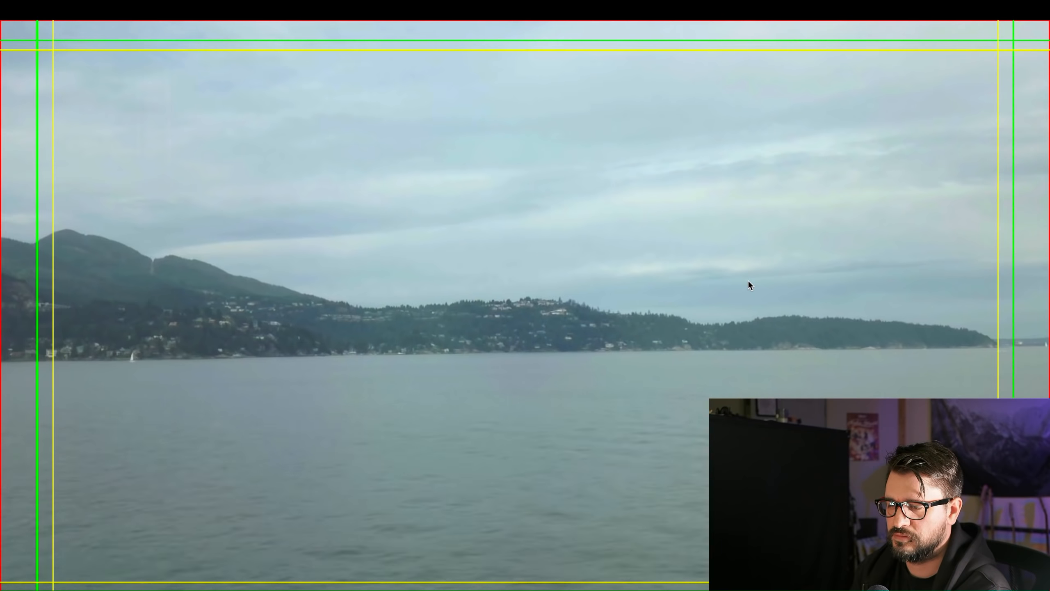
double_click(748, 279)
click(684, 343)
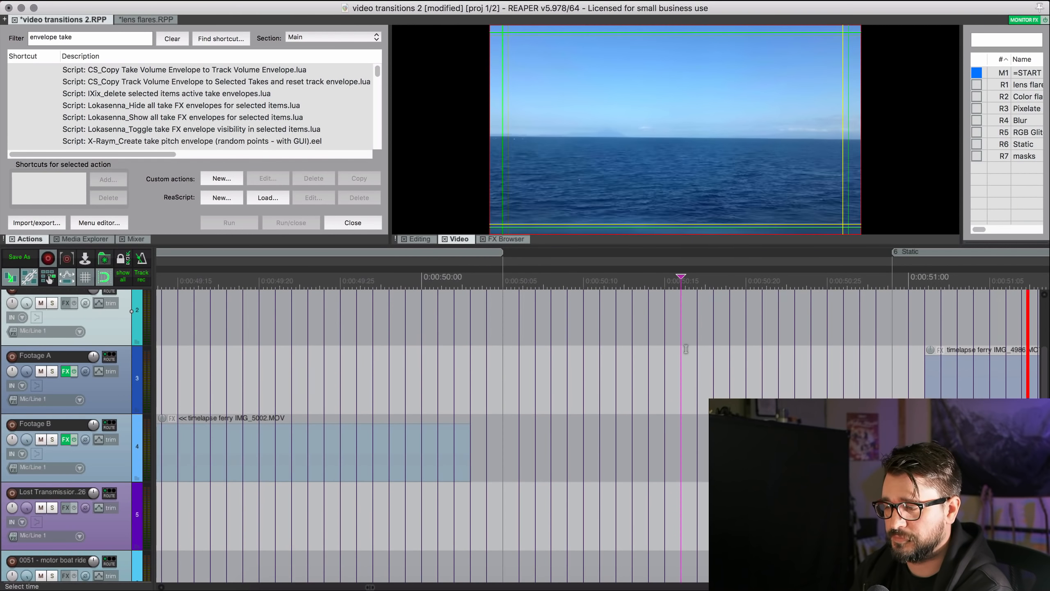
scroll(682, 348, down, 3)
key(space)
key(space)
key(space)
Step: Set the time selection to the Static region, play its transition full screen, and return to the timeline
click(604, 312)
scroll(605, 312, right, 4)
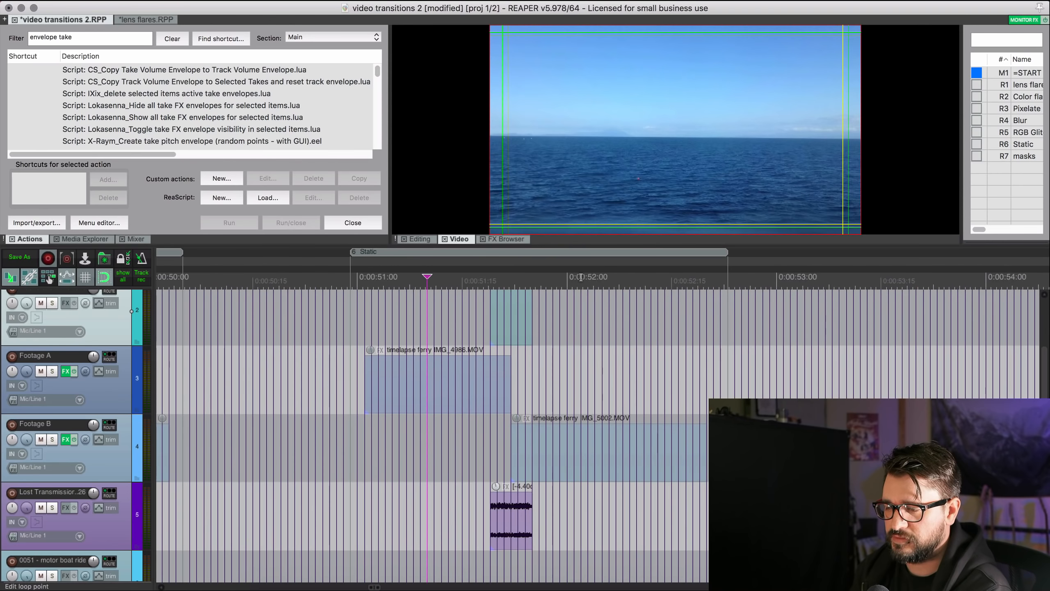
double_click(620, 252)
scroll(640, 318, up, 3)
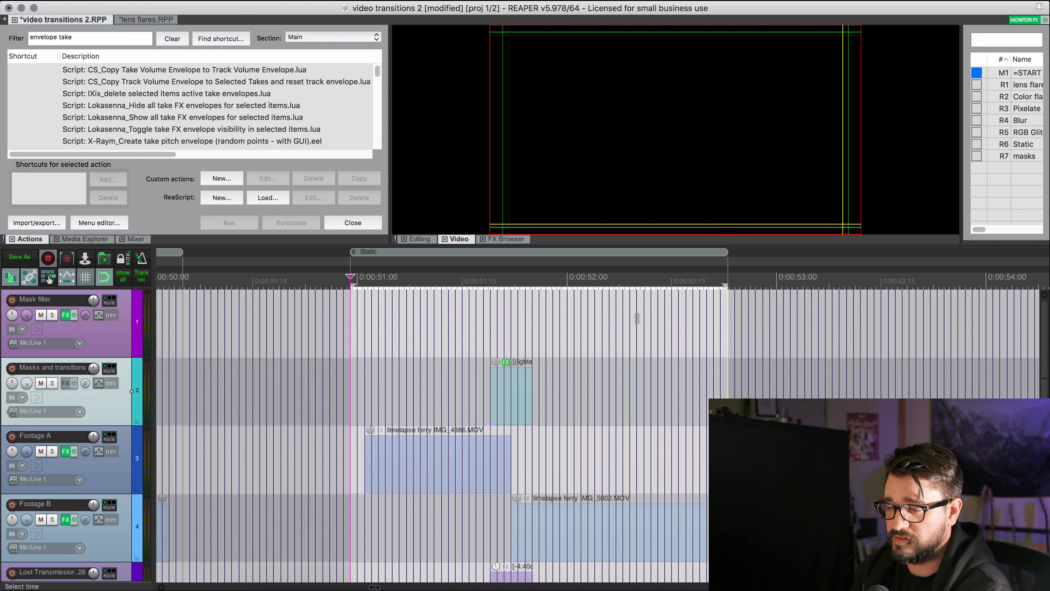
key(f)
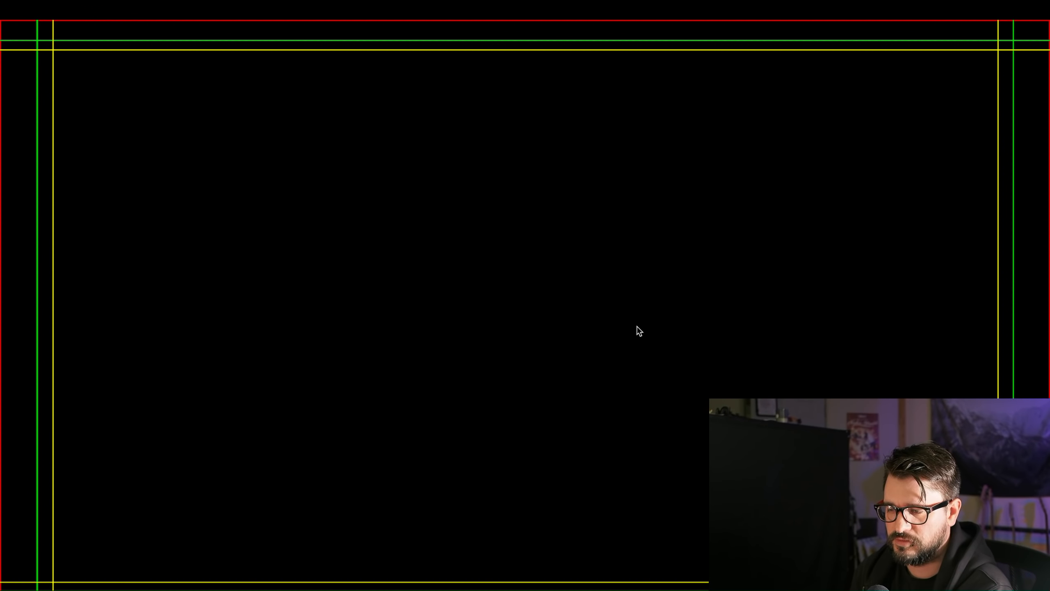
key(space)
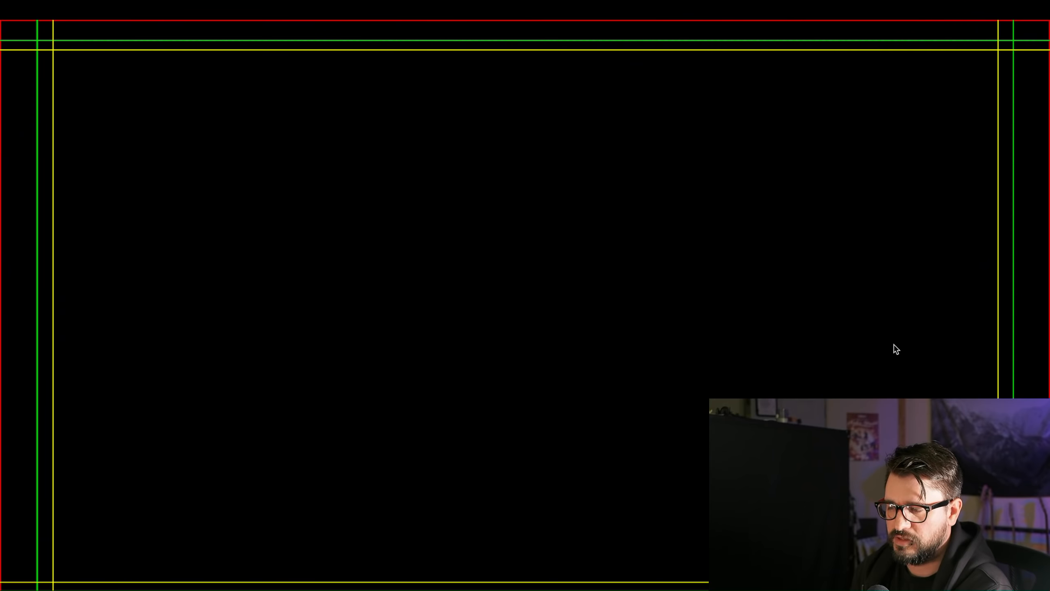
key(f)
Step: Place the playhead at the start of the static overlay item and inspect that frame full screen
scroll(566, 372, up, 5)
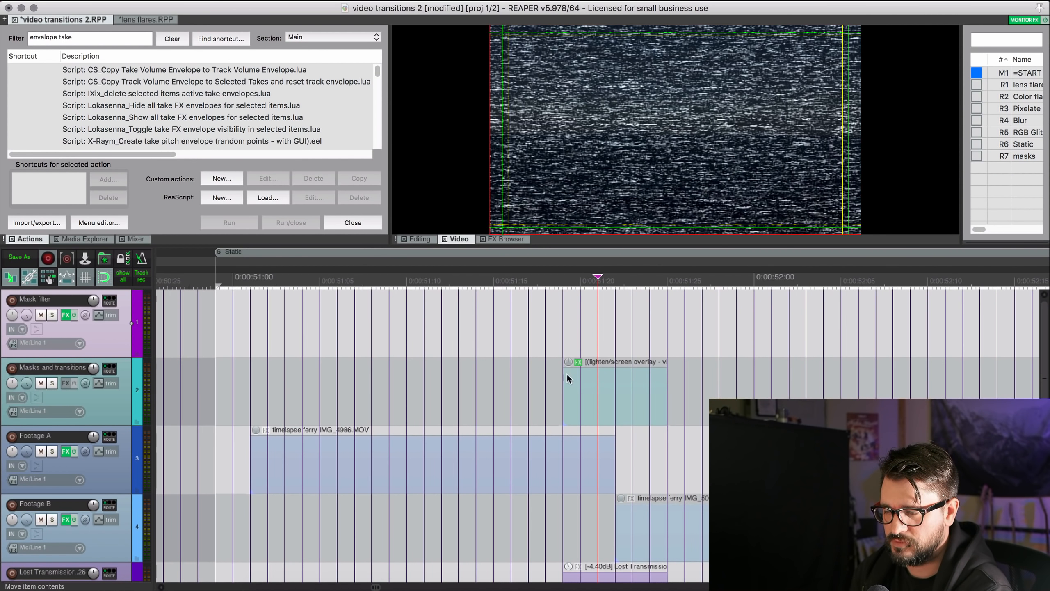
drag(566, 386, 565, 390)
scroll(575, 334, down, 3)
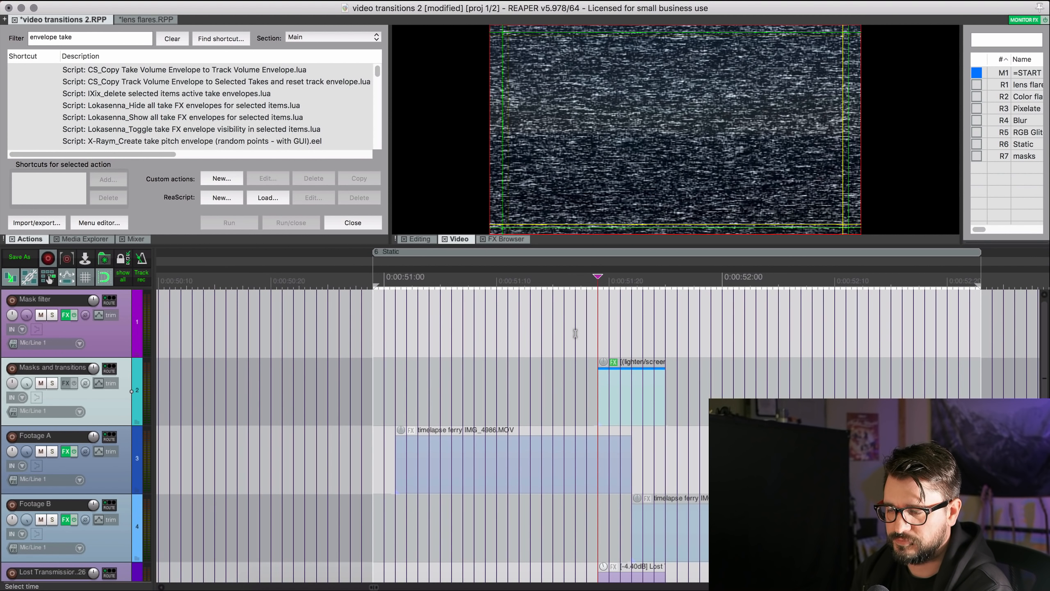
scroll(575, 322, right, 3)
scroll(576, 322, down, 1)
scroll(576, 322, right, 1)
double_click(659, 219)
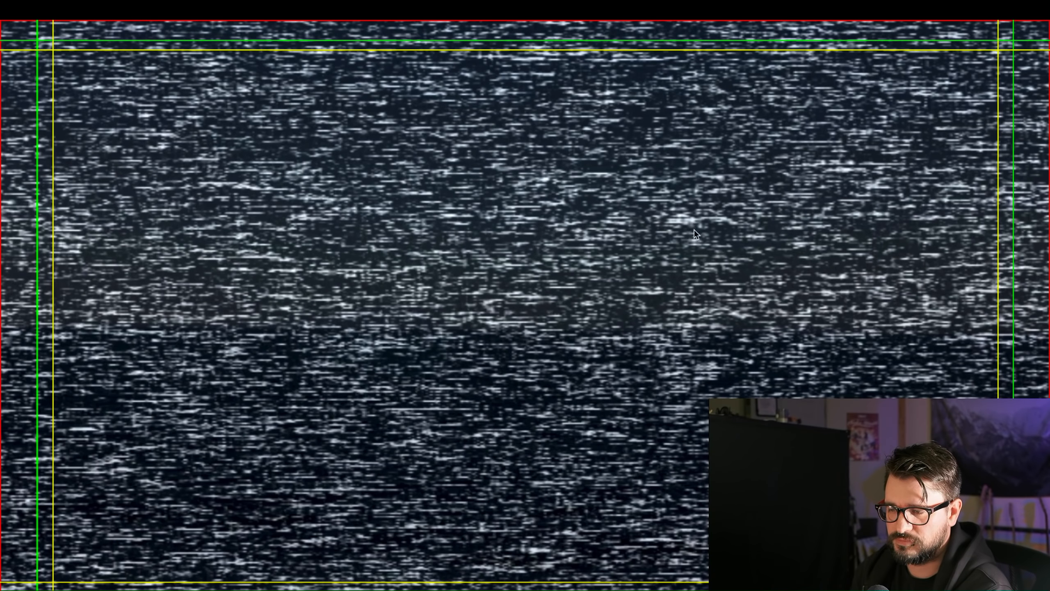
double_click(788, 249)
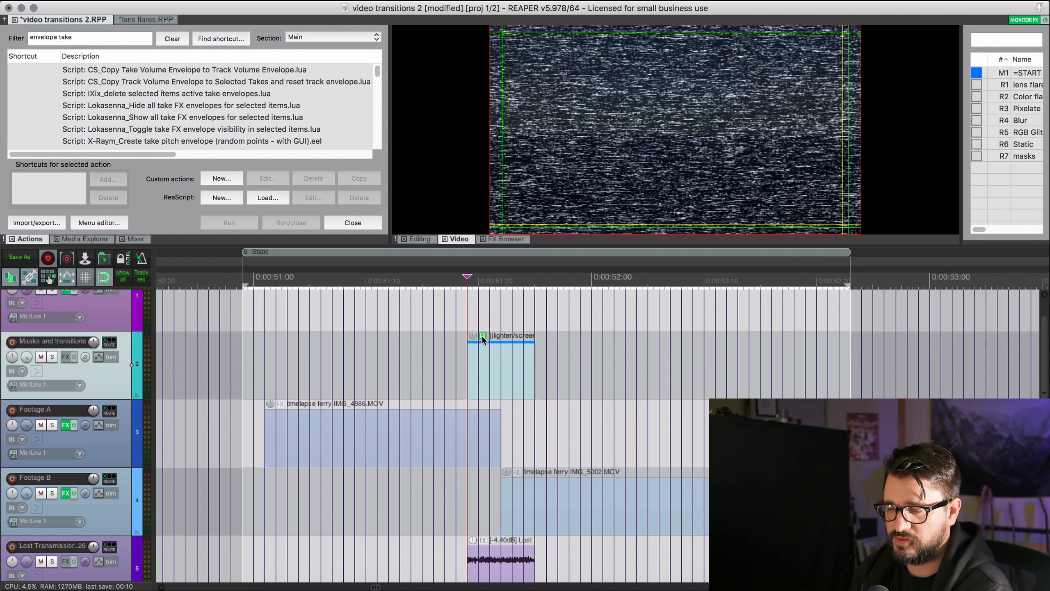
Step: Open the static item's effect chain, bypass lighten/screen overlay and Essential Video Controls, and inspect the raw noise clip full screen
click(482, 336)
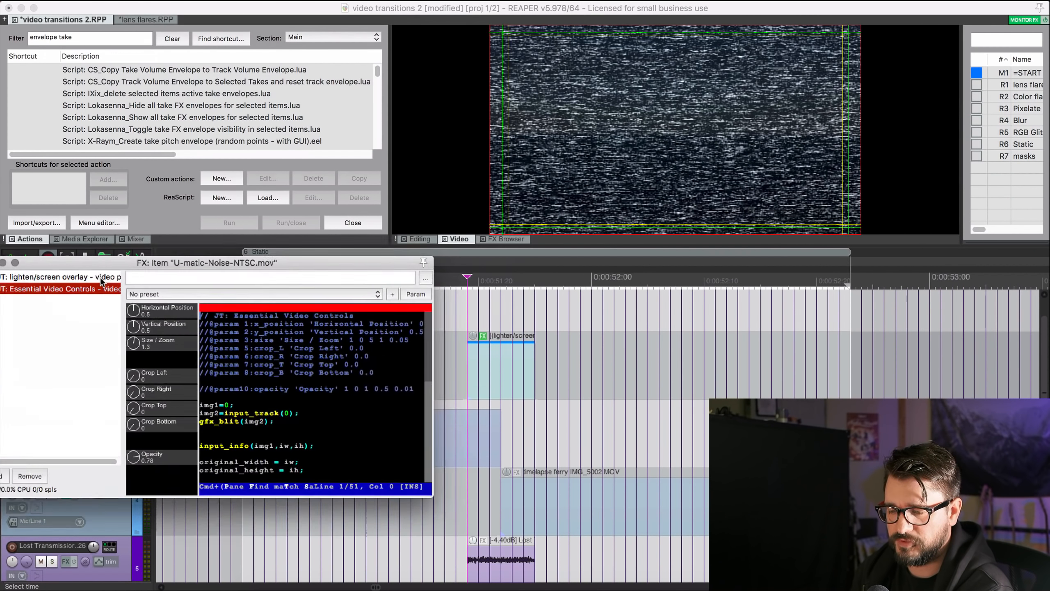
drag(106, 261, 166, 89)
double_click(647, 118)
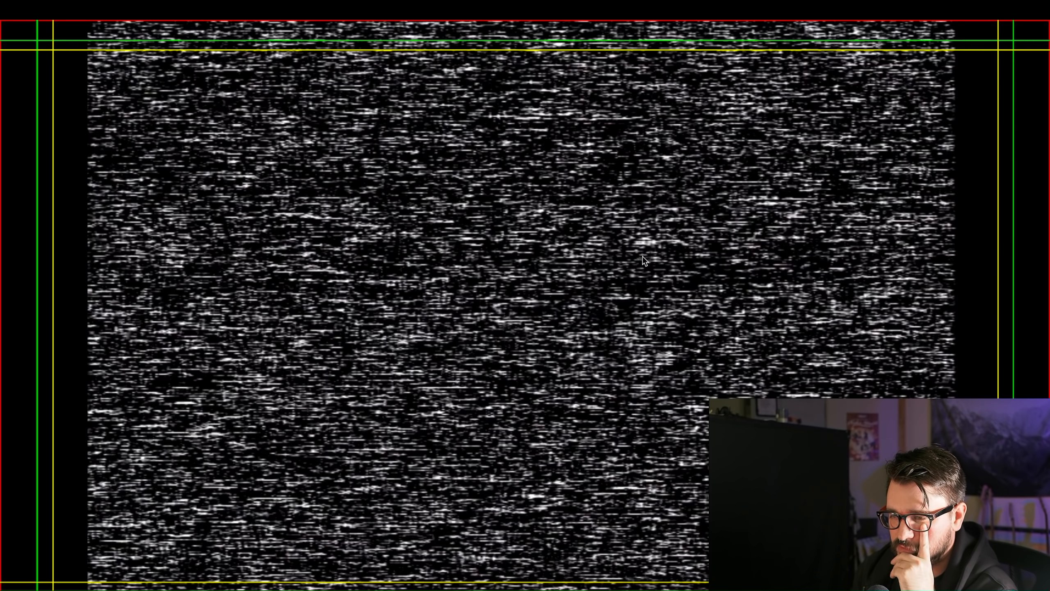
double_click(670, 275)
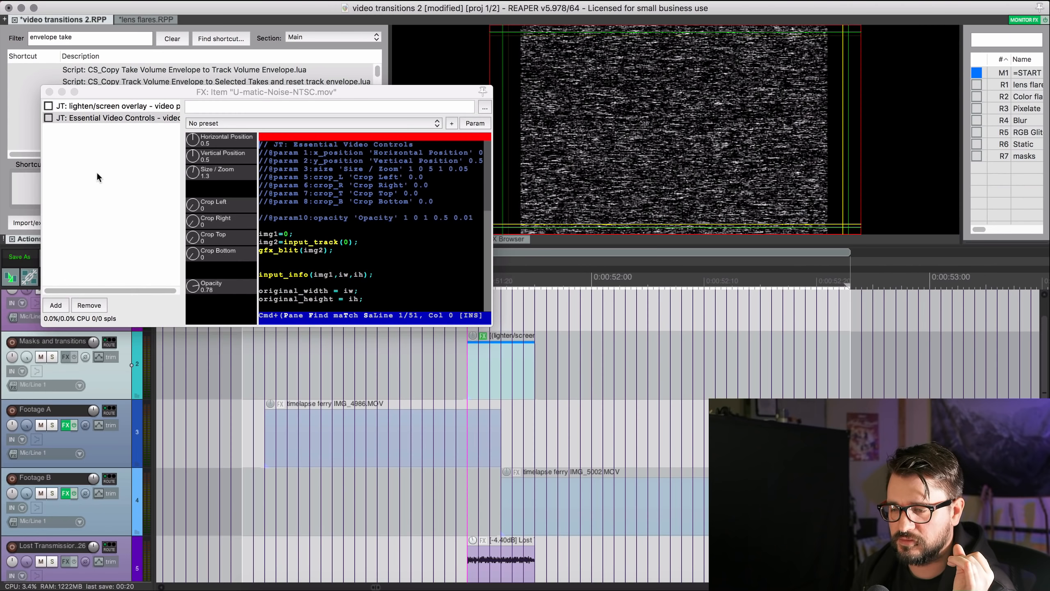
Step: Re-enable Essential Video Controls on the noise clip, reduce its opacity to 0.53 and inspect the blend with the footage full screen
click(48, 118)
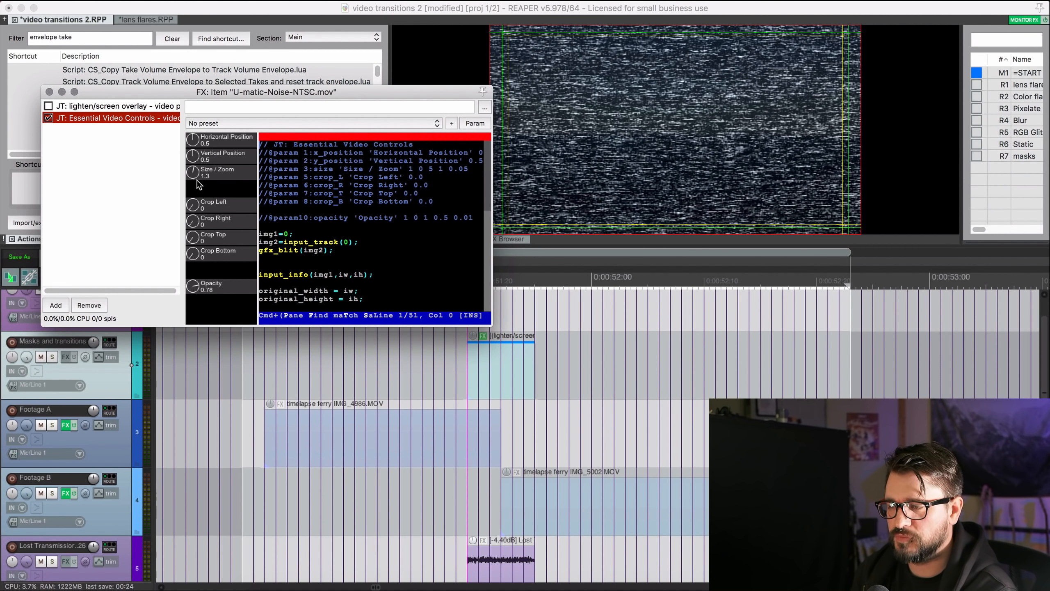
click(66, 185)
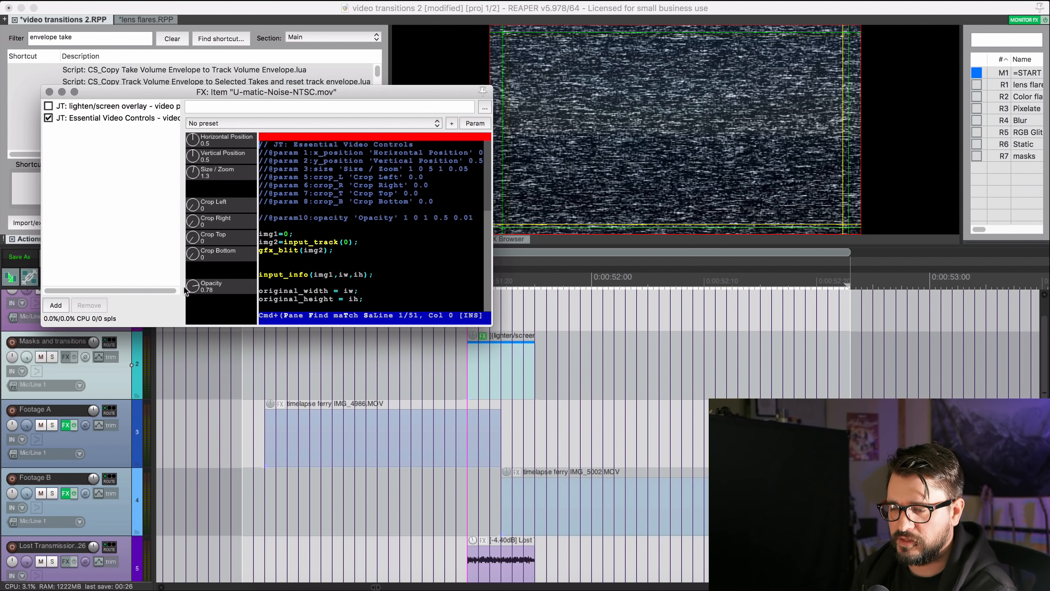
mouse_move(194, 289)
mouse_down()
mouse_move(203, 305)
mouse_move(205, 264)
mouse_move(205, 292)
mouse_move(207, 275)
mouse_up()
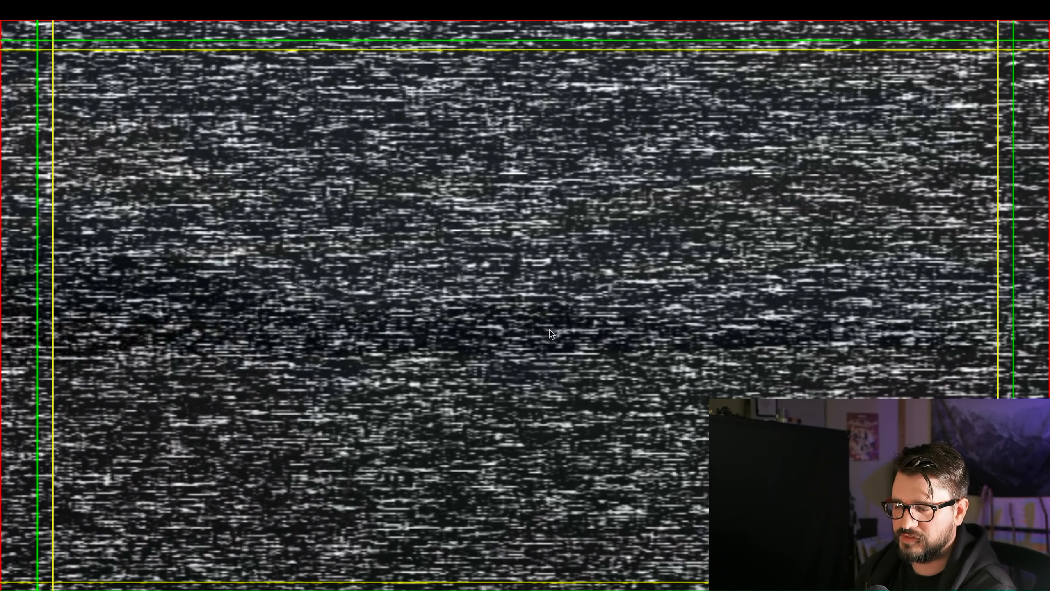
double_click(549, 330)
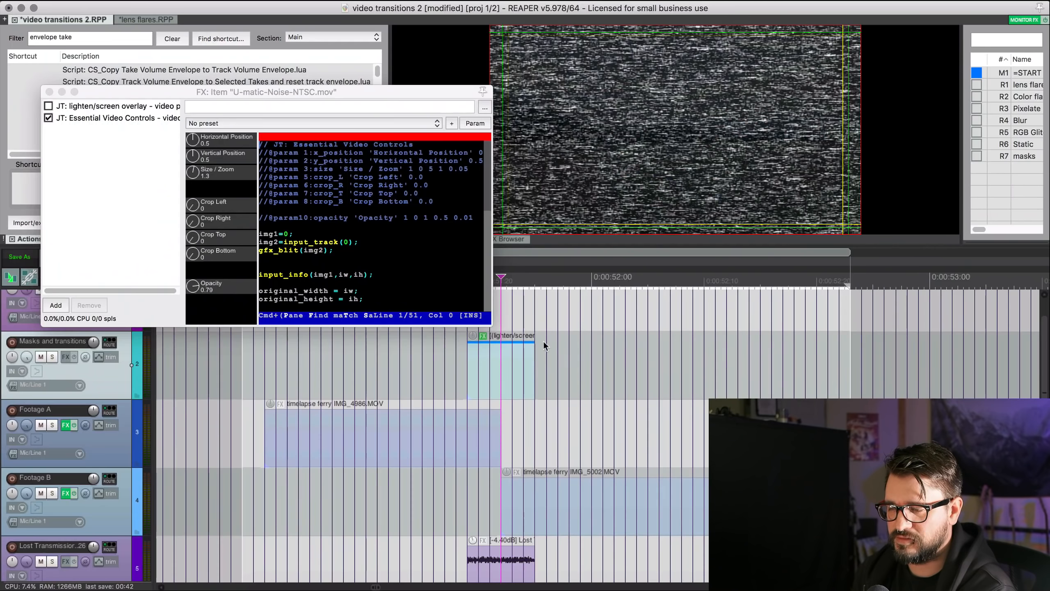
drag(201, 295, 200, 351)
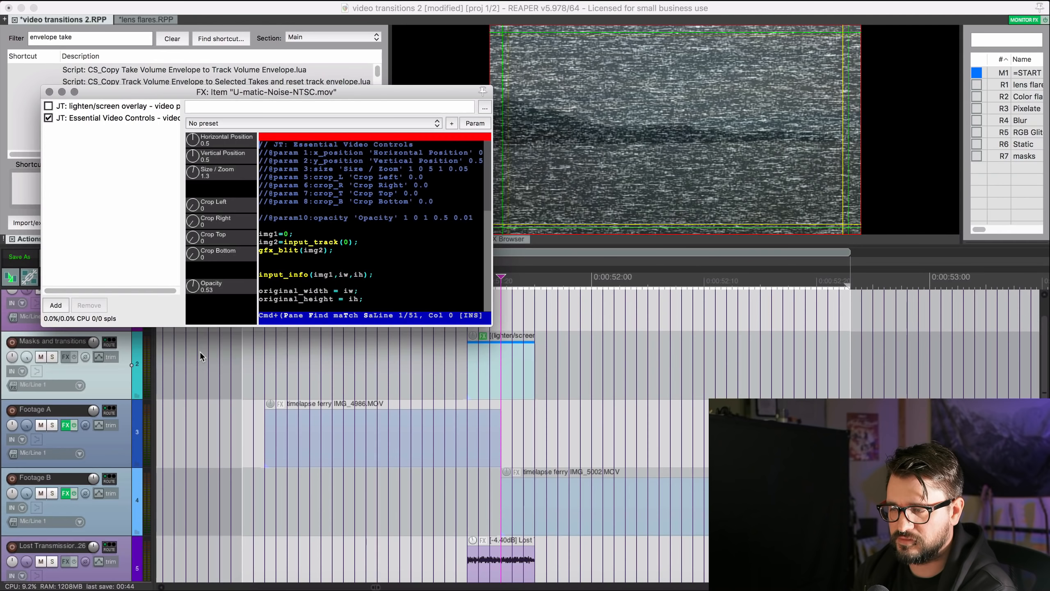
double_click(631, 163)
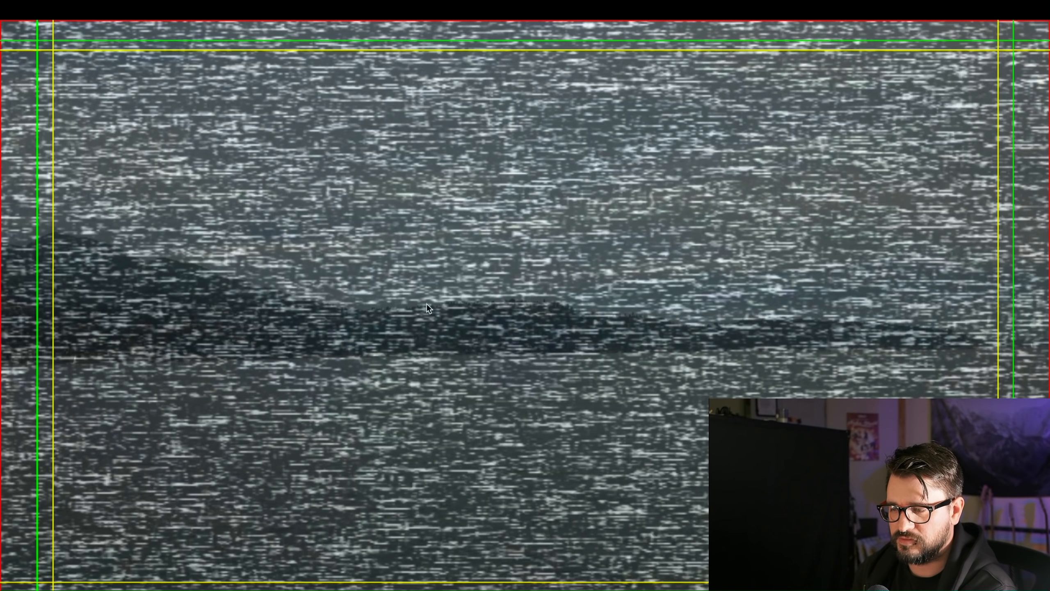
double_click(535, 330)
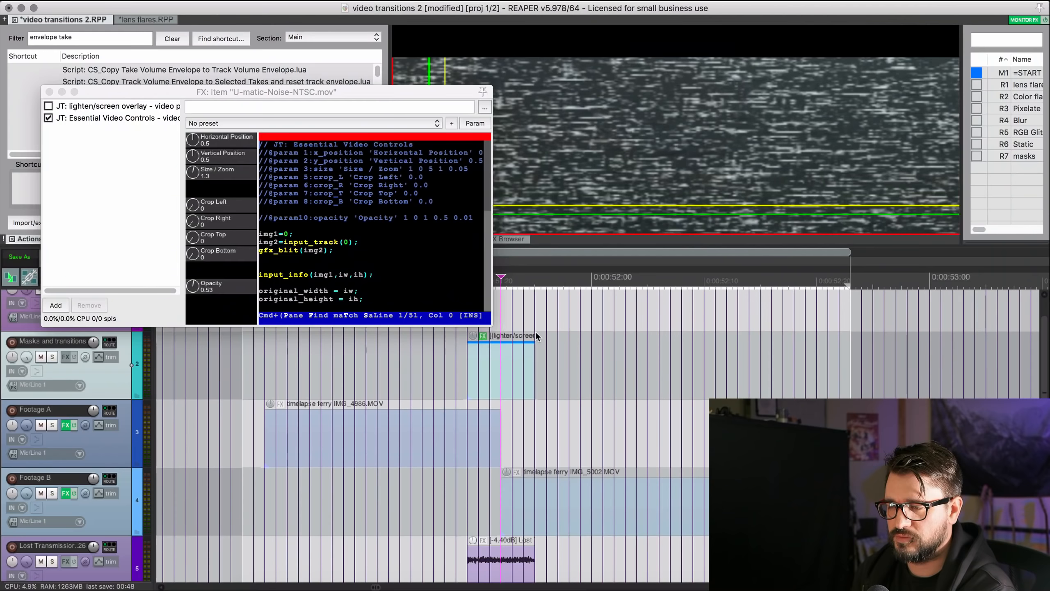
Step: Re-enable the lighten/screen overlay effect on the noise clip and raise the Essential Video Controls opacity to 0.78
click(50, 106)
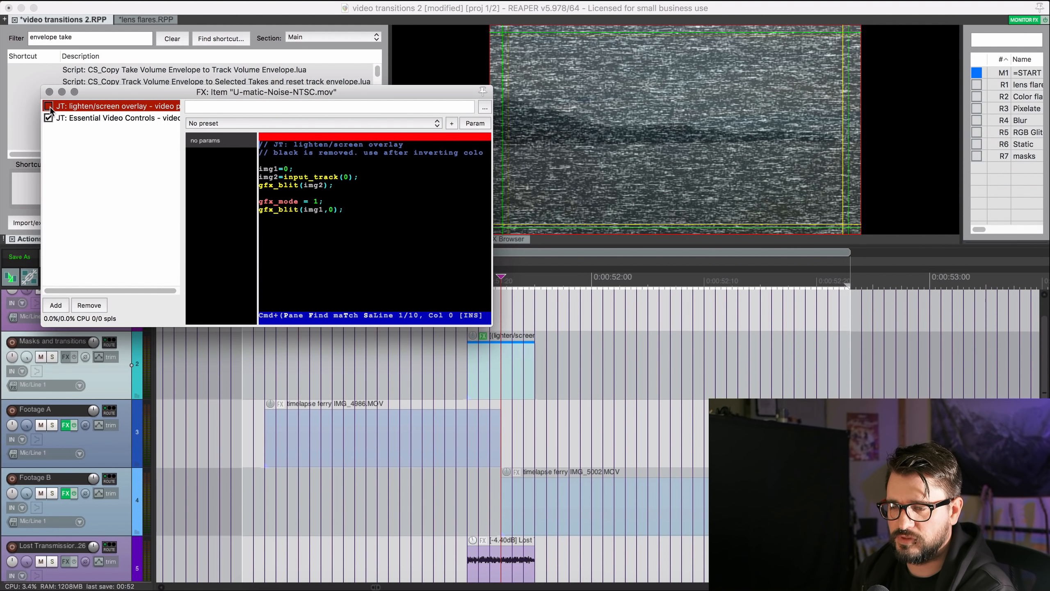
click(47, 106)
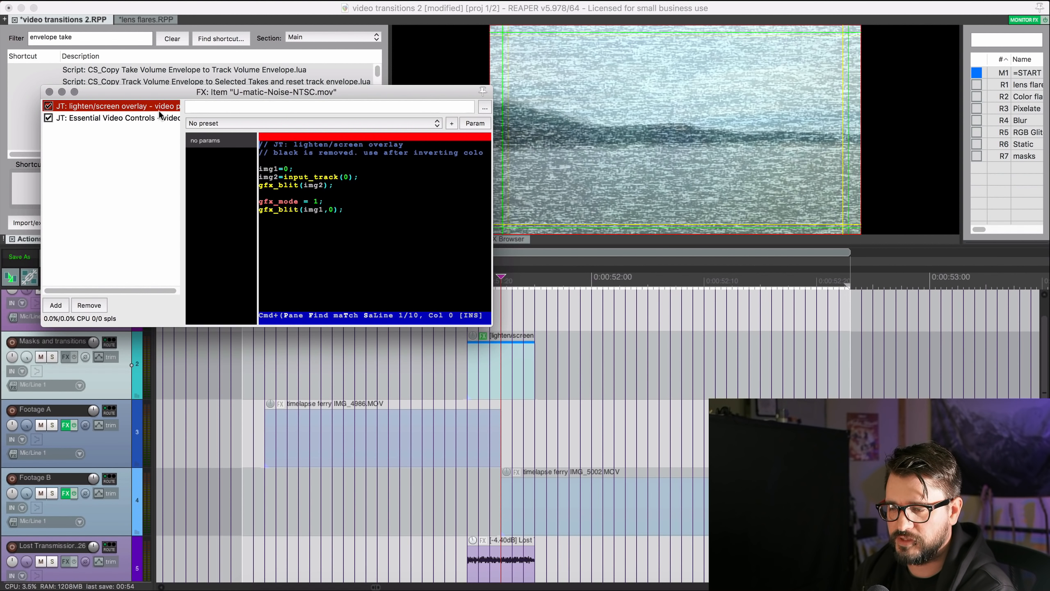
click(134, 118)
drag(194, 286, 204, 173)
drag(210, 228, 216, 171)
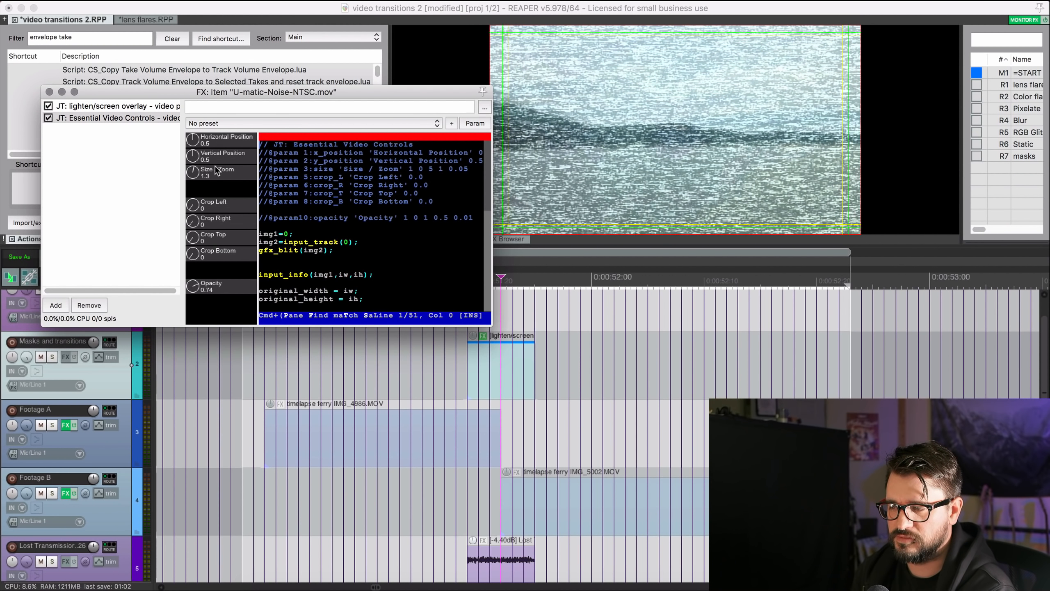
Step: Set the Essential Video Controls opacity to 1 and play the static transition full screen from just before the noise item
click(478, 373)
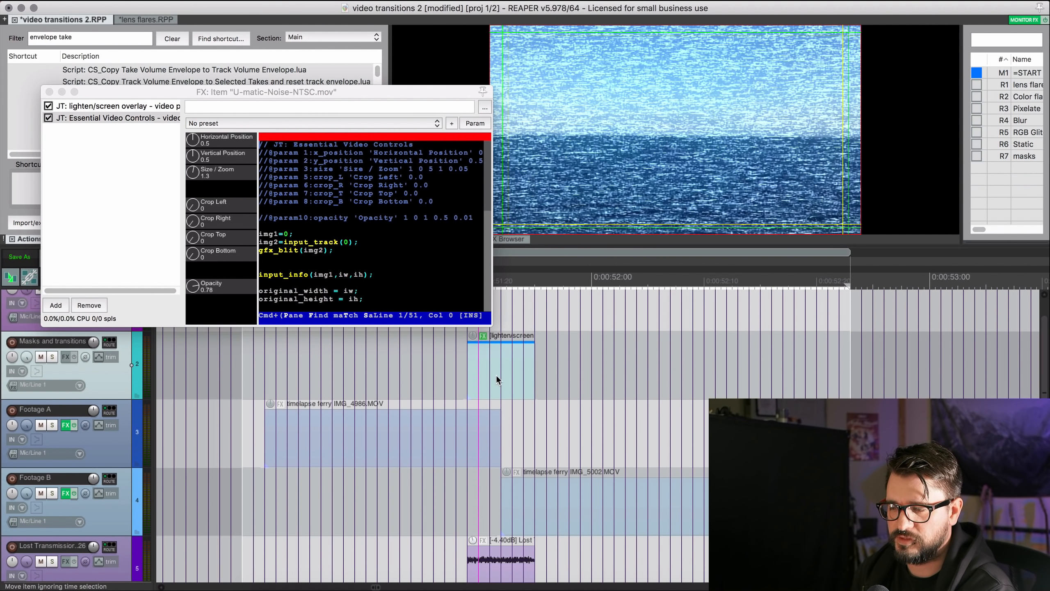
click(433, 372)
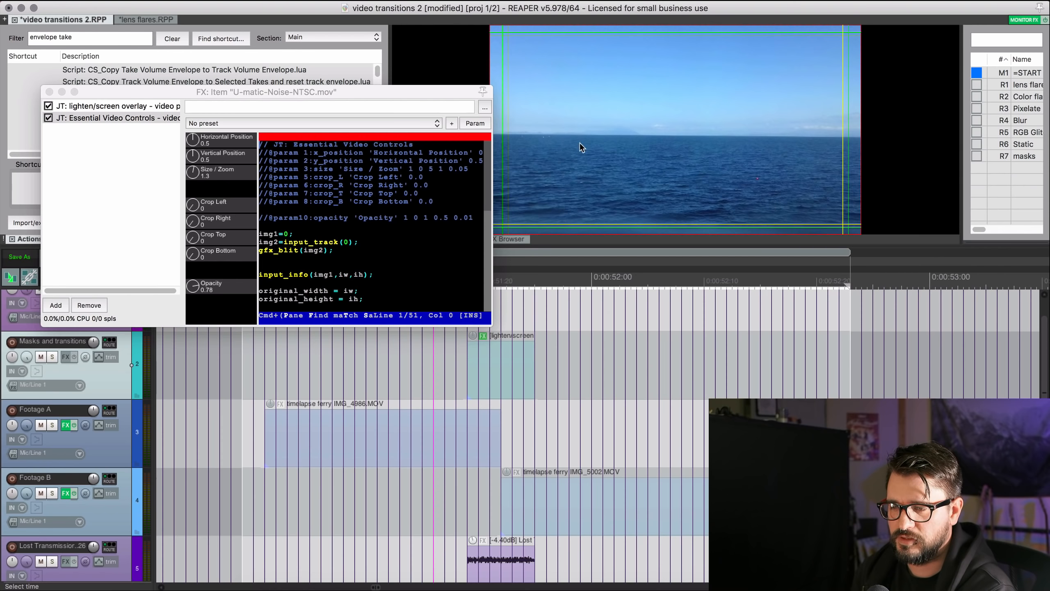
click(128, 106)
click(126, 118)
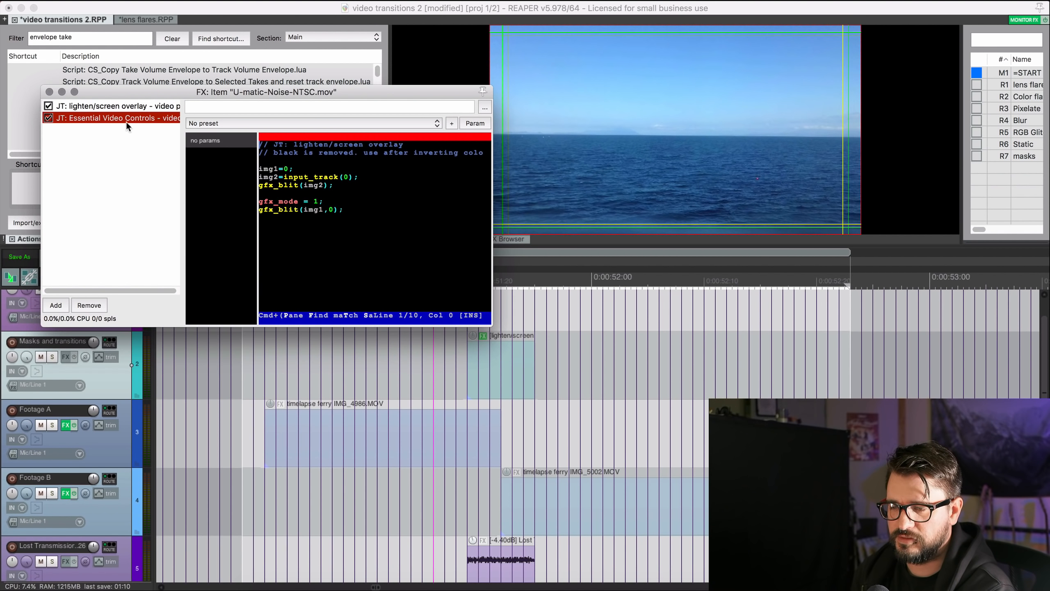
drag(197, 299, 200, 236)
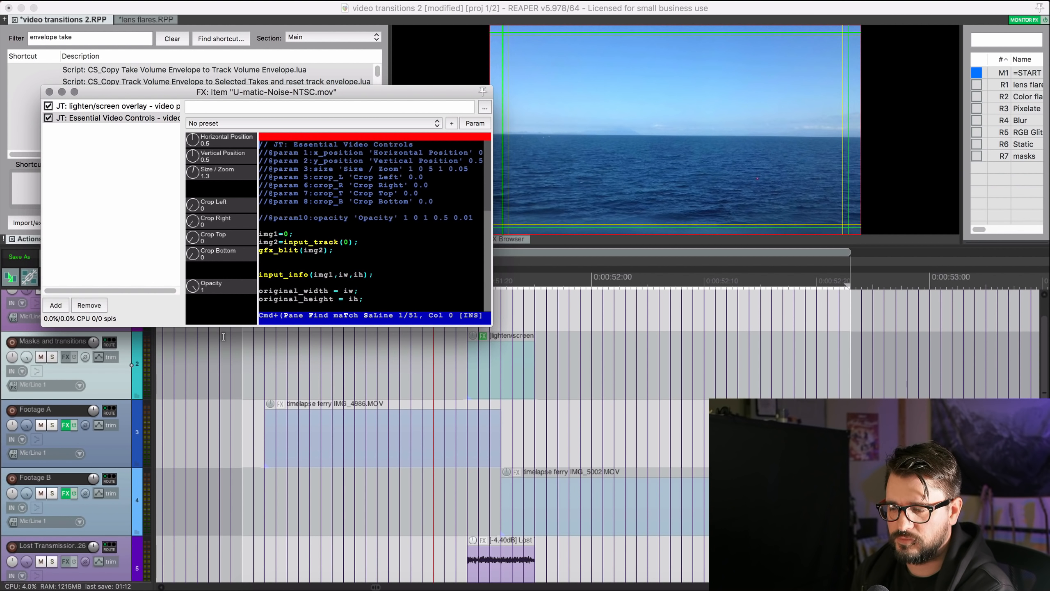
double_click(640, 224)
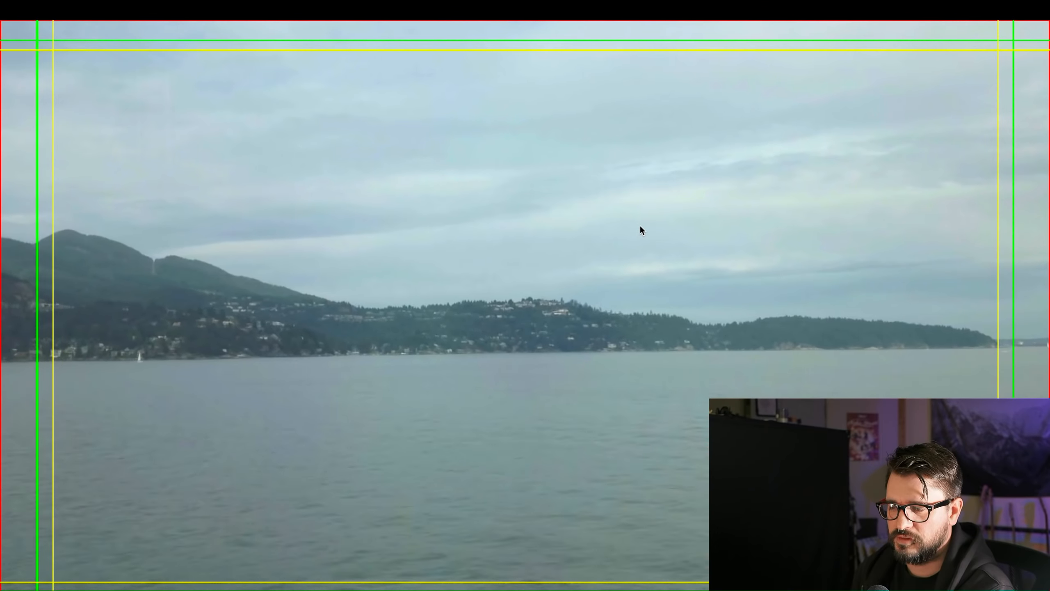
double_click(640, 227)
Step: Lengthen the static noise item at both ends so it covers more of both clips, and place the playhead before it
click(502, 360)
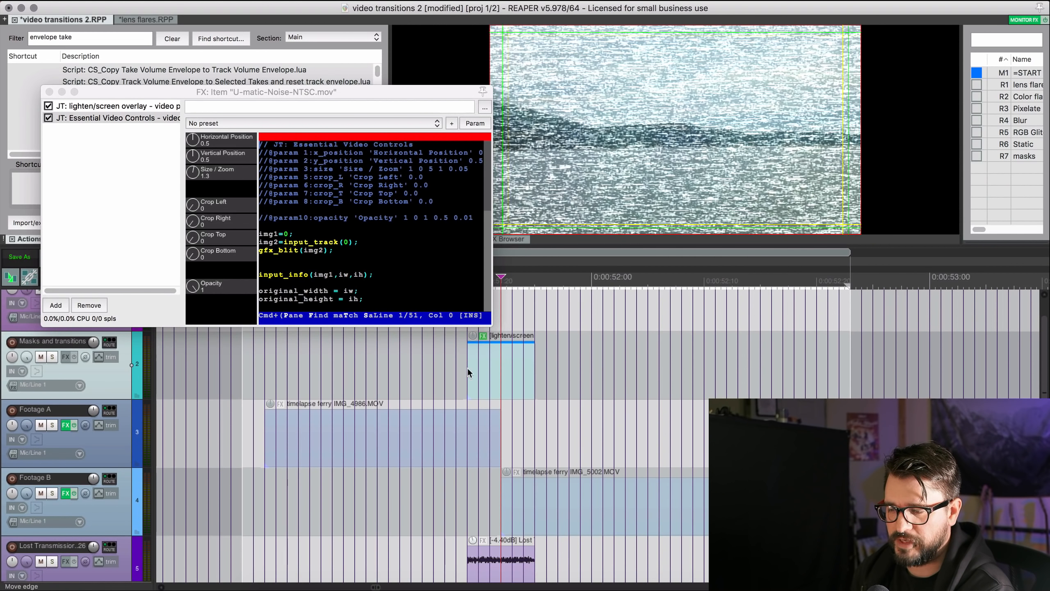
drag(468, 367, 400, 370)
drag(535, 372, 631, 374)
click(343, 375)
Step: Play the lengthened static transition full screen, return to the timeline and lower the noise clip's opacity to 0.7
double_click(550, 67)
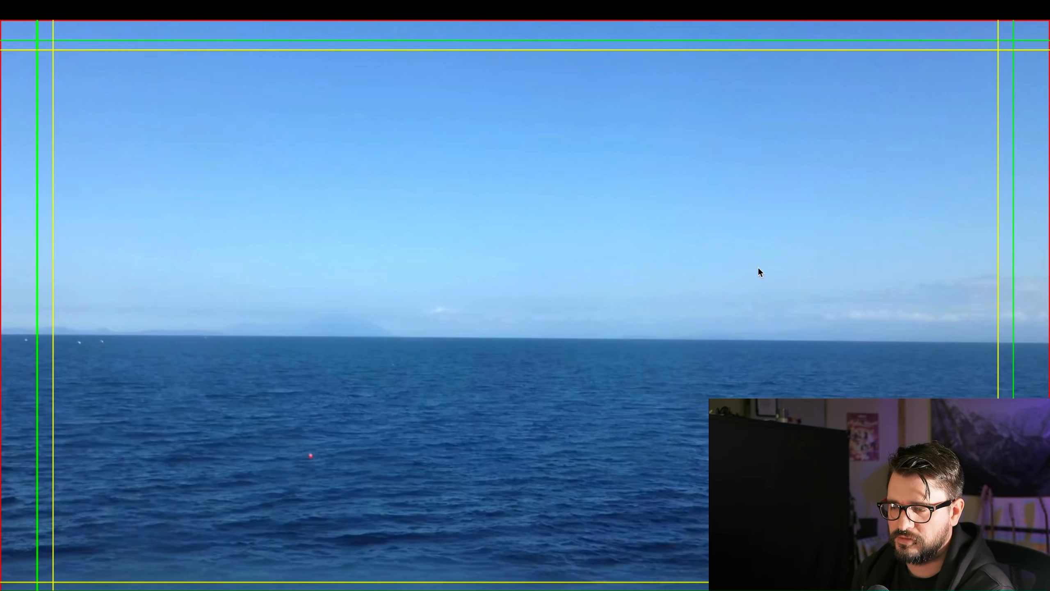
key(space)
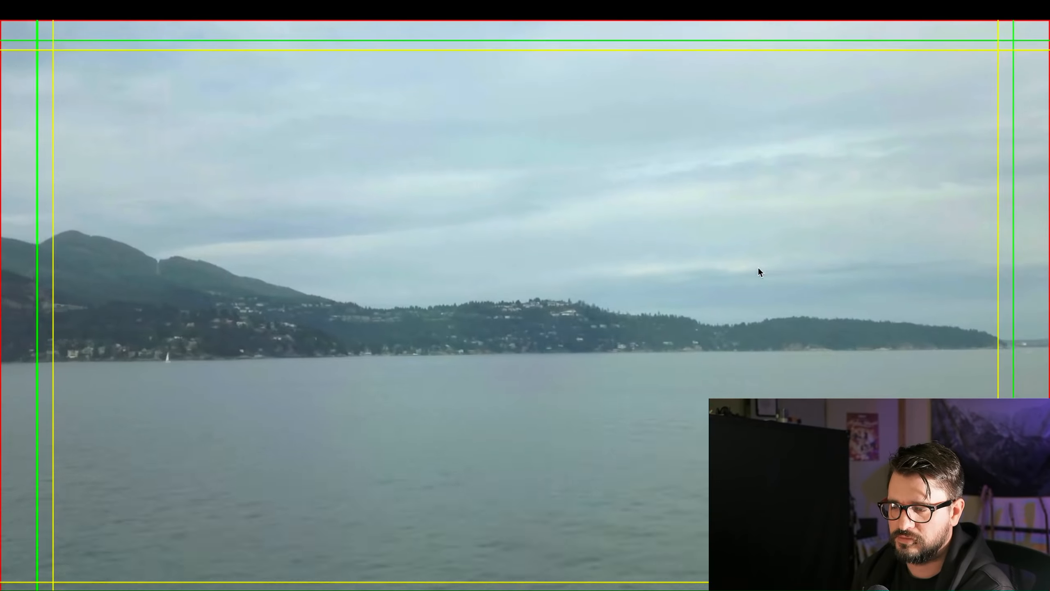
key(space)
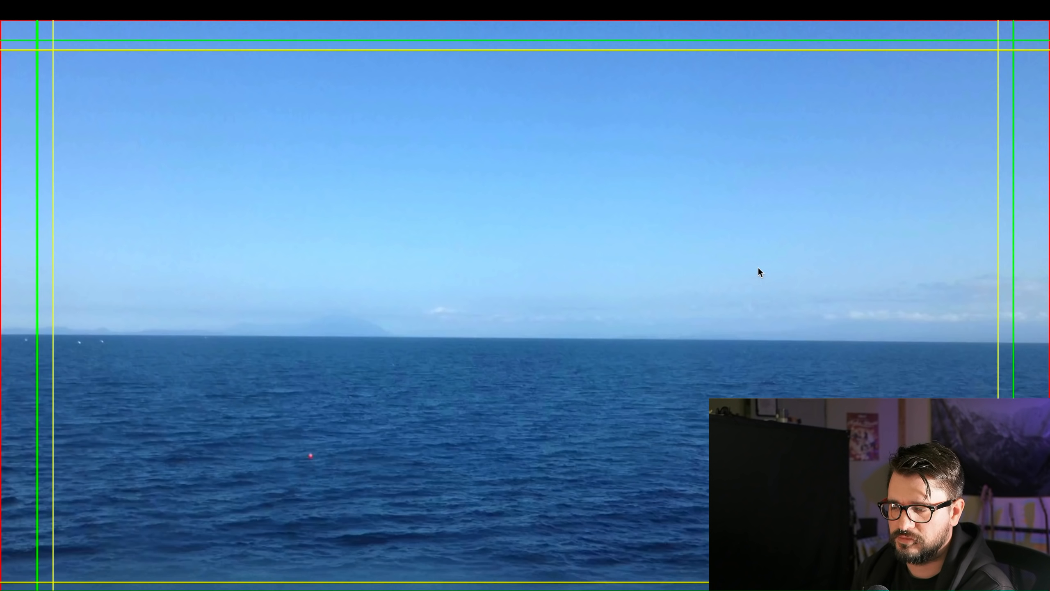
double_click(758, 267)
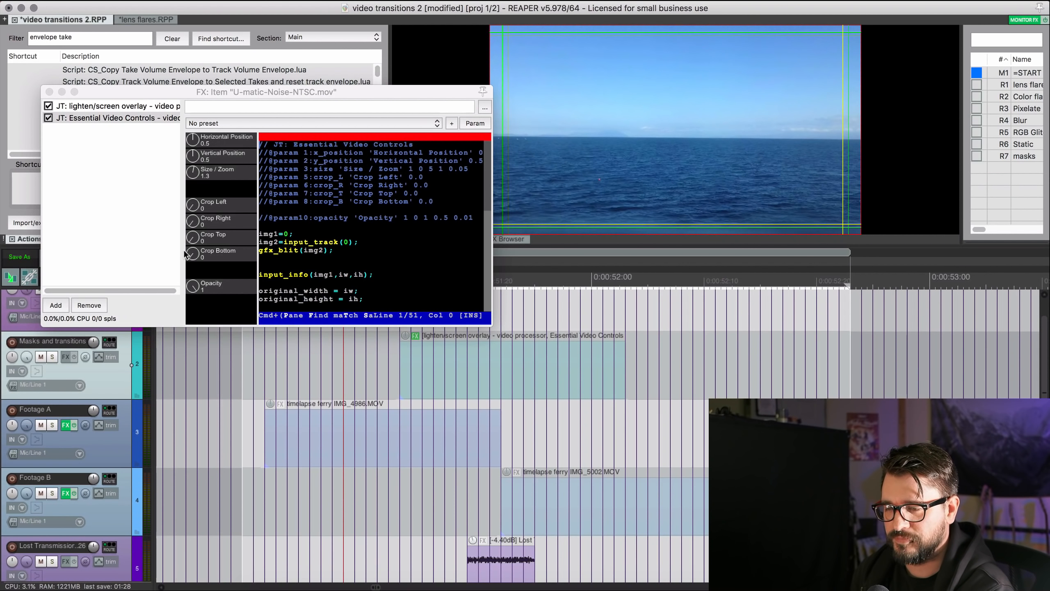
drag(192, 285, 200, 353)
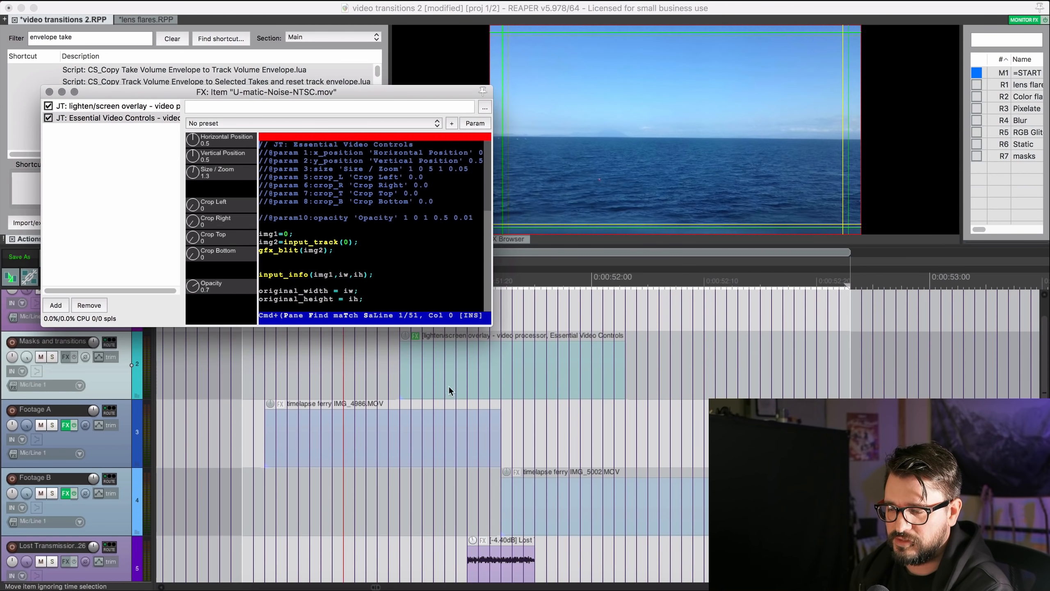
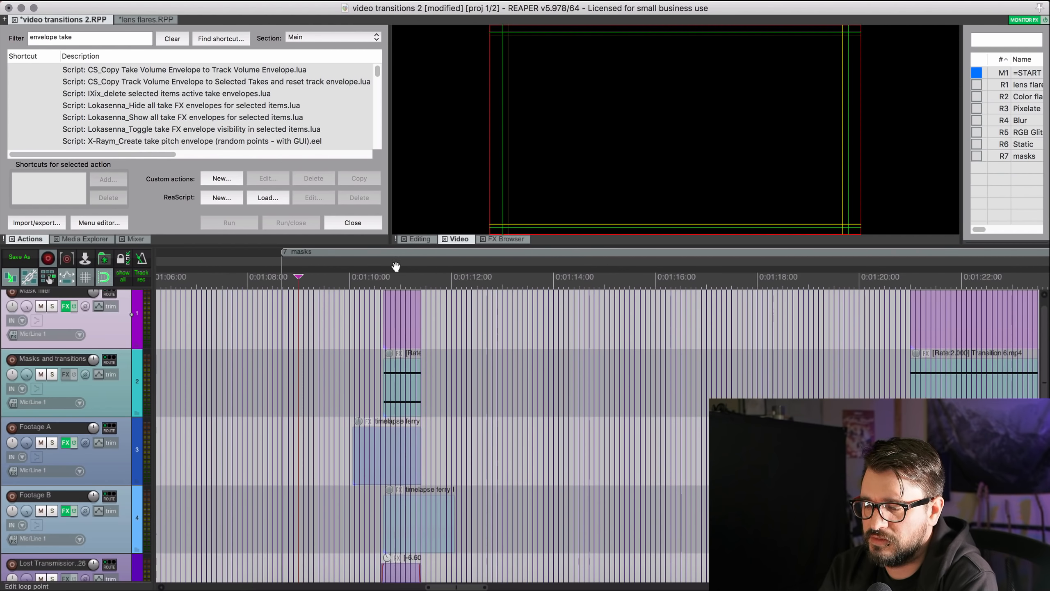
Step: Inspect the first transition in the masks region, previewing Footage A before the mask and the frame within the Footage B overlap
click(372, 307)
scroll(372, 307, up, 2)
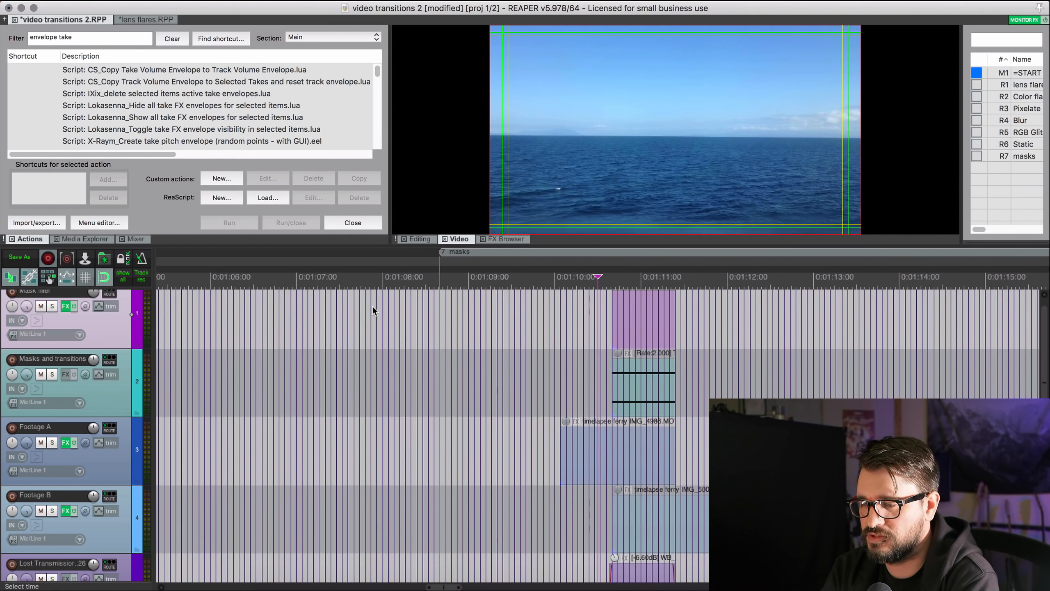
scroll(372, 306, up, 4)
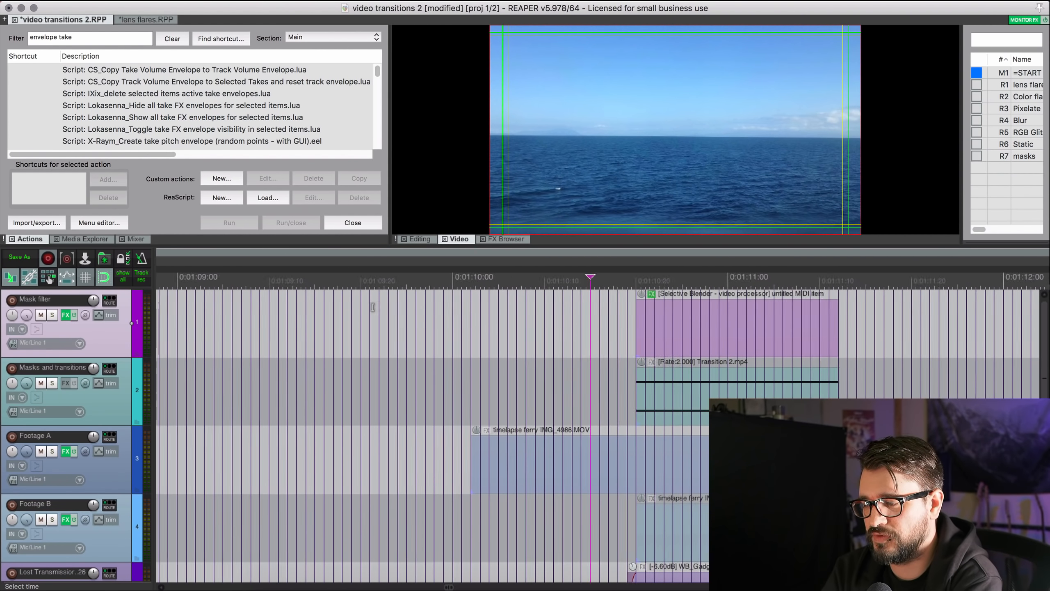
scroll(372, 307, right, 2)
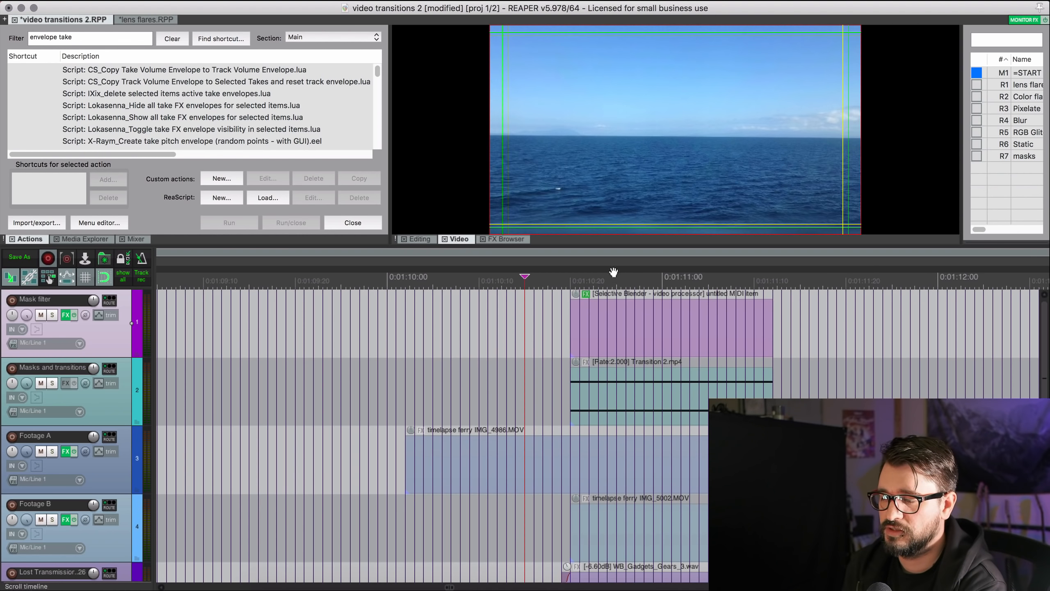
scroll(548, 351, down, 3)
scroll(548, 351, up, 2)
scroll(548, 351, right, 2)
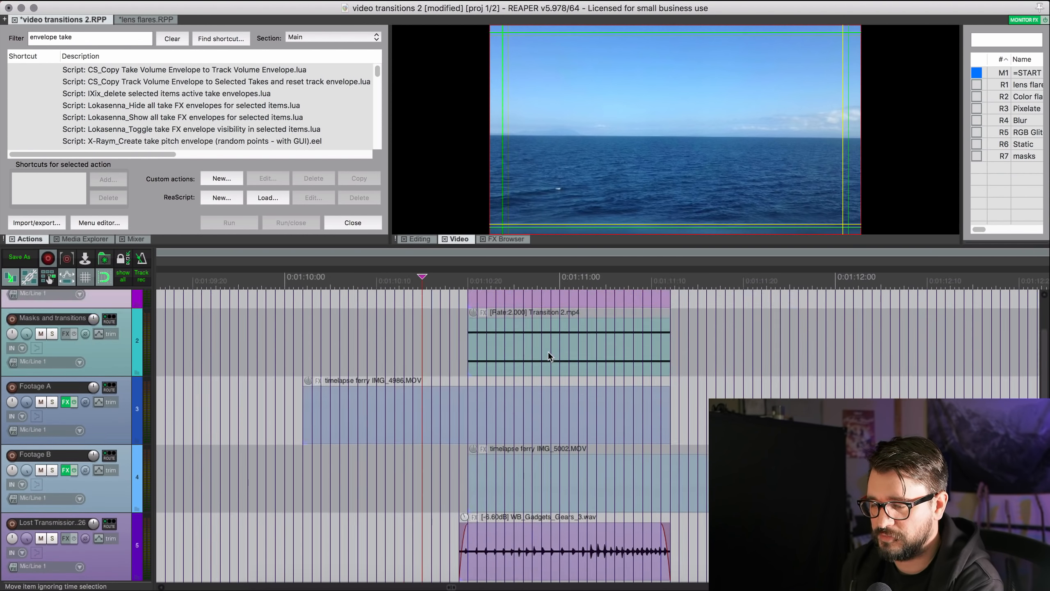
click(374, 435)
scroll(518, 426, down, 1)
scroll(518, 426, right, 1)
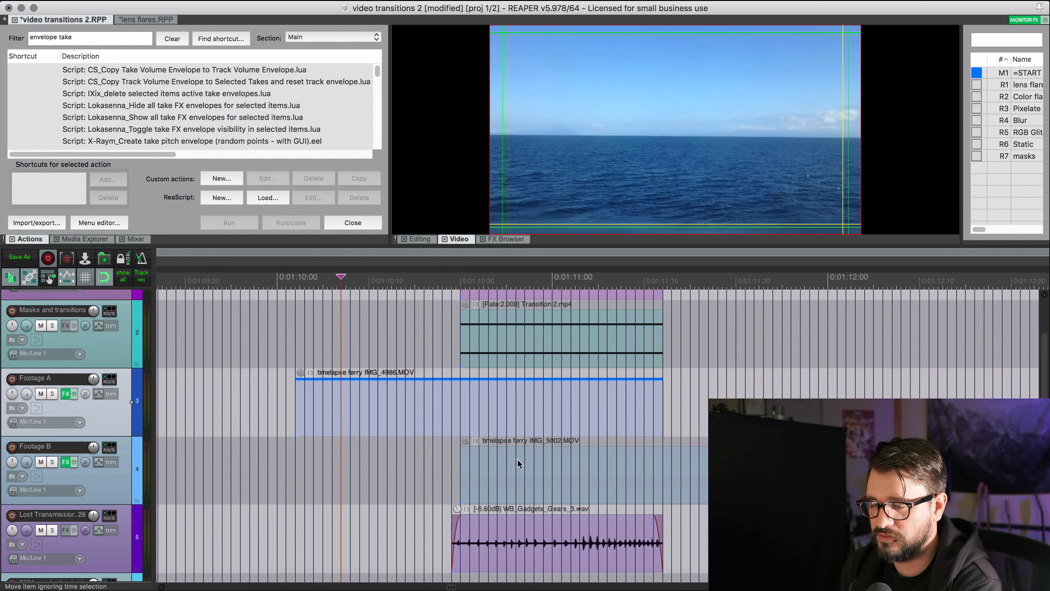
click(517, 460)
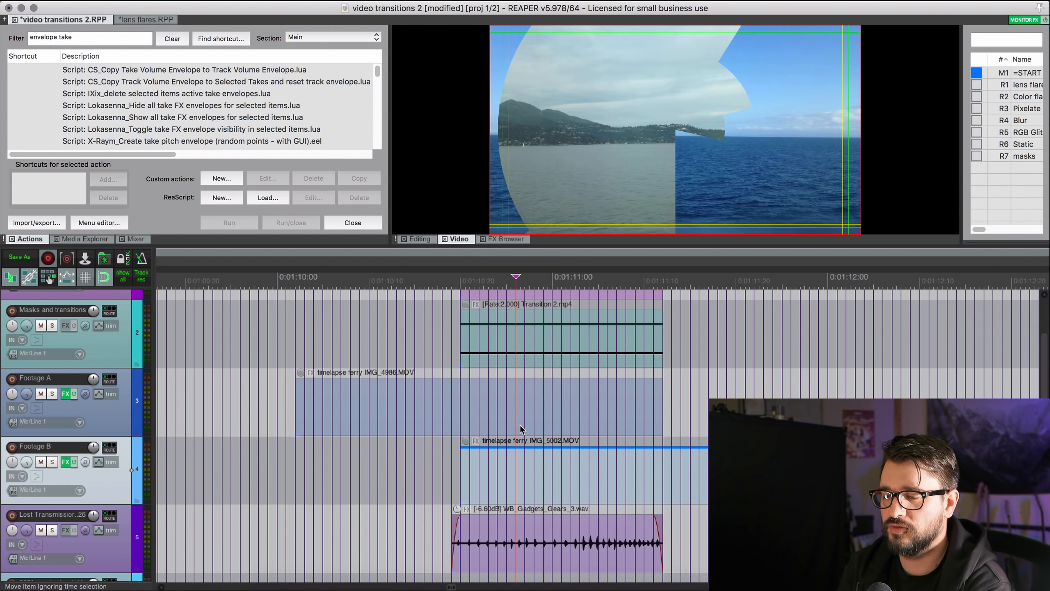
Step: Mute the Masks and transitions track and toggle the Footage A mute to view each of the two overlapping clips
click(41, 327)
scroll(483, 356, down, 1)
scroll(484, 356, right, 1)
click(484, 356)
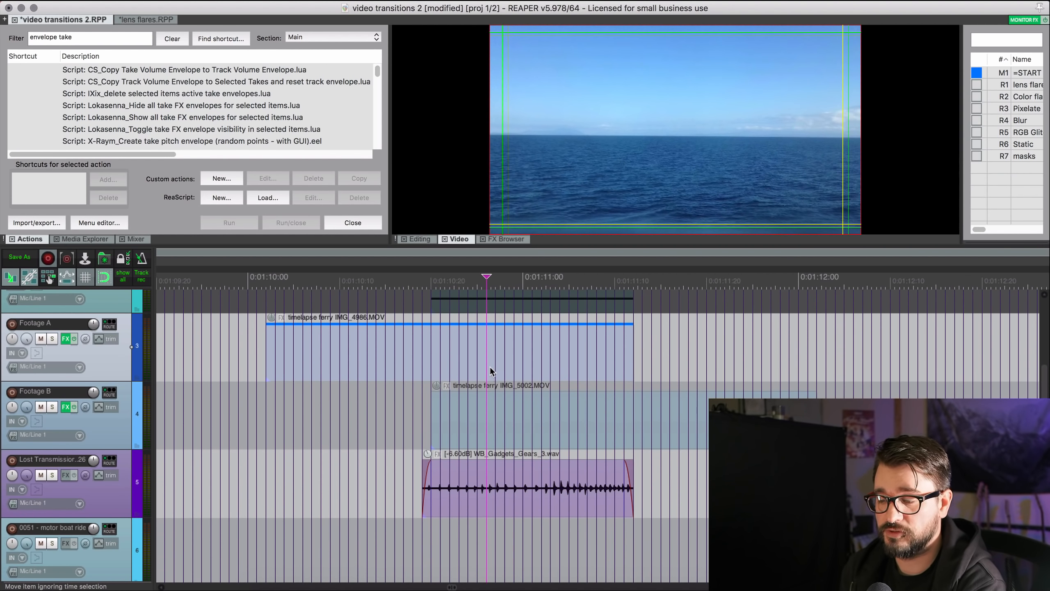
click(488, 400)
click(476, 359)
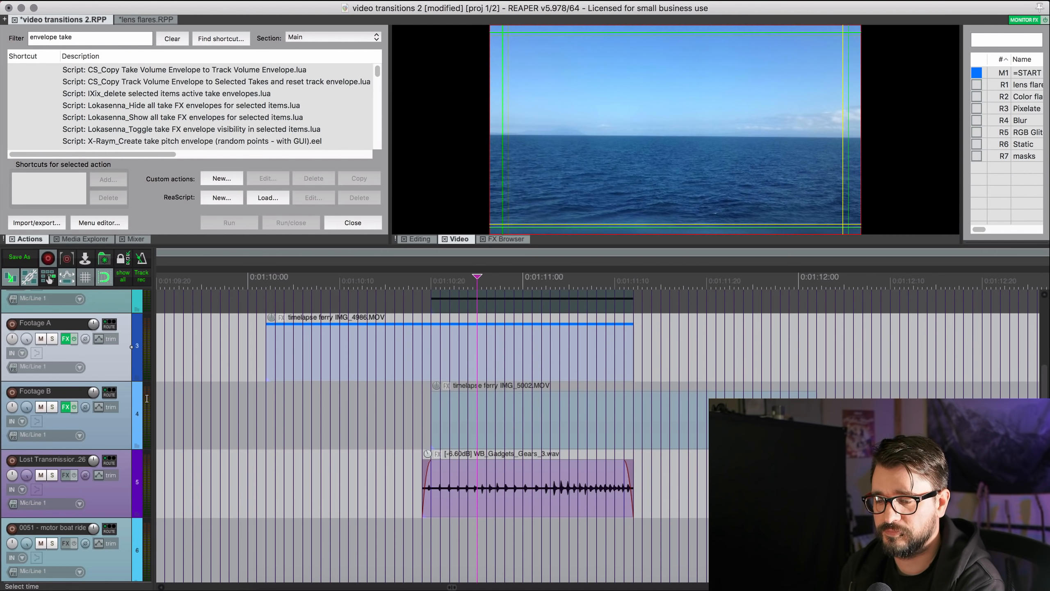
click(41, 338)
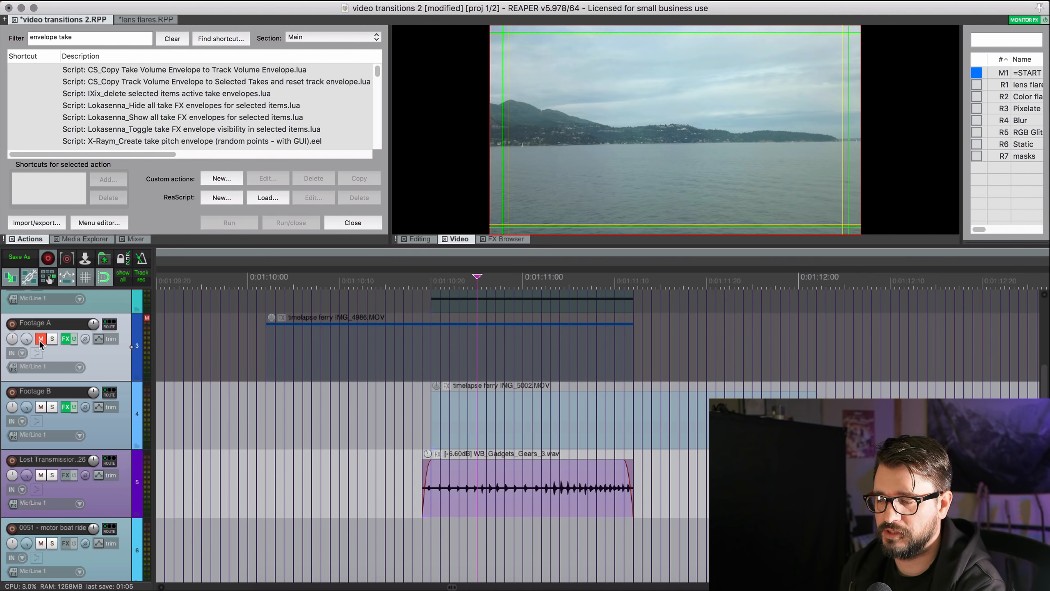
click(40, 339)
Step: Inspect a frame of the Transition 2.mp4 mask clip without its Mask filter, and check the item's properties
click(449, 394)
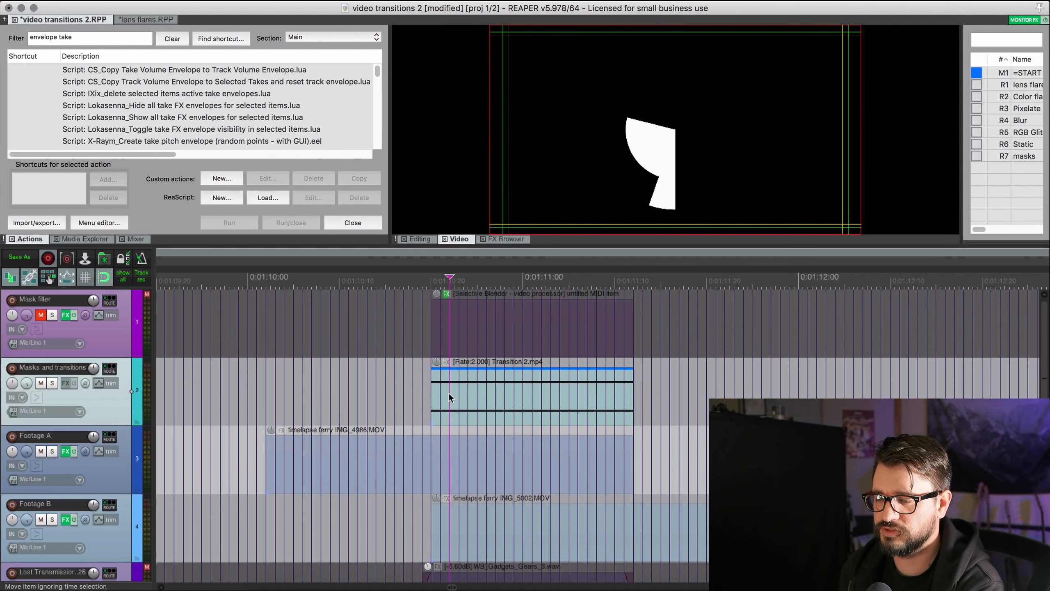
double_click(448, 393)
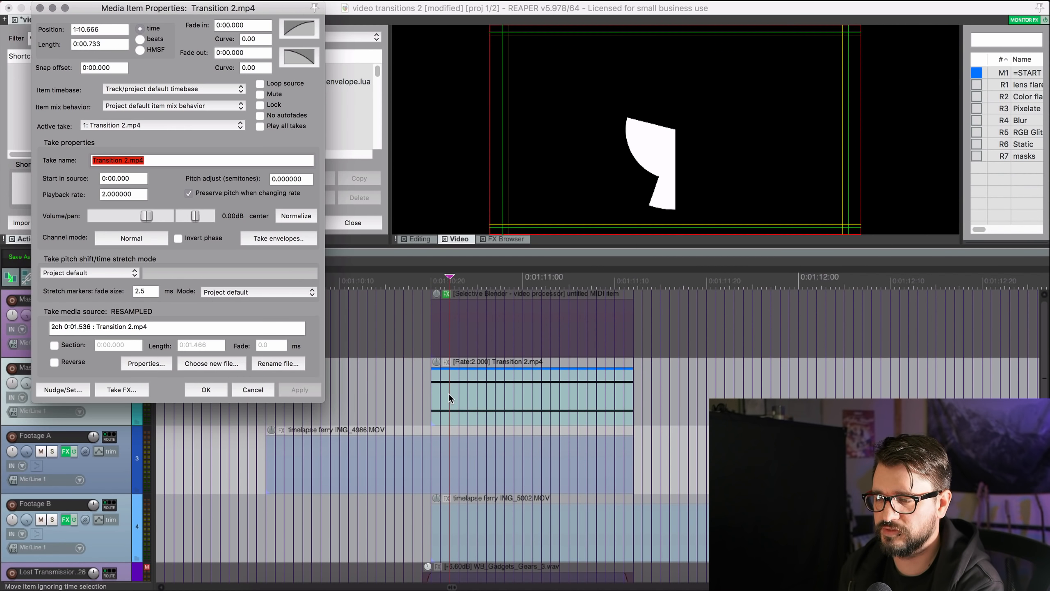
click(244, 389)
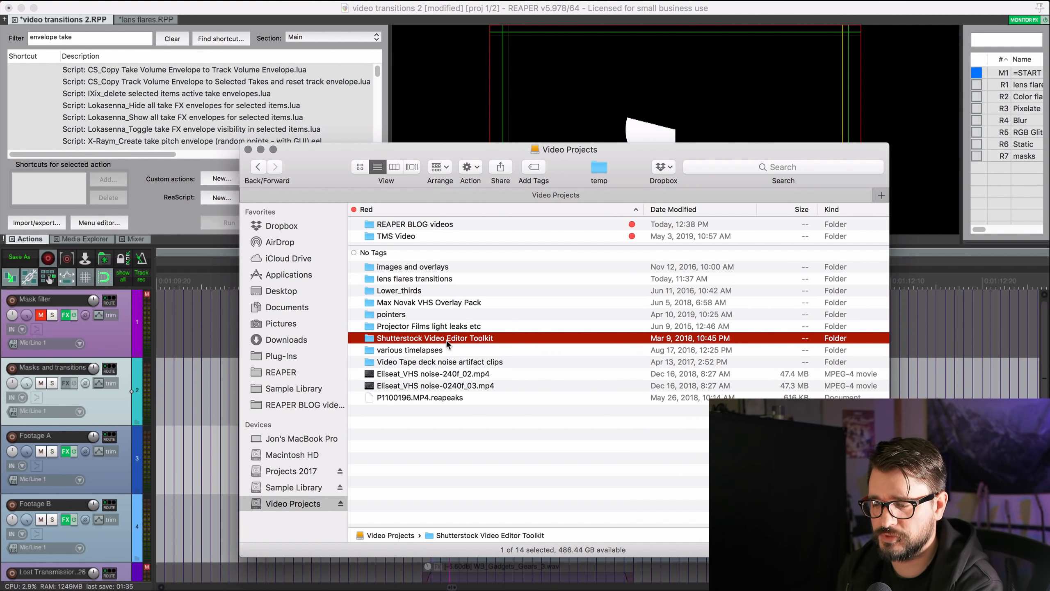
Step: Open the Shutterstock Video Editor Toolkit folder to view its contents and return to the REAPER project
double_click(506, 338)
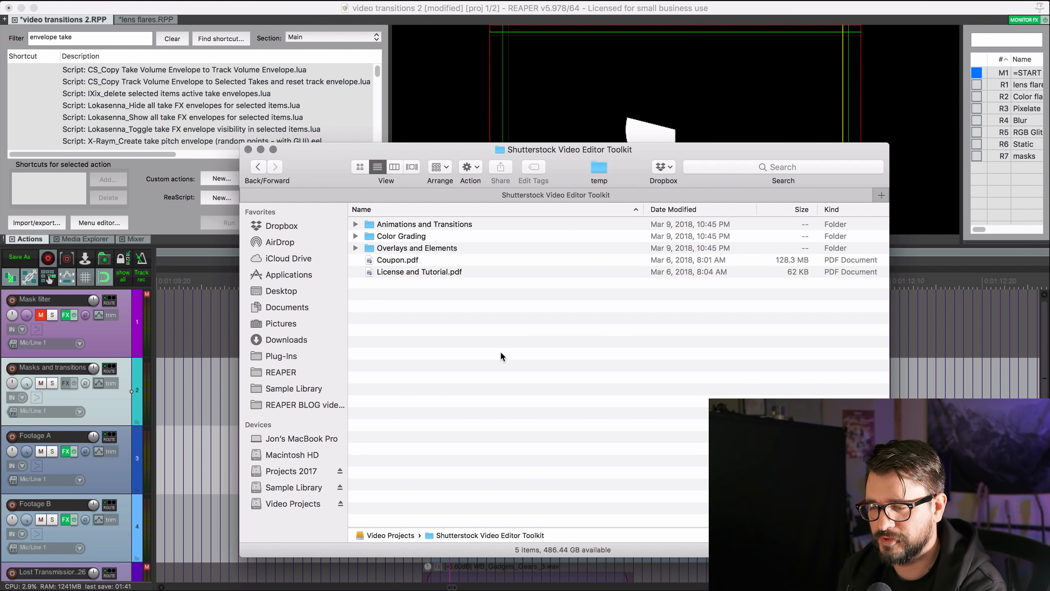
drag(325, 170, 340, 229)
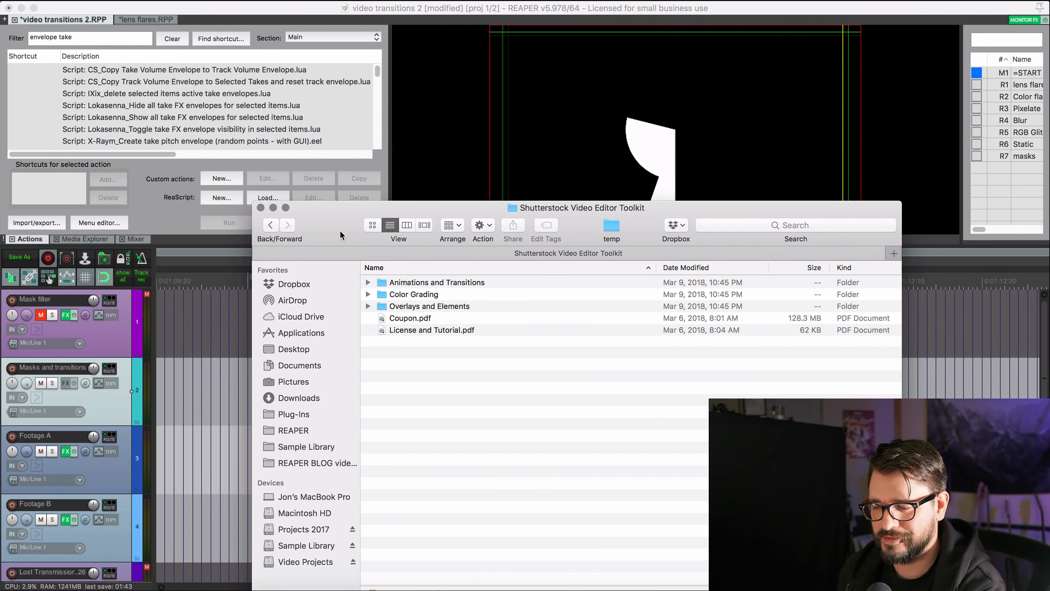
click(418, 164)
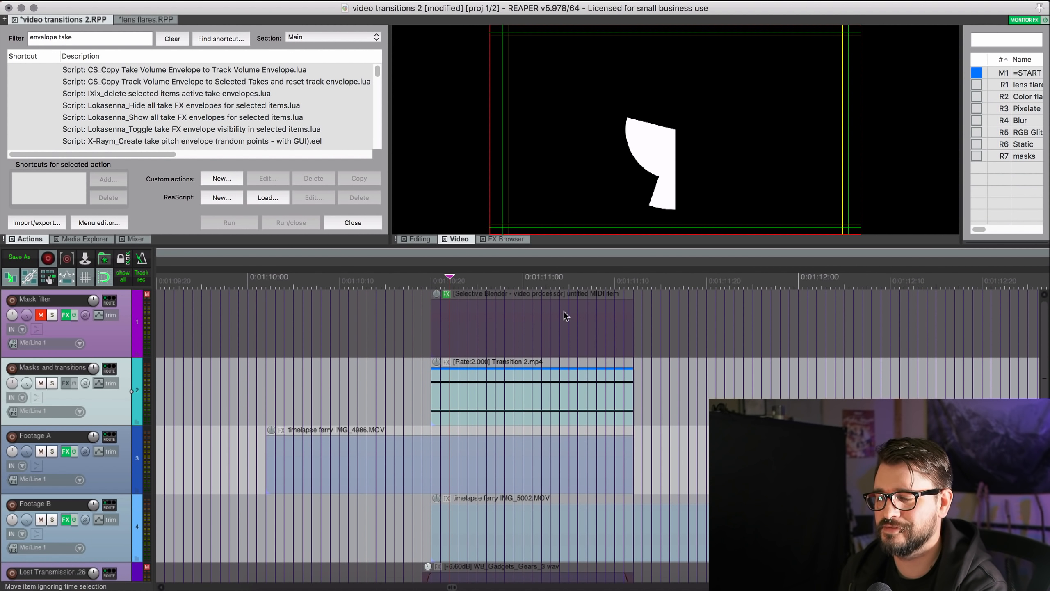
Step: Play the Transition 6.mp4 mask clip of the second transition without its Mask filter
click(431, 282)
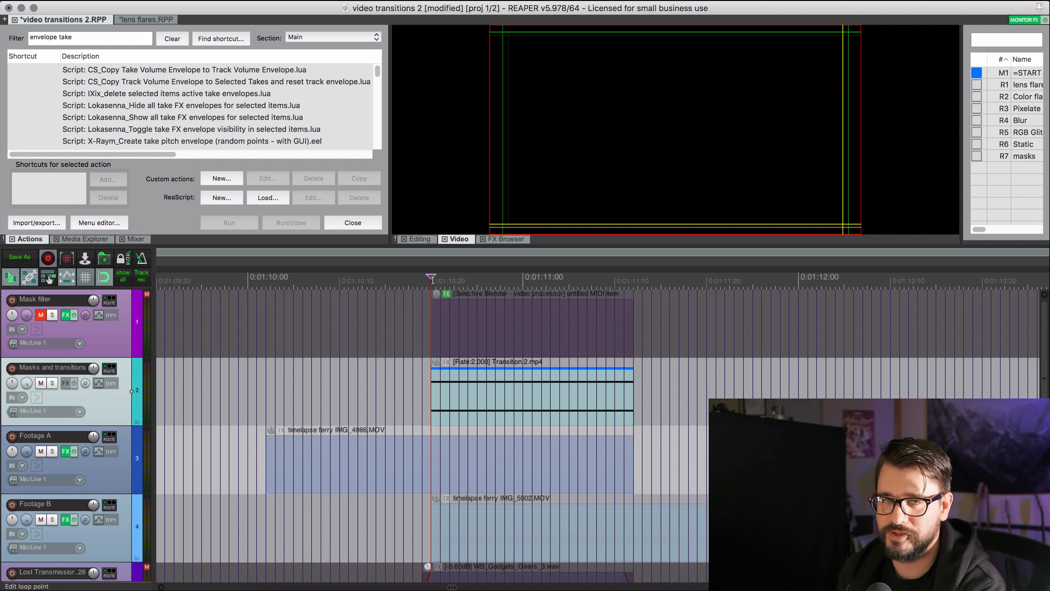
scroll(432, 281, right, 3)
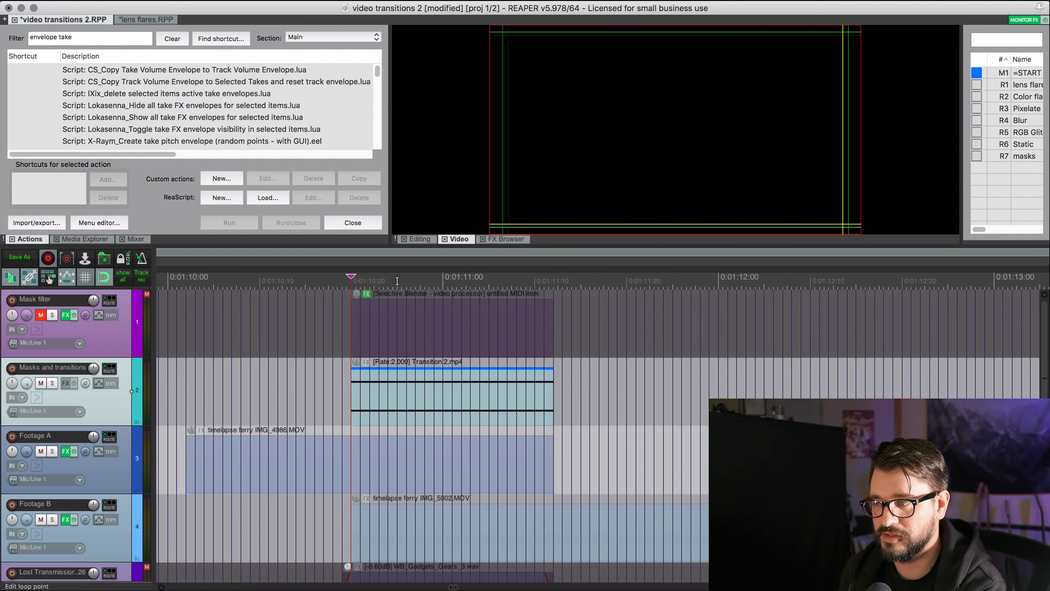
scroll(415, 288, down, 6)
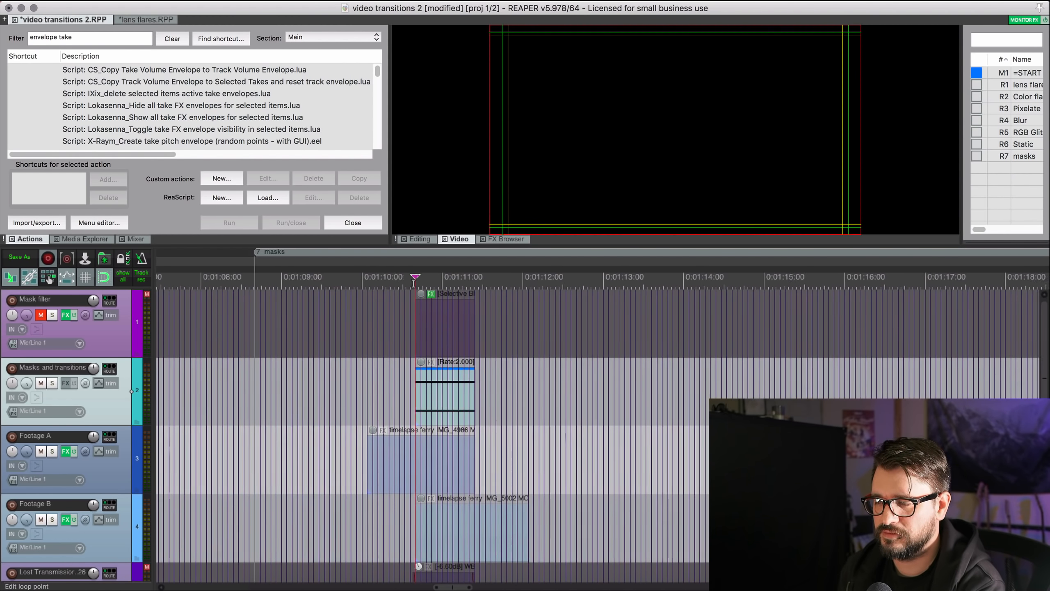
scroll(412, 284, right, 20)
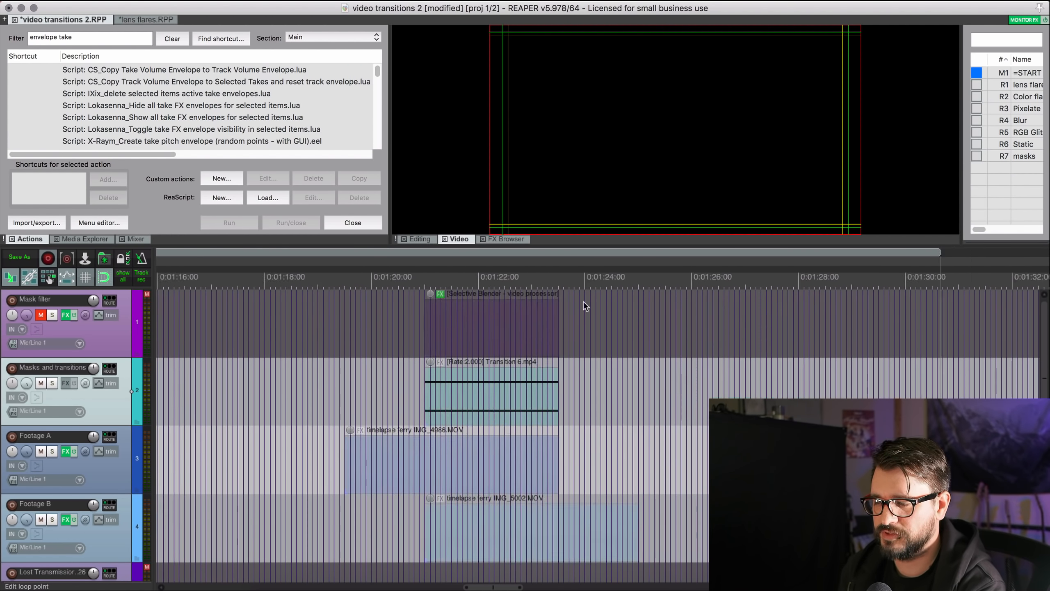
click(426, 281)
key(space)
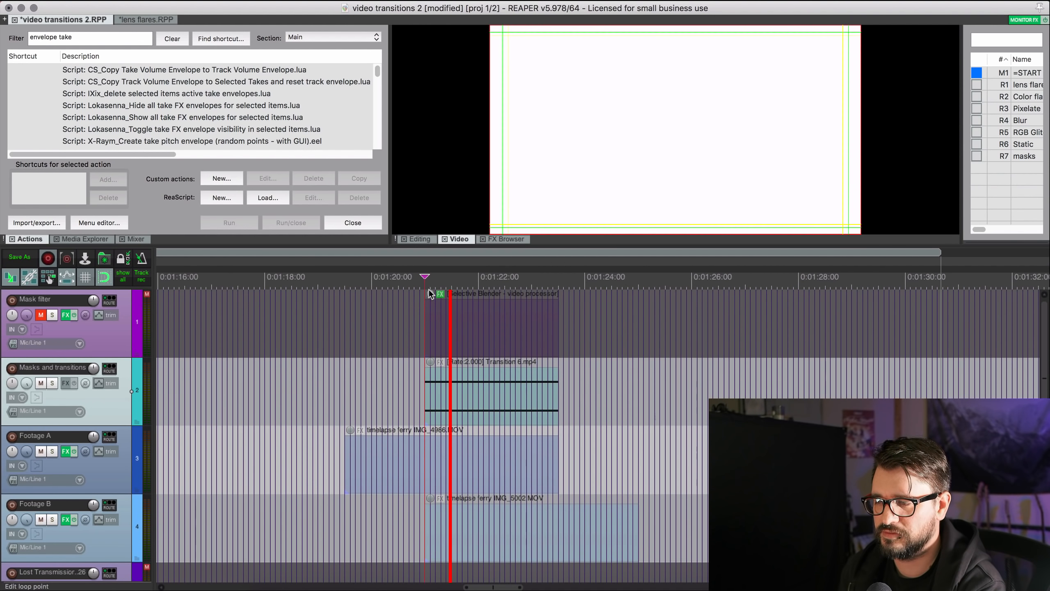
key(space)
Step: Unmute the Mask filter track and open its FX window beside the timeline to show the video processor code
scroll(428, 289, left, 10)
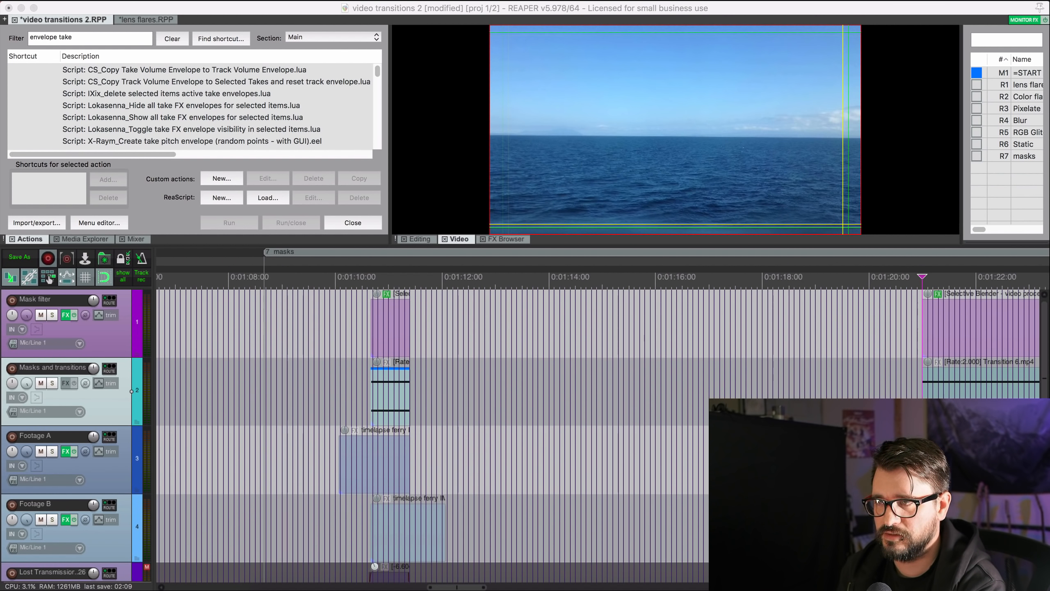
click(65, 315)
drag(516, 33, 571, 244)
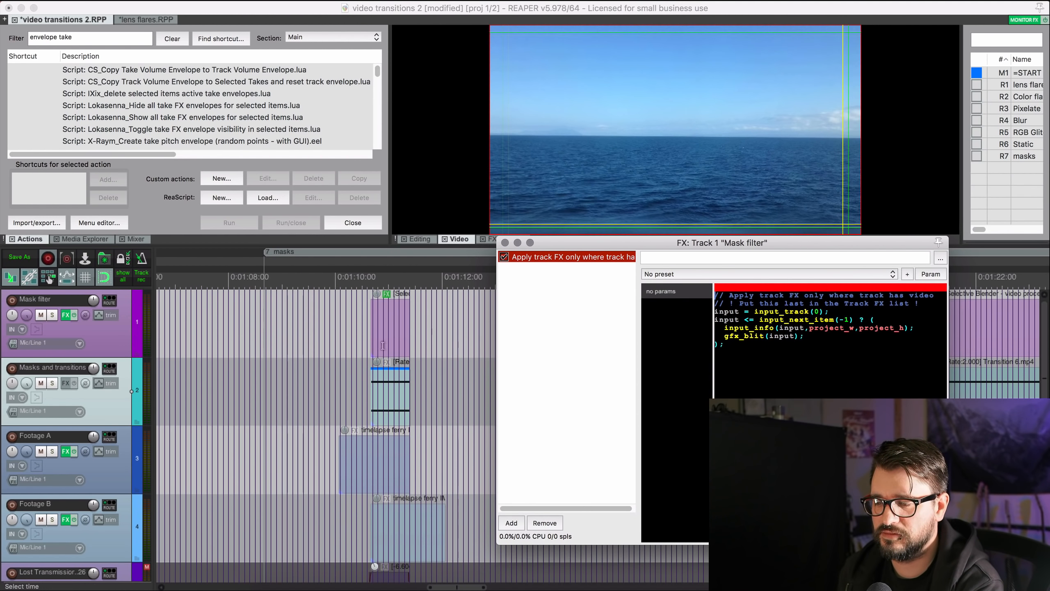
Step: Preview frames inside the first Mask filter item and just after its end to compare the composited result
click(410, 338)
scroll(420, 344, up, 3)
scroll(420, 343, right, 5)
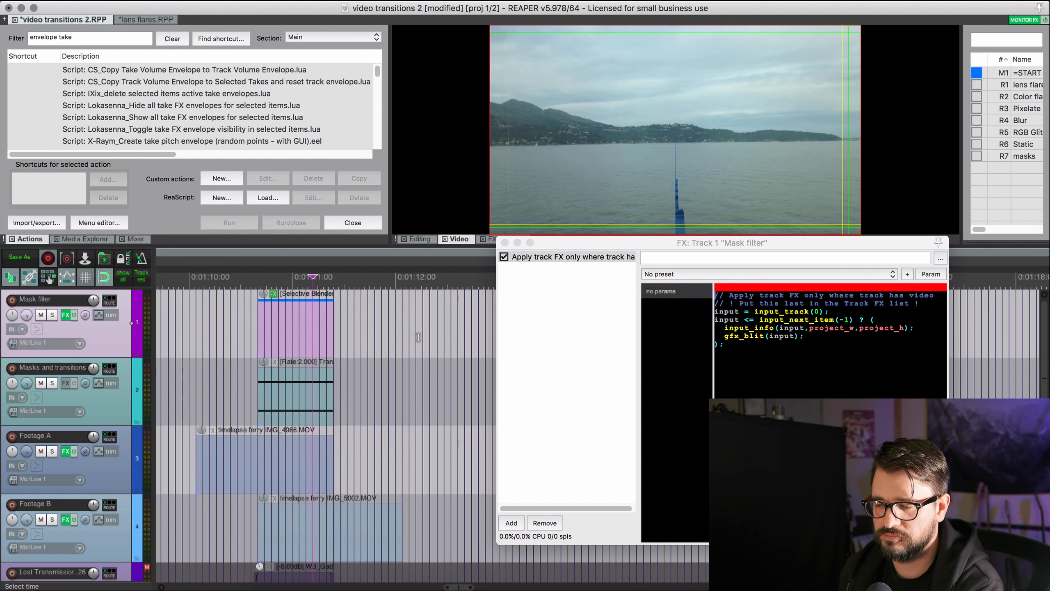
click(395, 333)
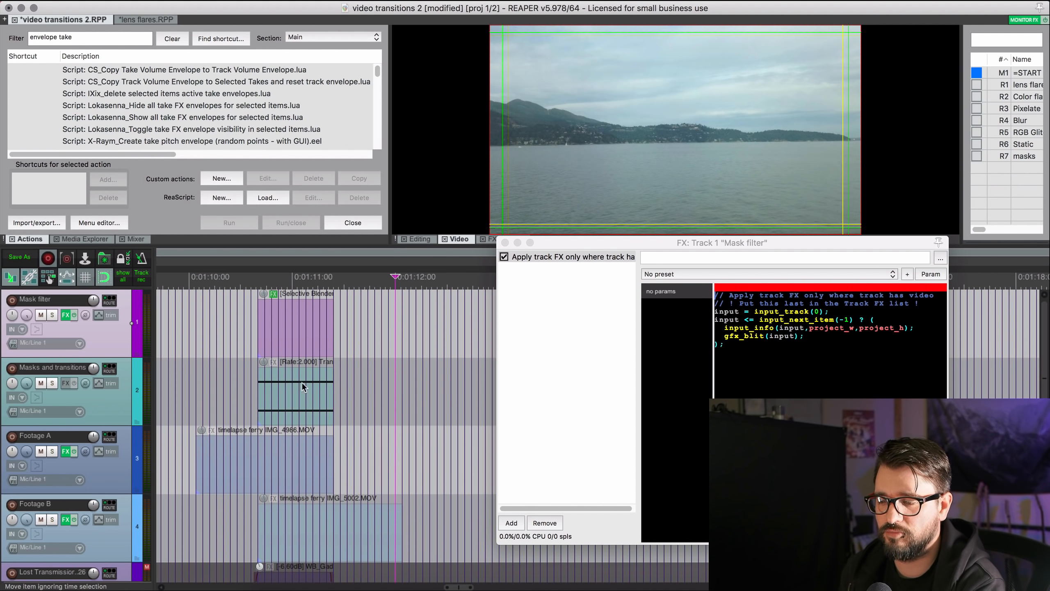
click(303, 390)
click(298, 335)
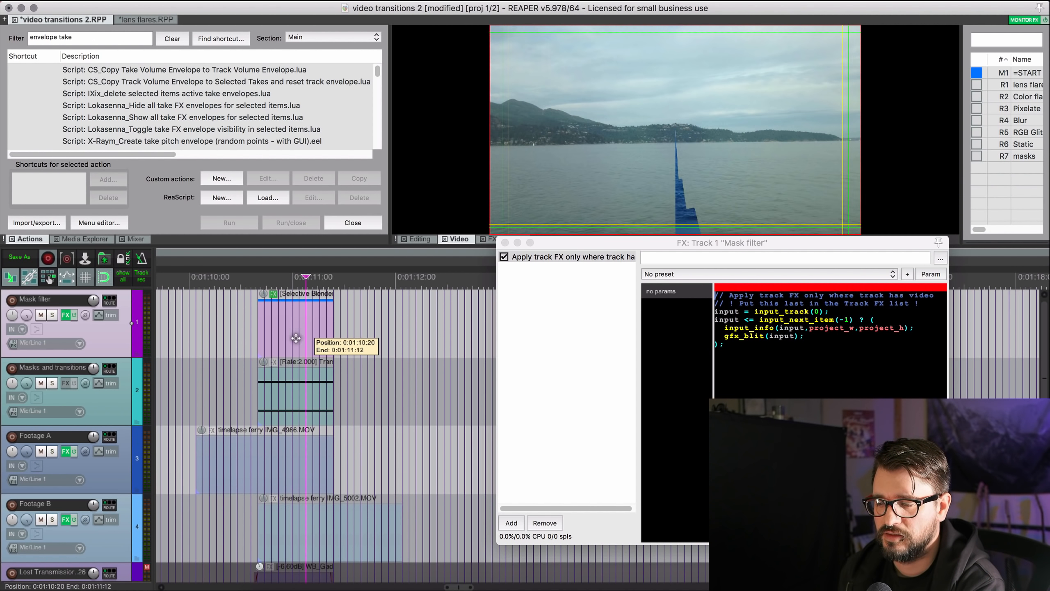
Step: Open the first Mask filter item's FX and examine the Selective Blender code and its track offset parameters
click(273, 293)
drag(472, 1, 576, 176)
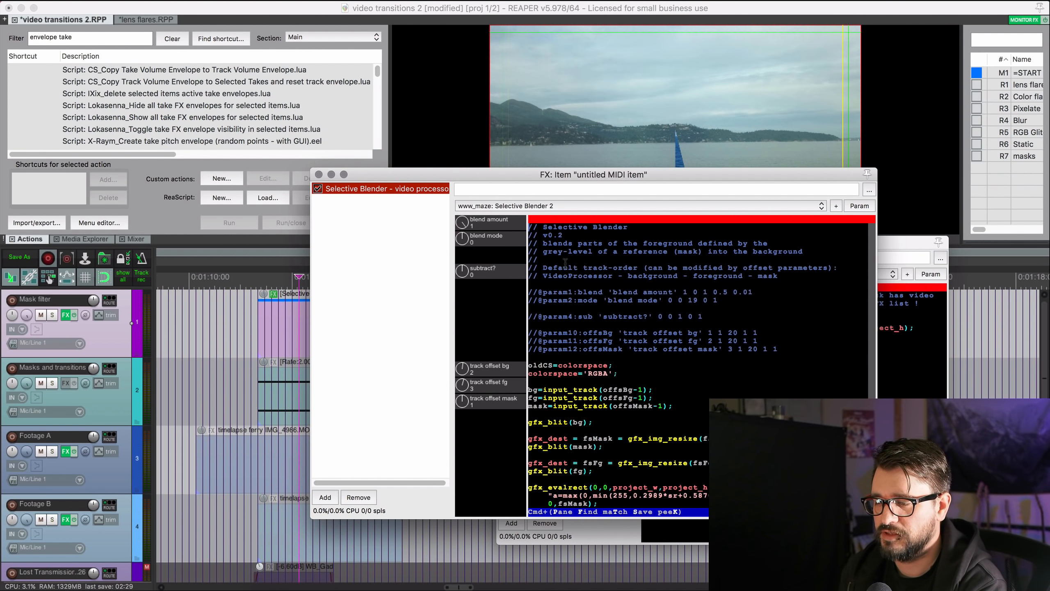
drag(565, 260, 577, 315)
click(576, 315)
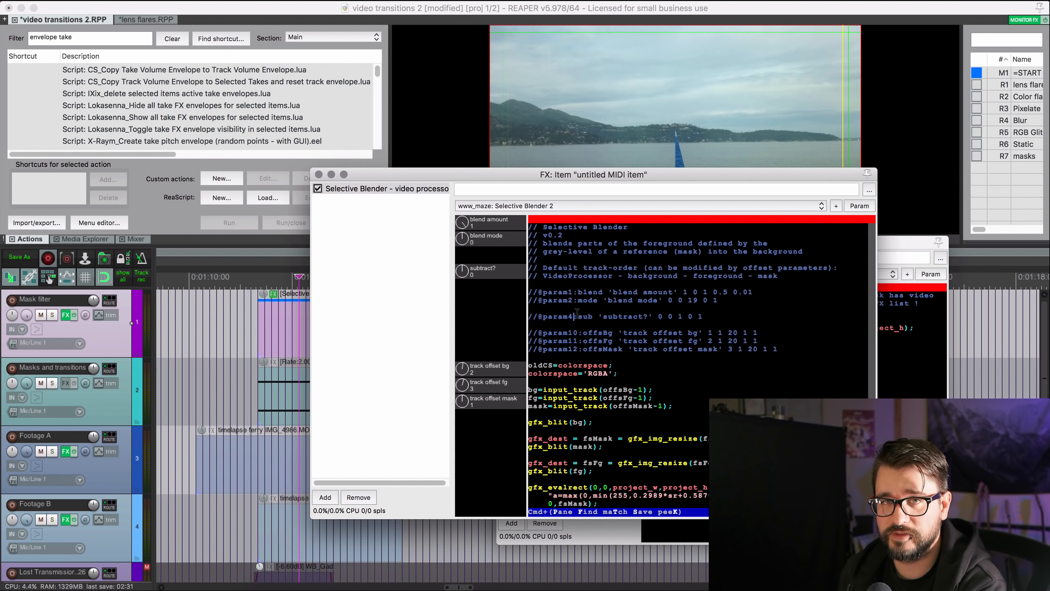
scroll(594, 316, down, 3)
scroll(594, 315, up, 3)
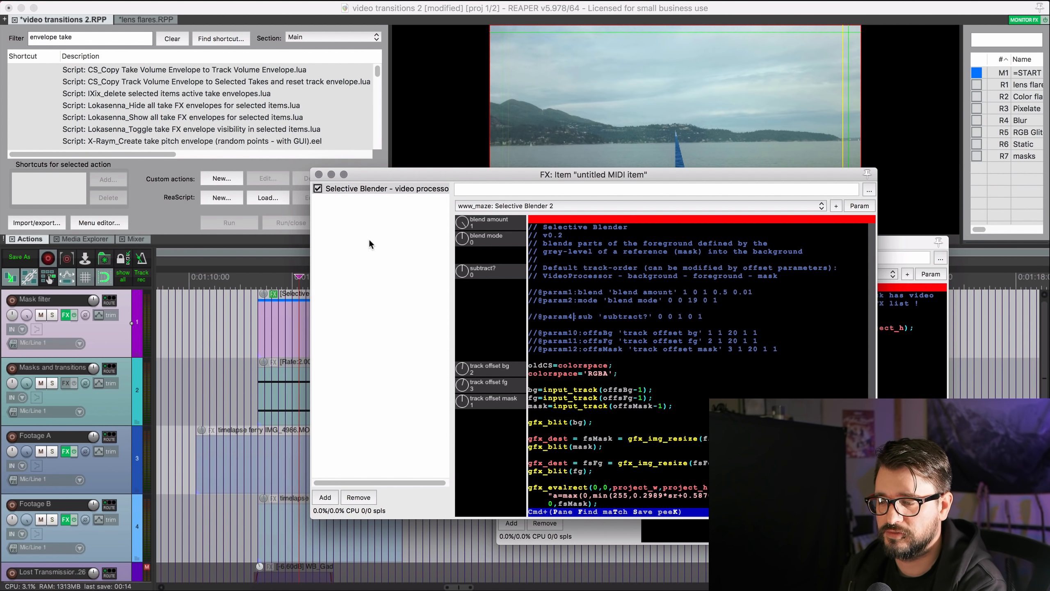
Step: Close the item's FX window, play the first mask transition, and step forward through its frames
click(318, 174)
click(237, 276)
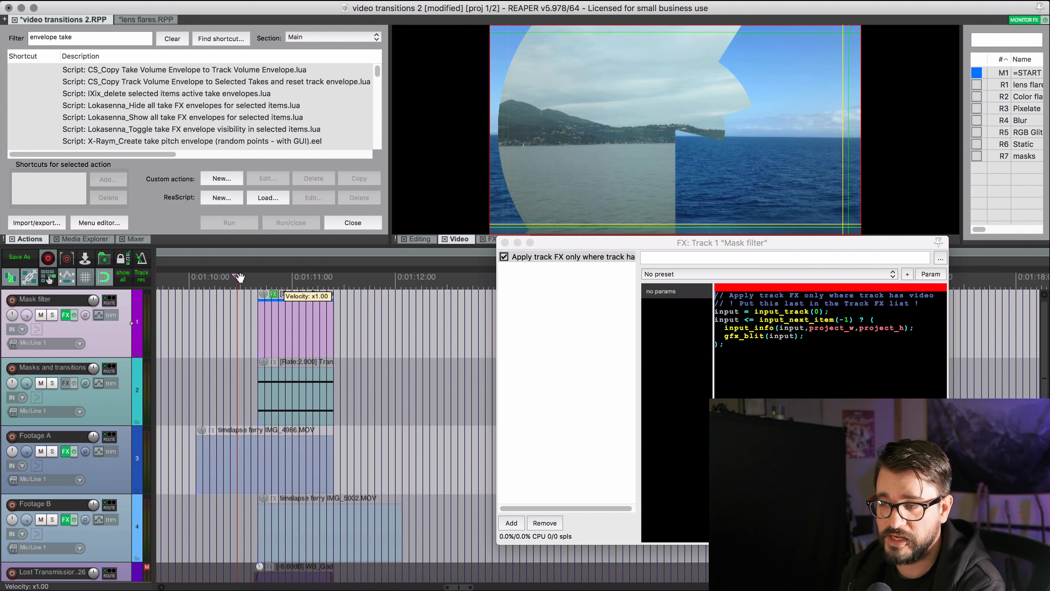
double_click(531, 149)
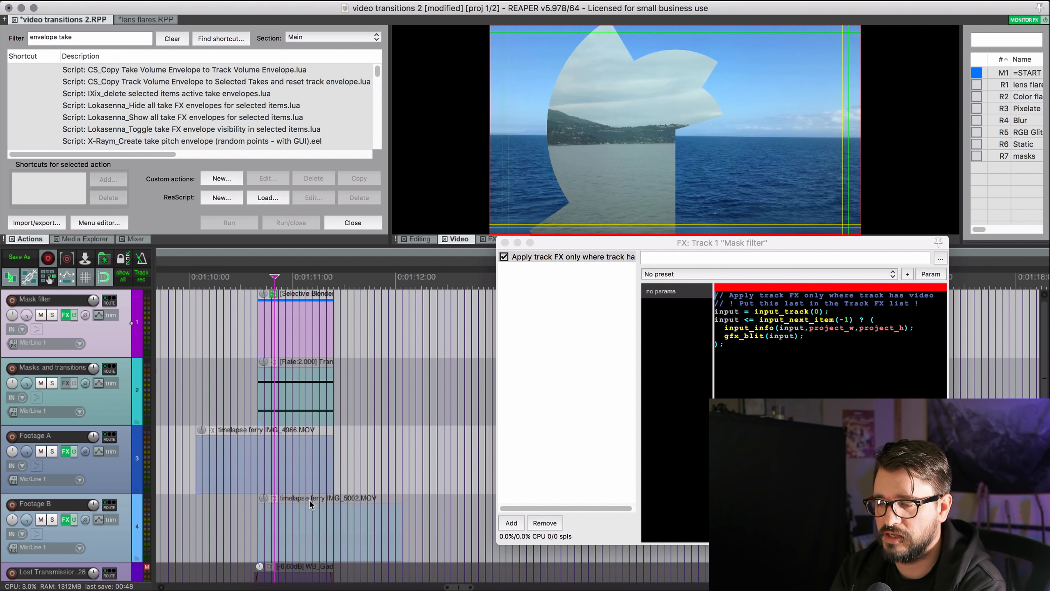
key(Right)
key(Right)
key(Right)
key(Right)
key(Right)
key(Right)
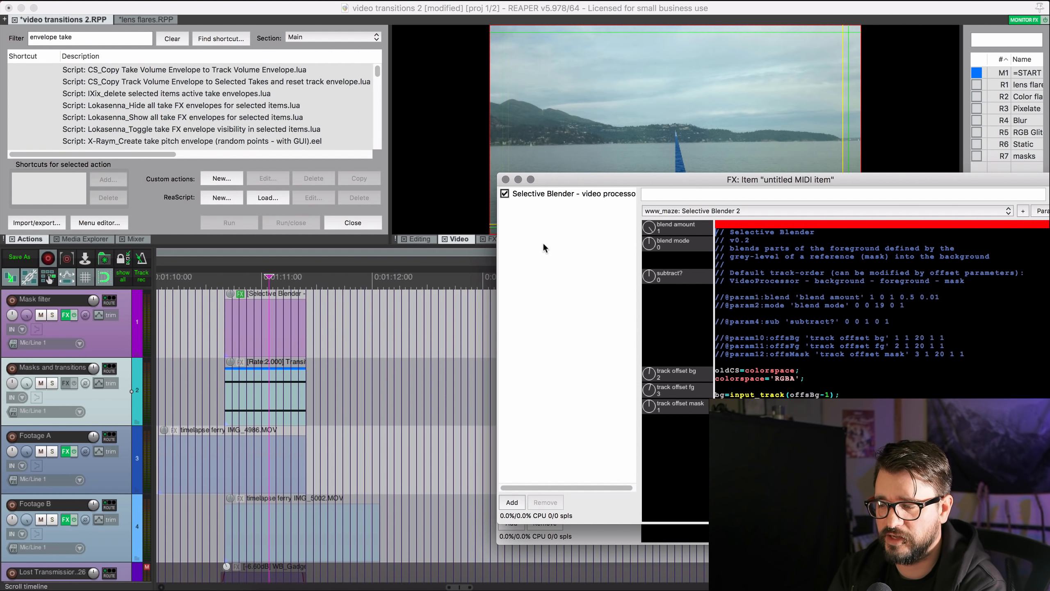
Step: Highlight Selective Blender in the item's FX chain and close both the item and track FX windows
click(584, 196)
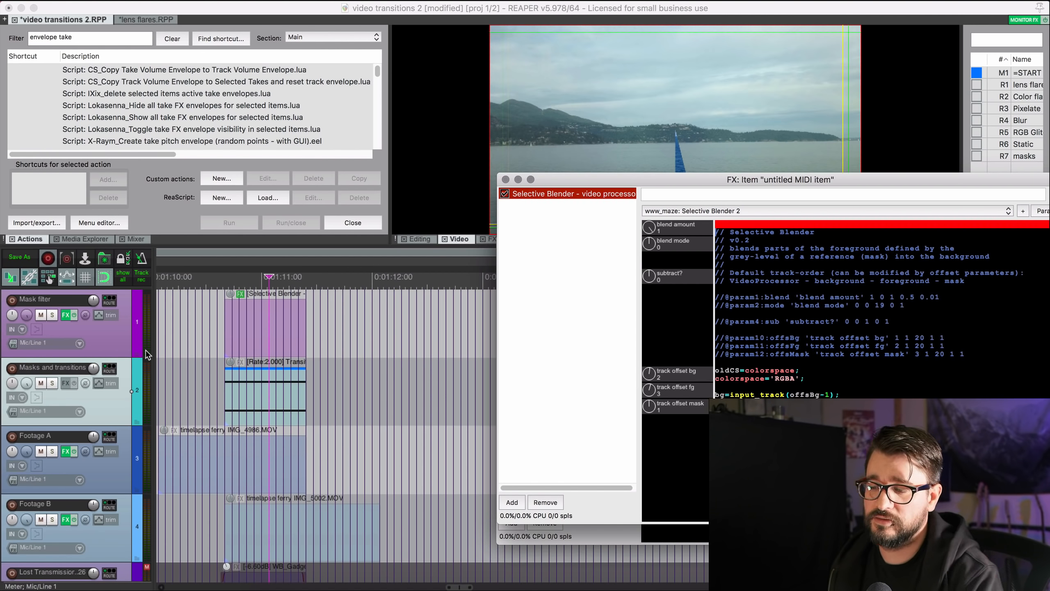
click(506, 180)
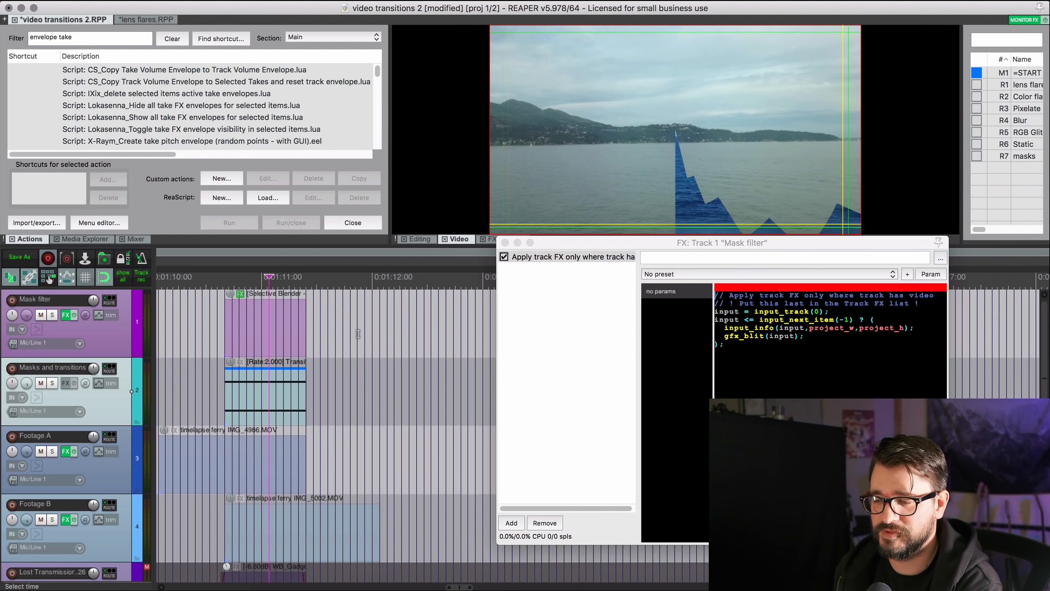
click(501, 242)
Step: Play the second mask transition full screen from the start of its mask clip and return to the timeline
scroll(477, 339, down, 5)
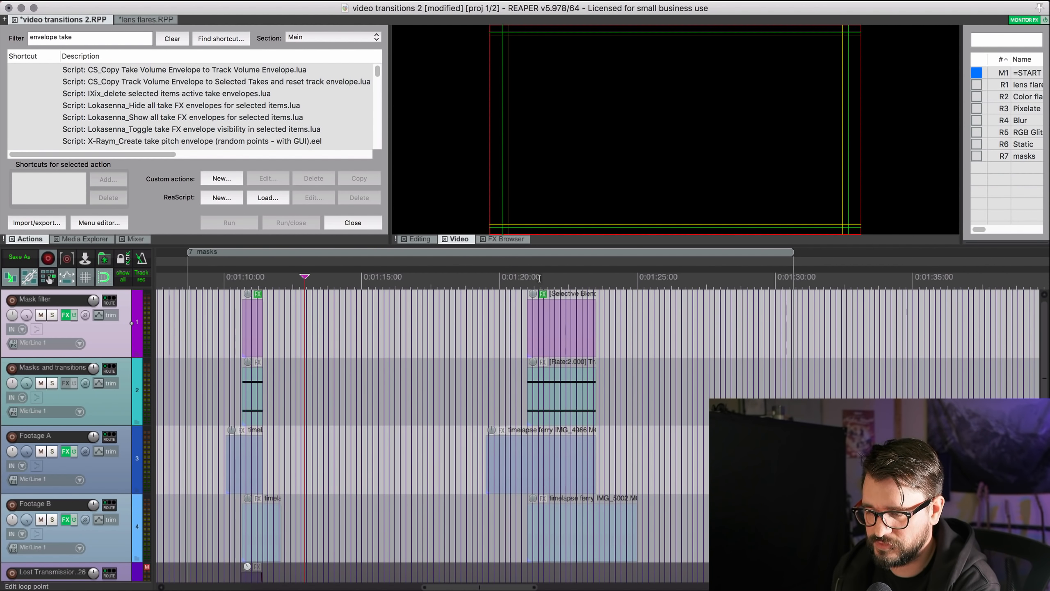
click(538, 278)
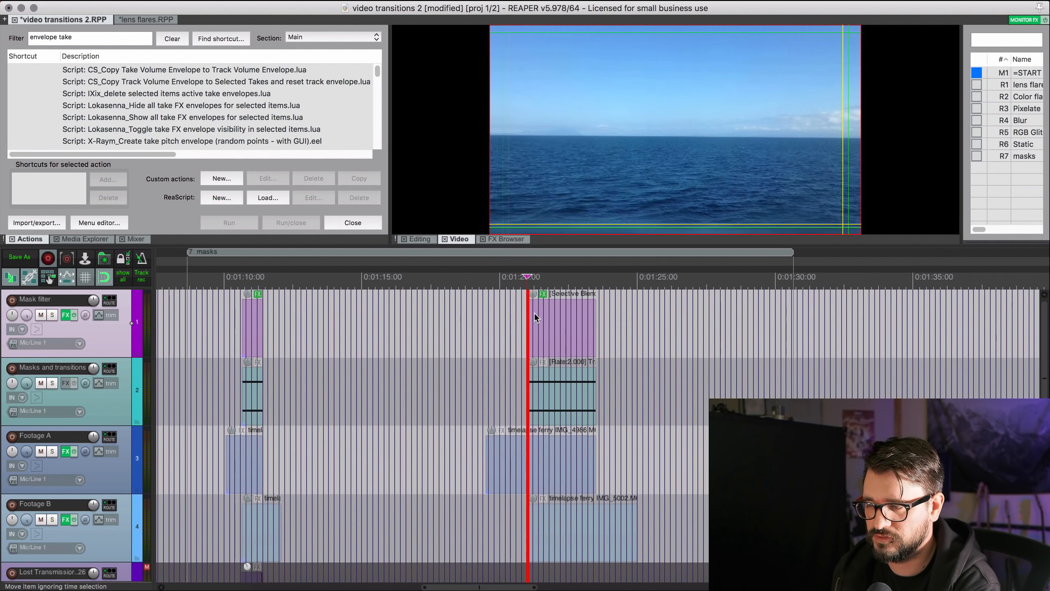
double_click(548, 139)
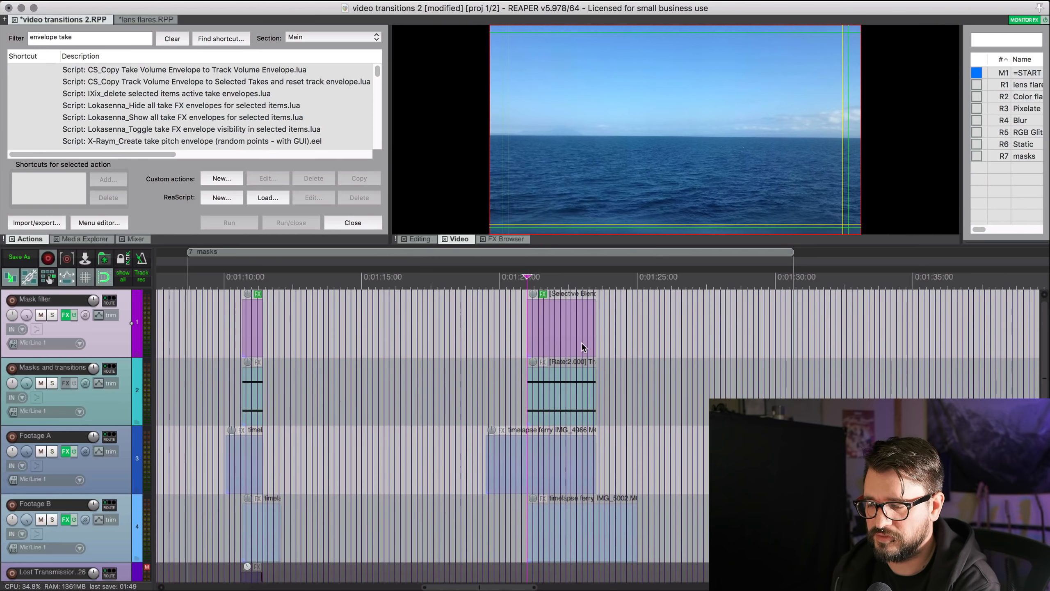
double_click(580, 343)
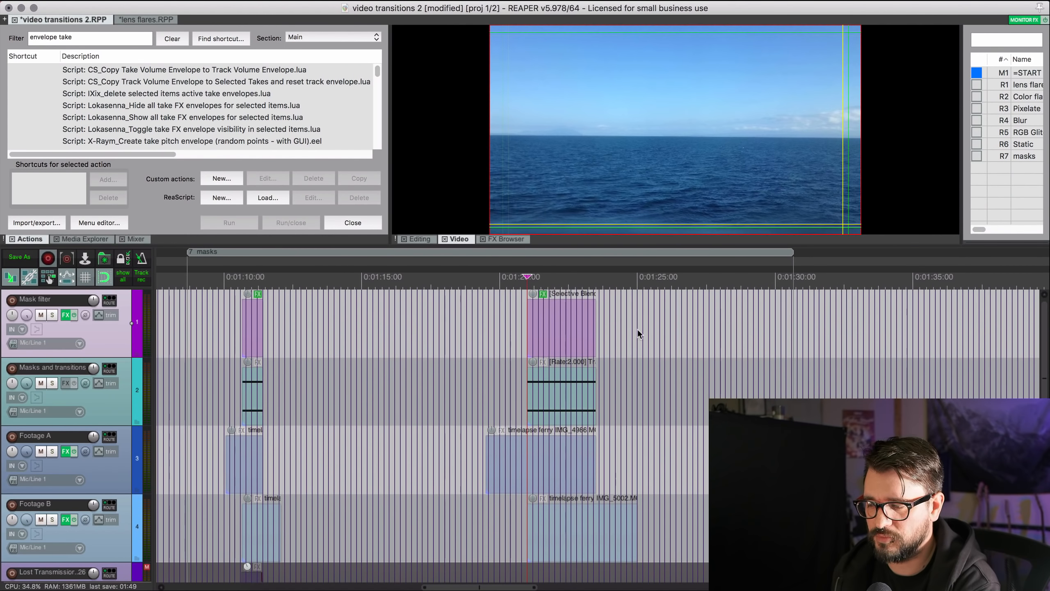
click(638, 333)
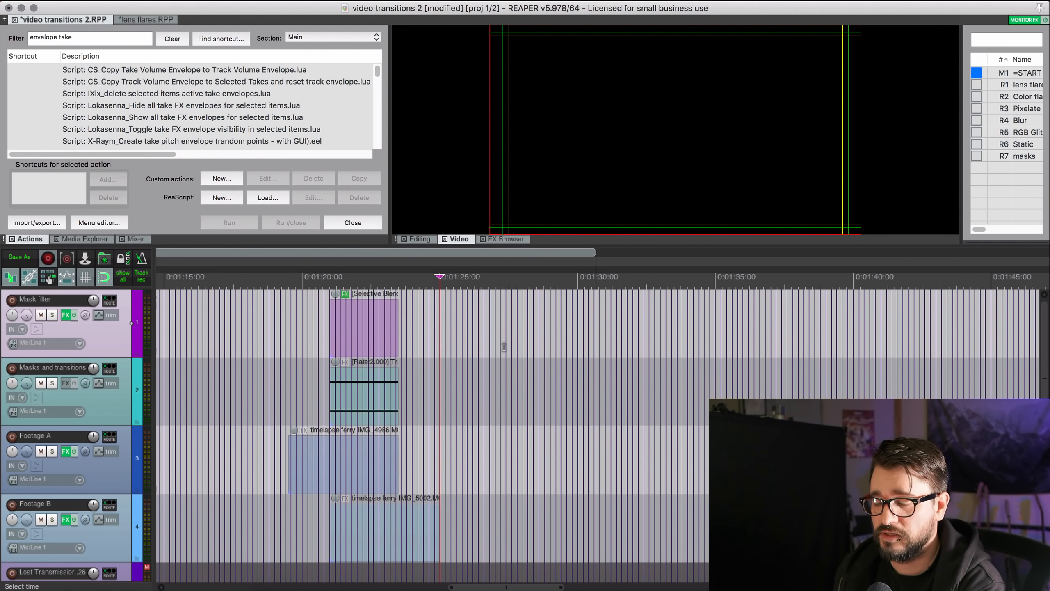
Step: Look over the mask track stack and preview a frame within the second Mask filter item
scroll(504, 347, left, 4)
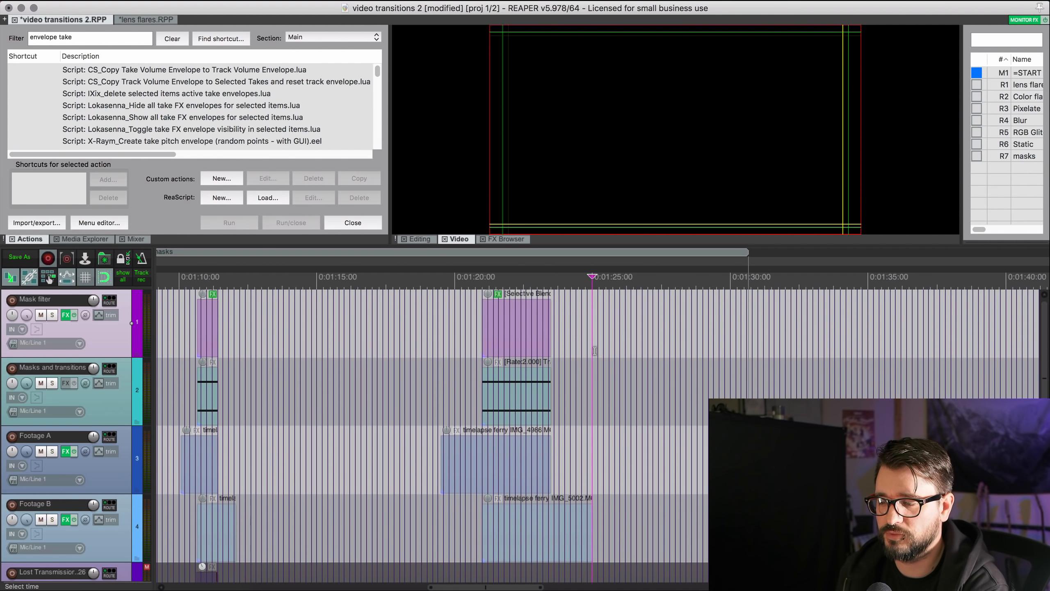
scroll(575, 350, down, 2)
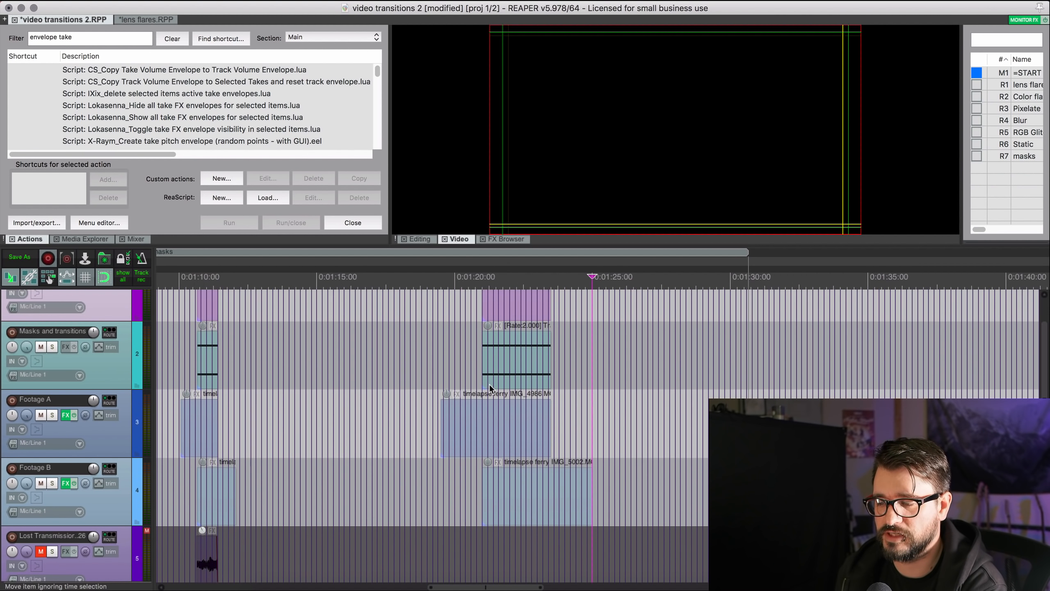
scroll(520, 386, up, 2)
click(517, 330)
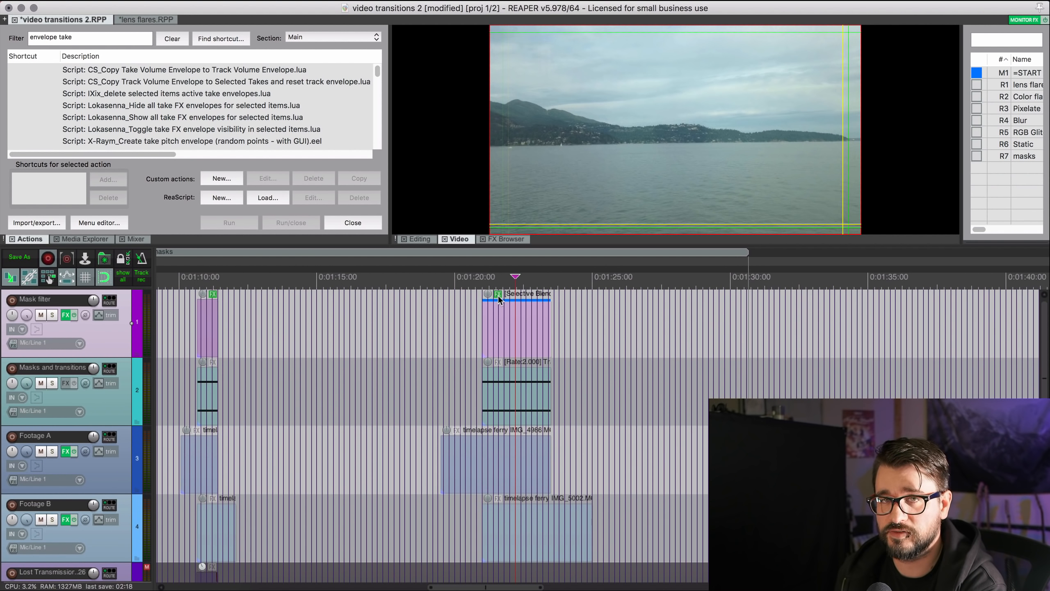
Step: Check the "Basic helpers: Apply track FX only where track has video items" preset in the Mask filter track's FX, and close the window
click(65, 314)
drag(604, 241, 390, 205)
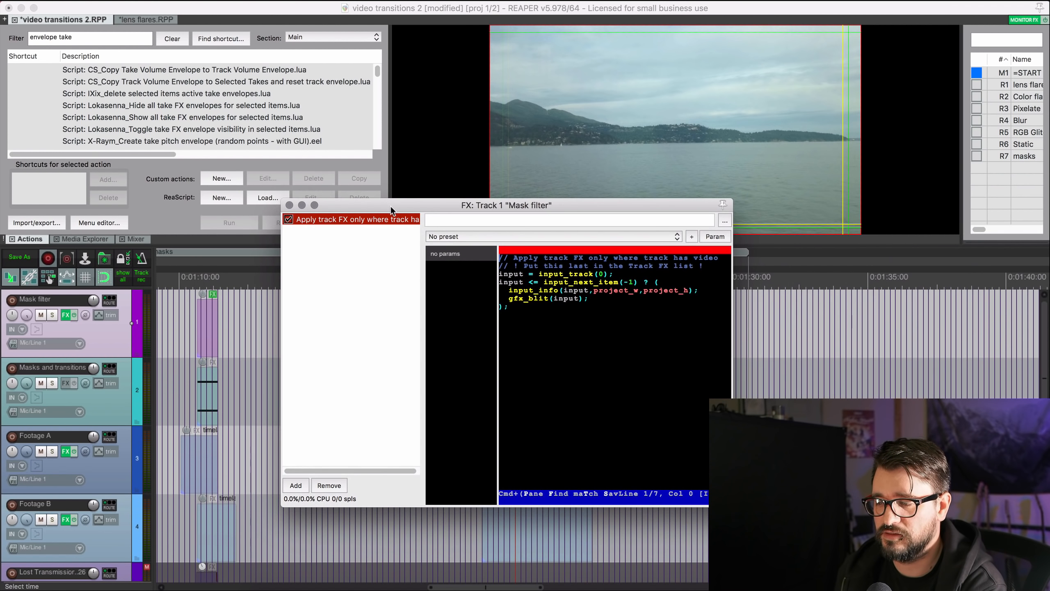
click(520, 234)
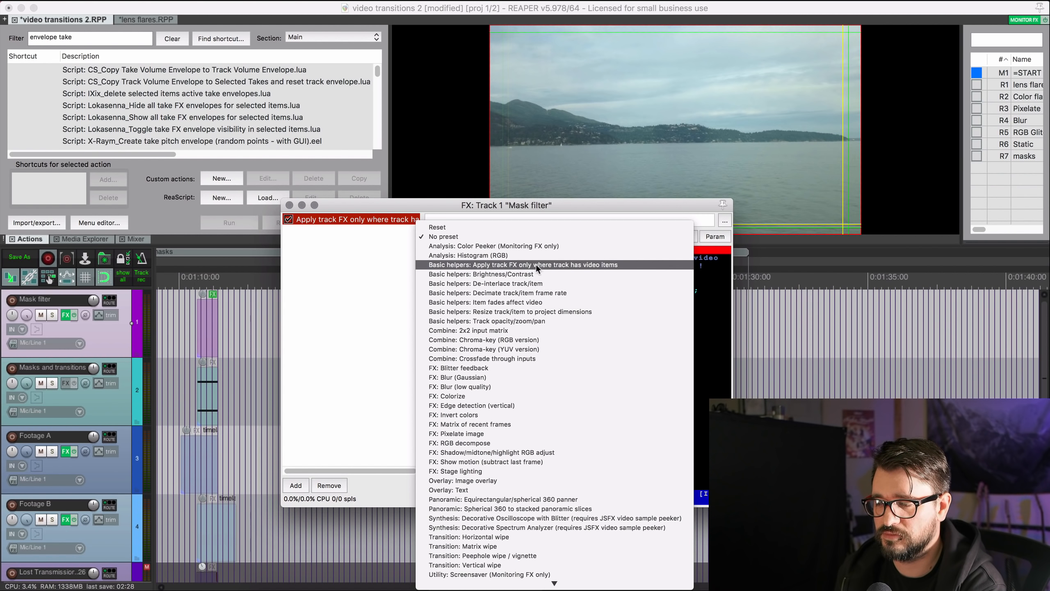
click(492, 265)
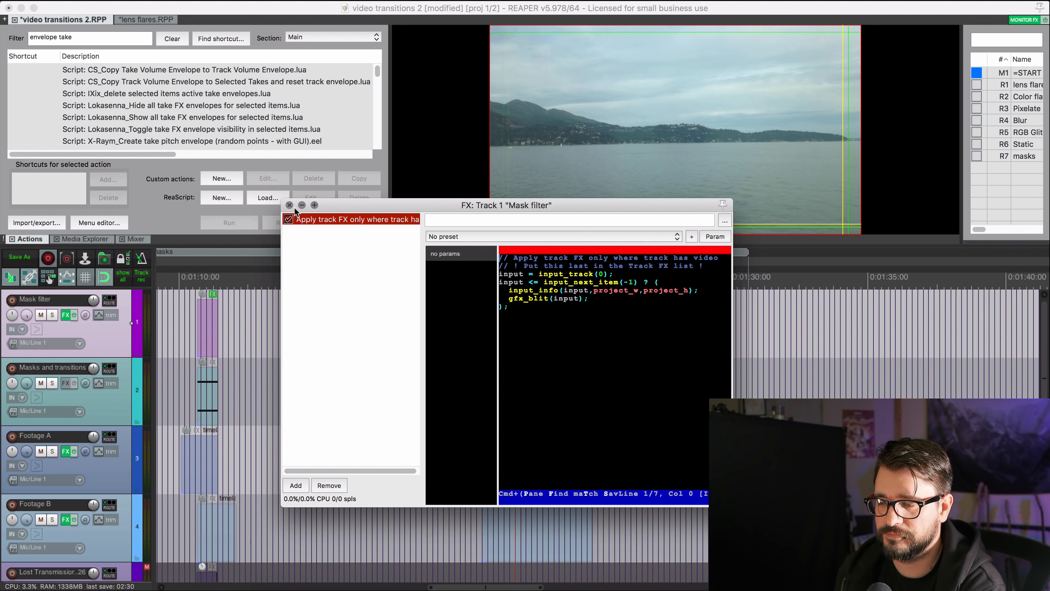
click(289, 205)
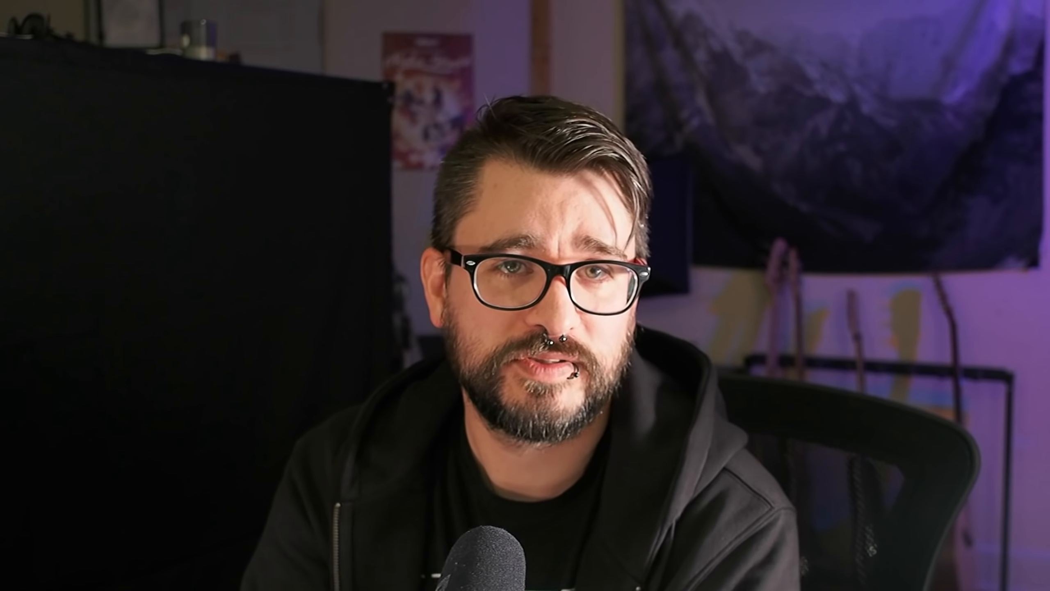